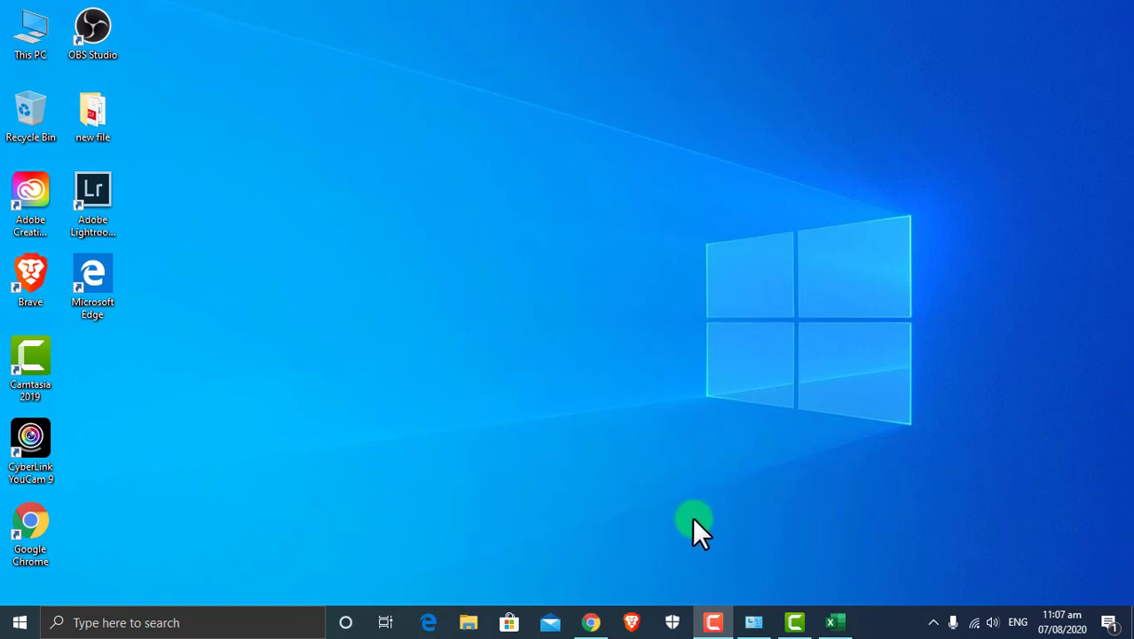
- Switch to Google Chrome and load drive.google.com
click(590, 622)
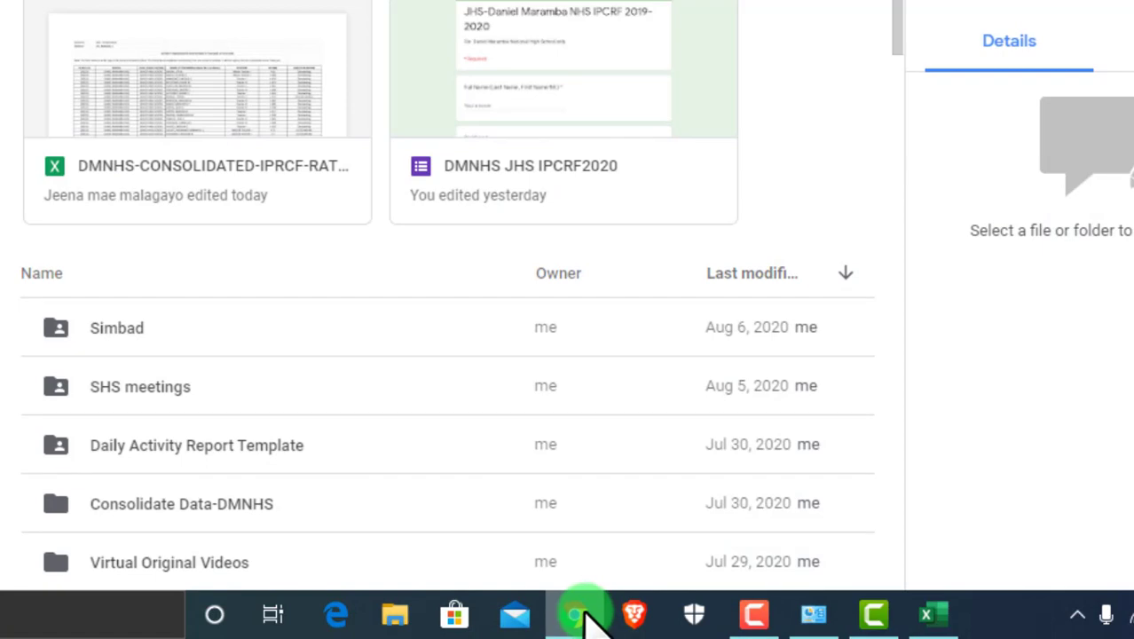
click(263, 40)
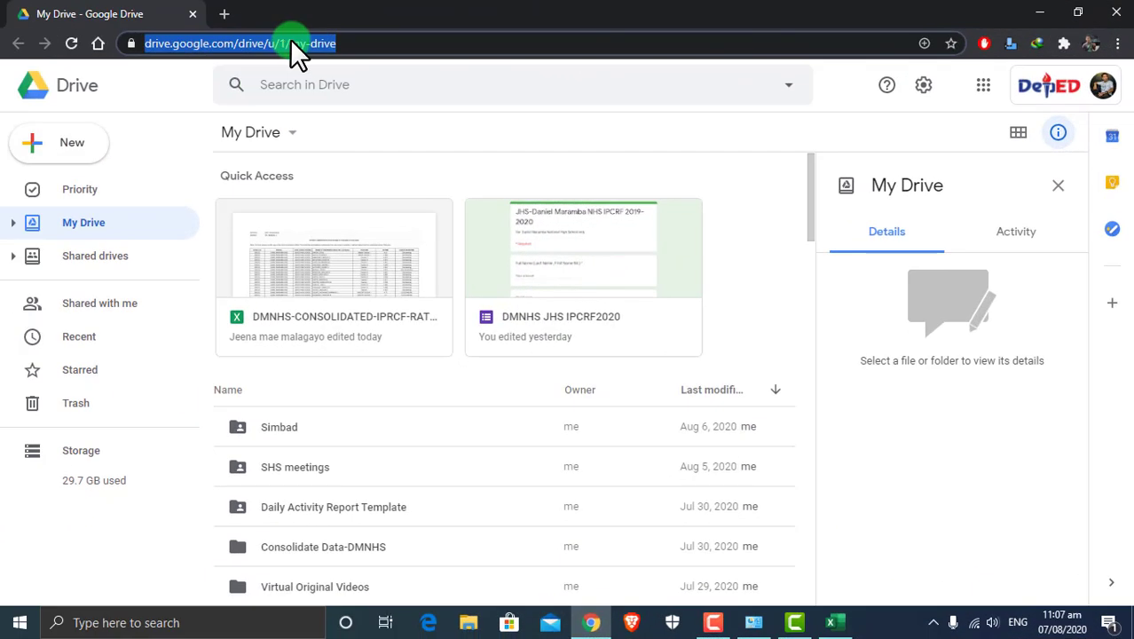
text(drive.)
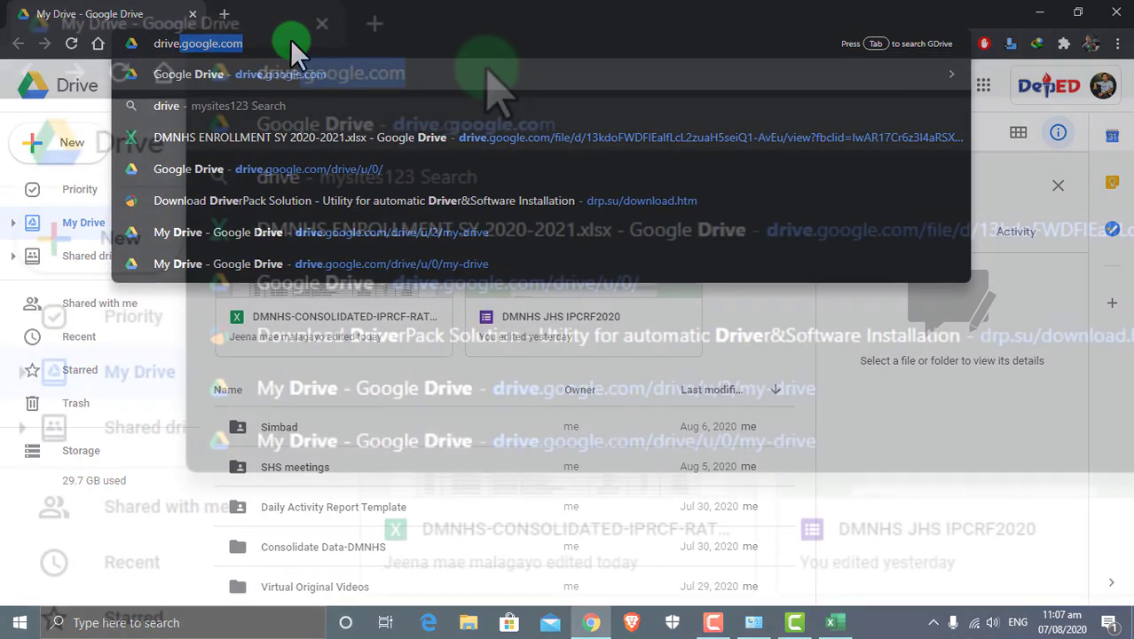
text(gool)
key(BackSpace)
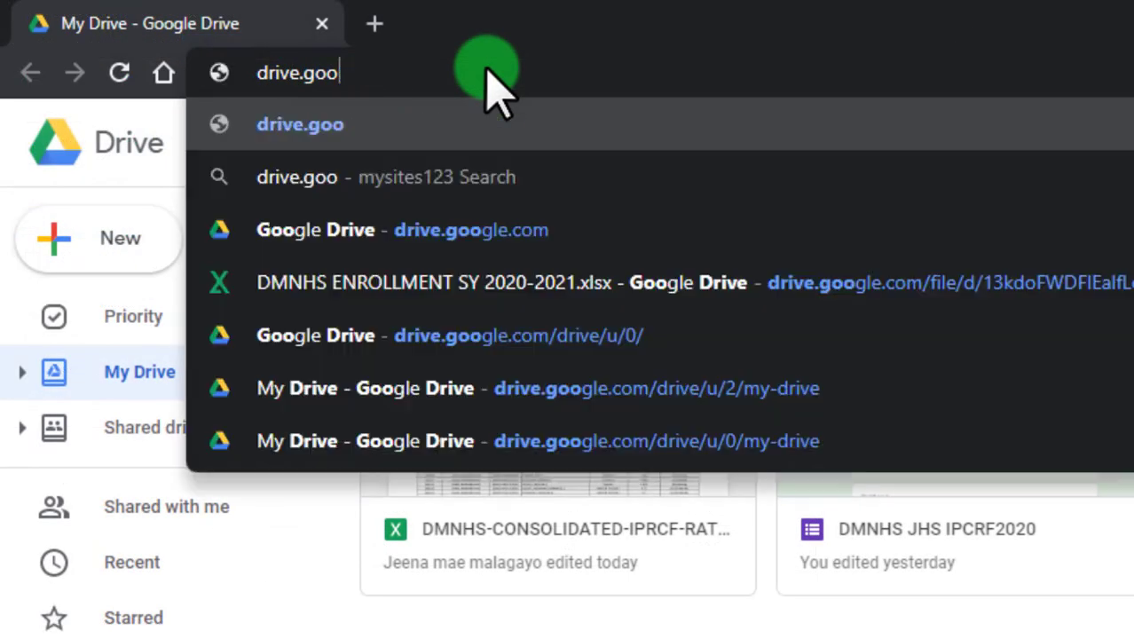
text(gle.co)
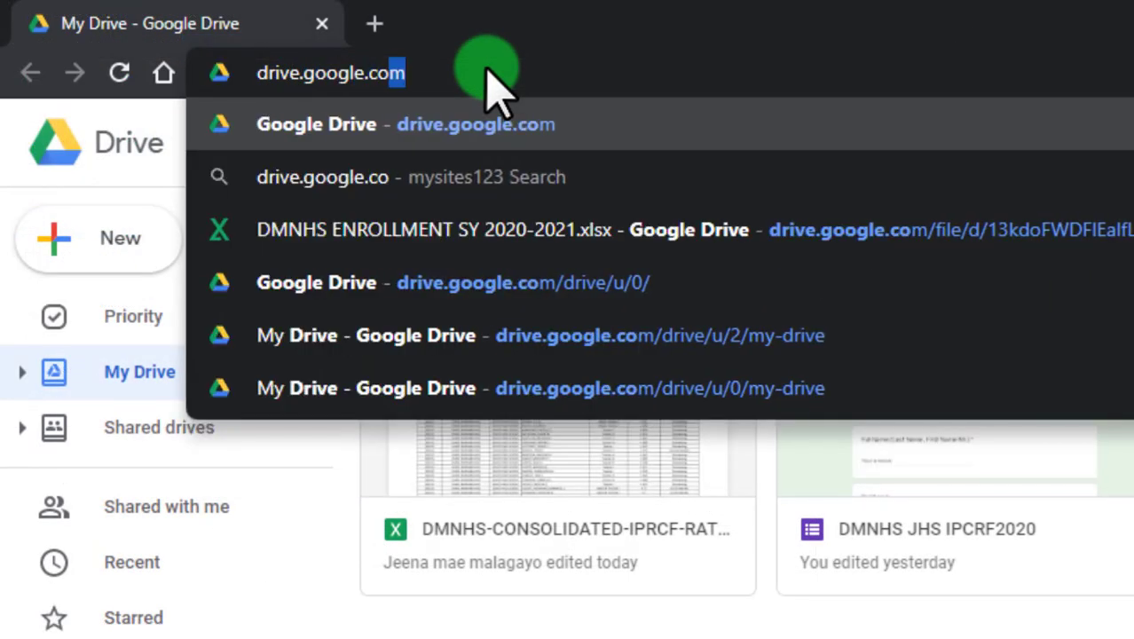
key(Return)
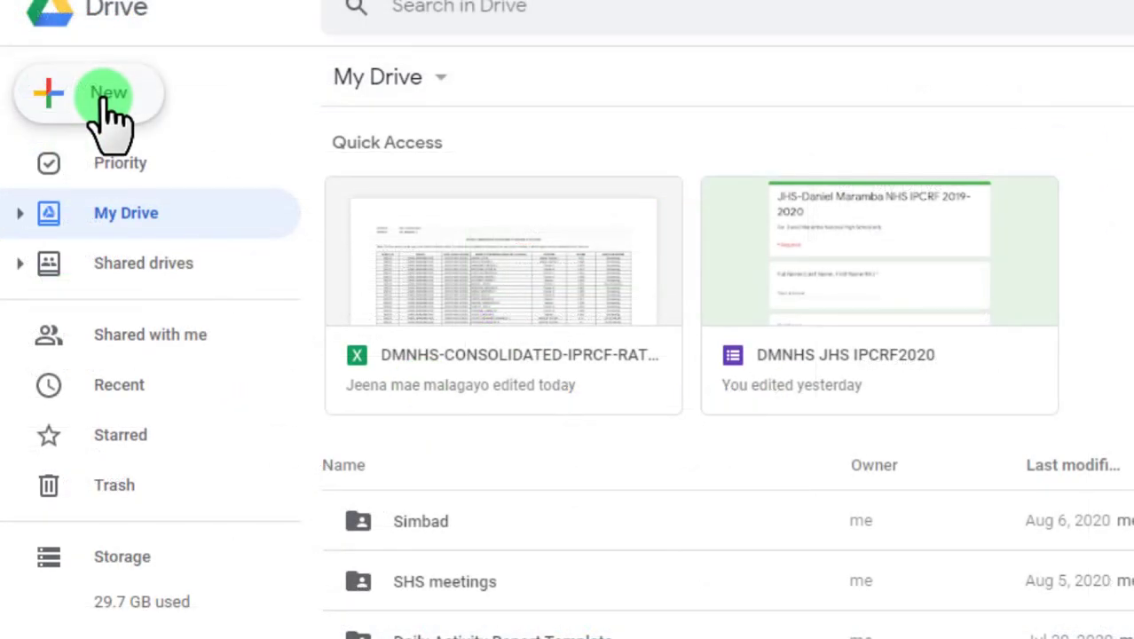
- Create a new folder in My Drive named "Advisory Class 2020-2021"
click(70, 145)
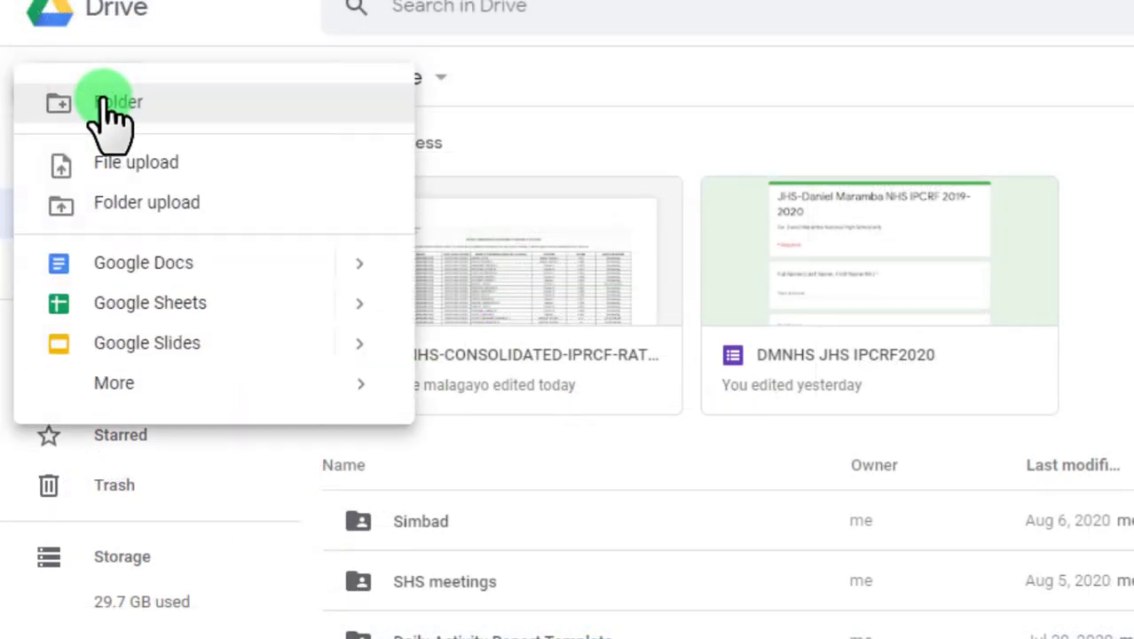
click(178, 18)
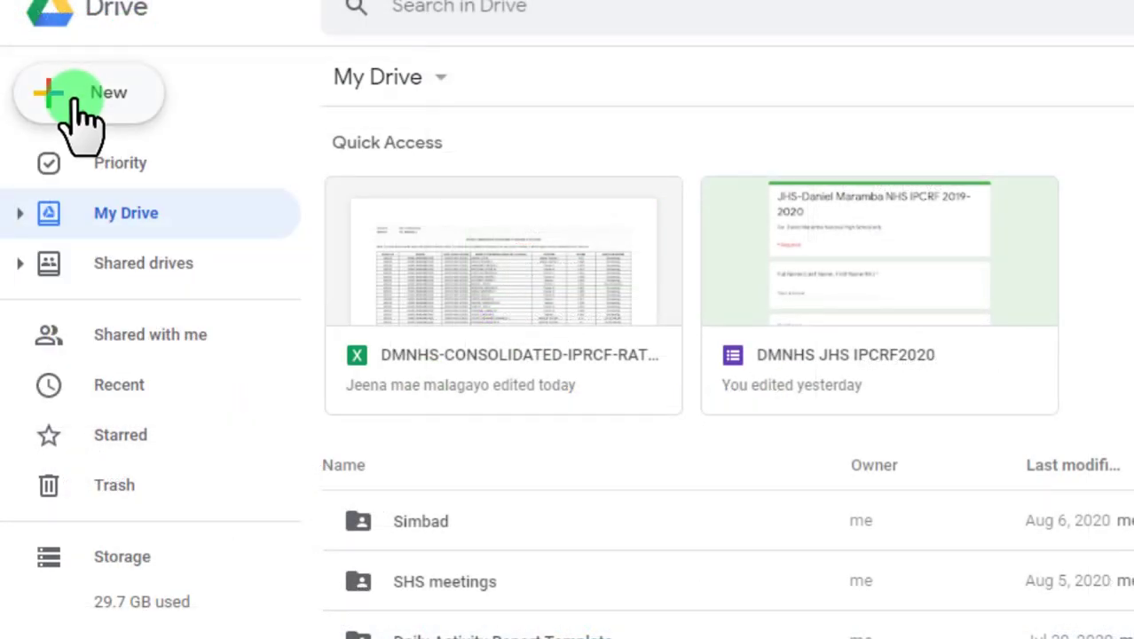
click(76, 98)
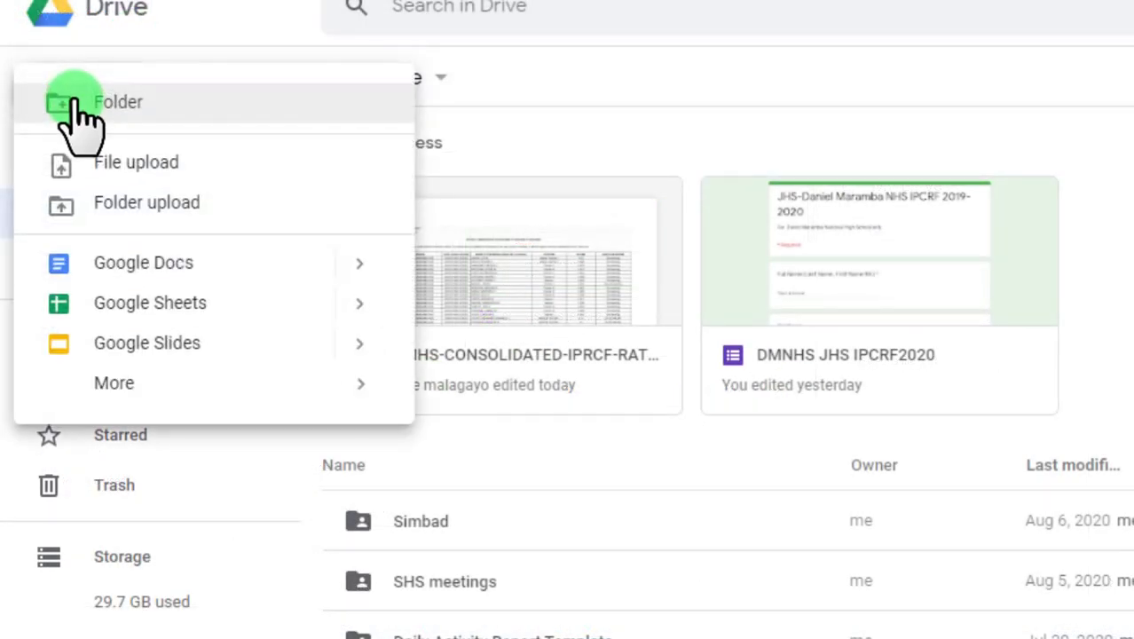
click(147, 108)
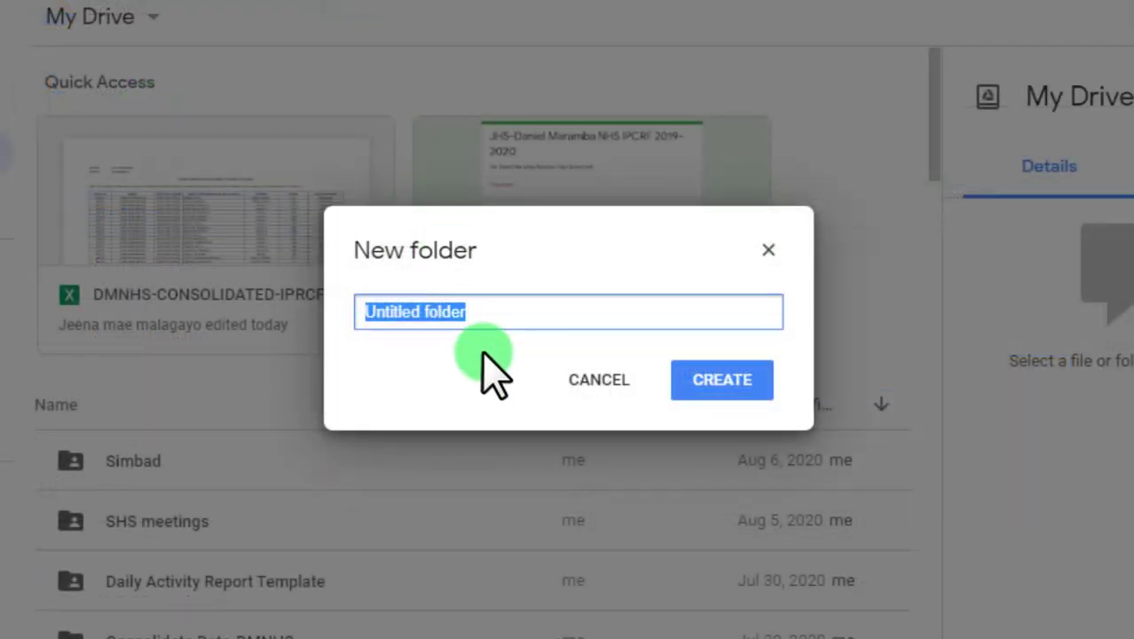
text(Advis)
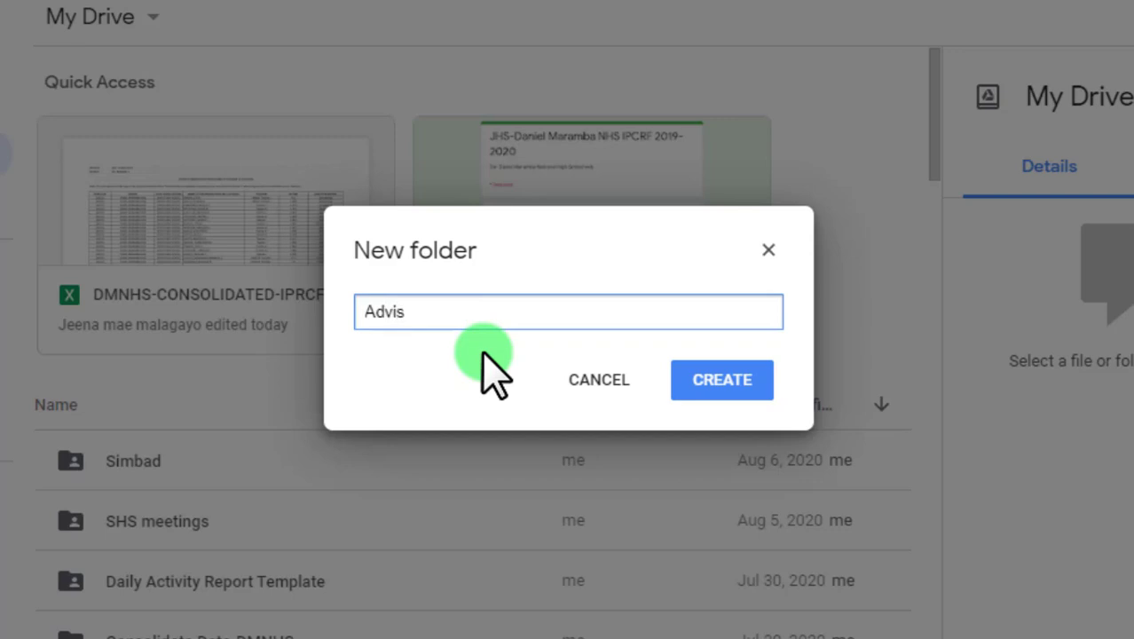
text(ory Class 2020-2)
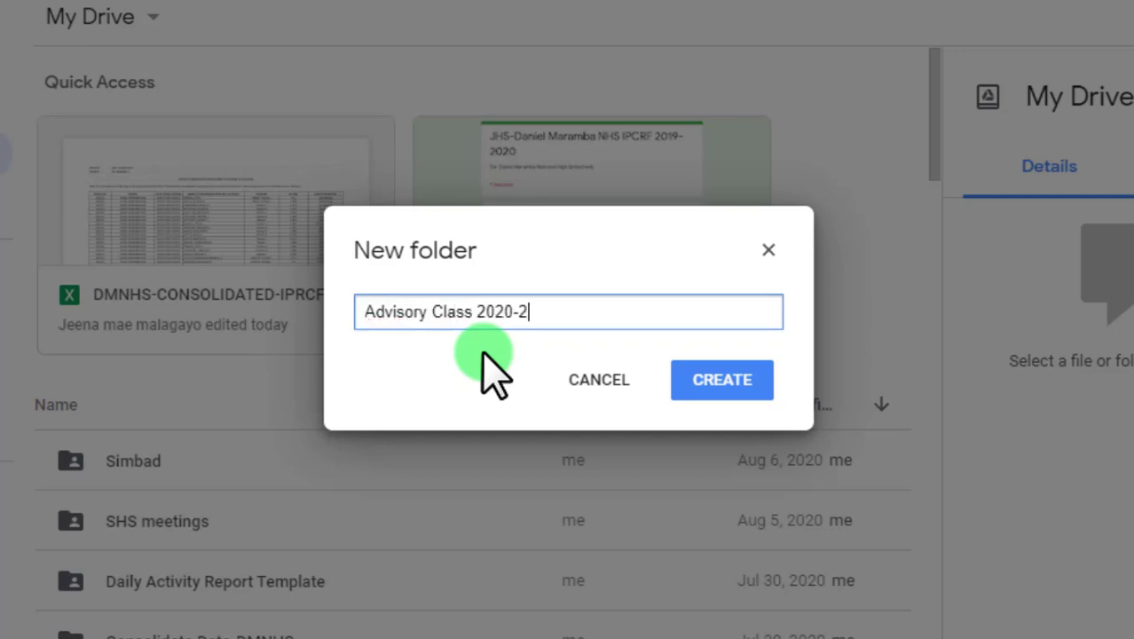
text(021)
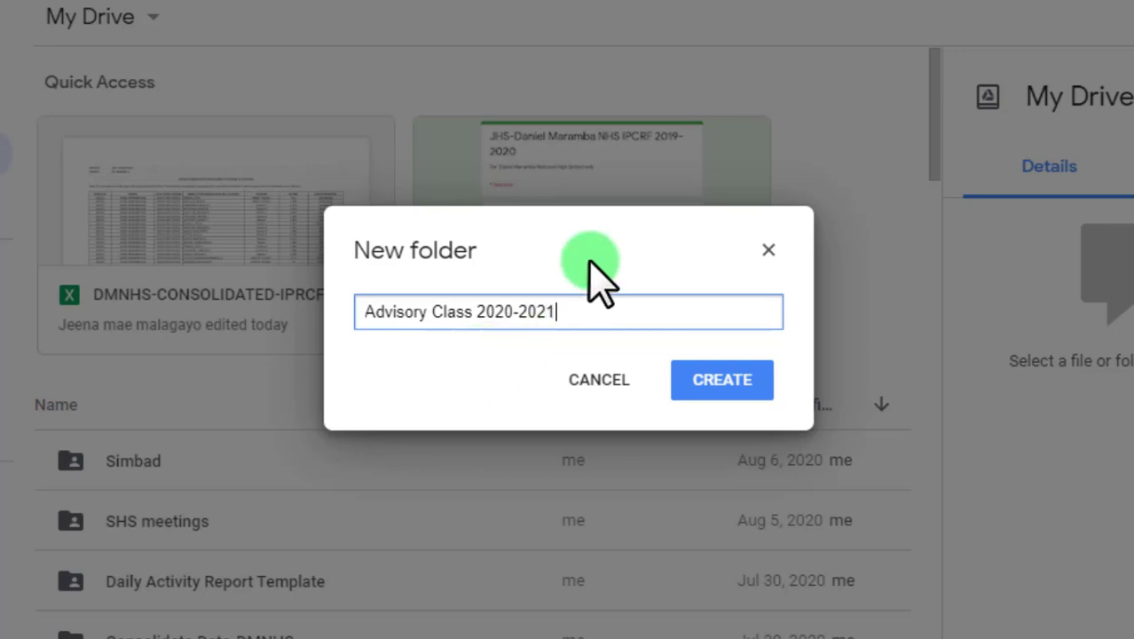
click(715, 390)
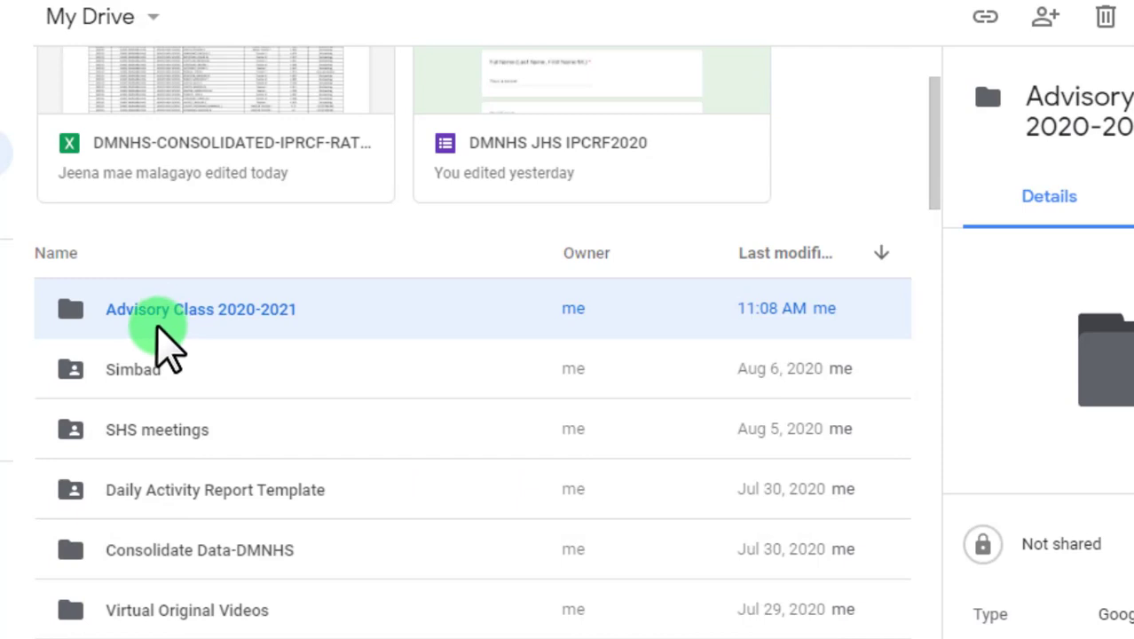
- Open the Advisory Class 2020-2021 folder and create a new blank Google Forms form in it
scroll(392, 304, up, 2)
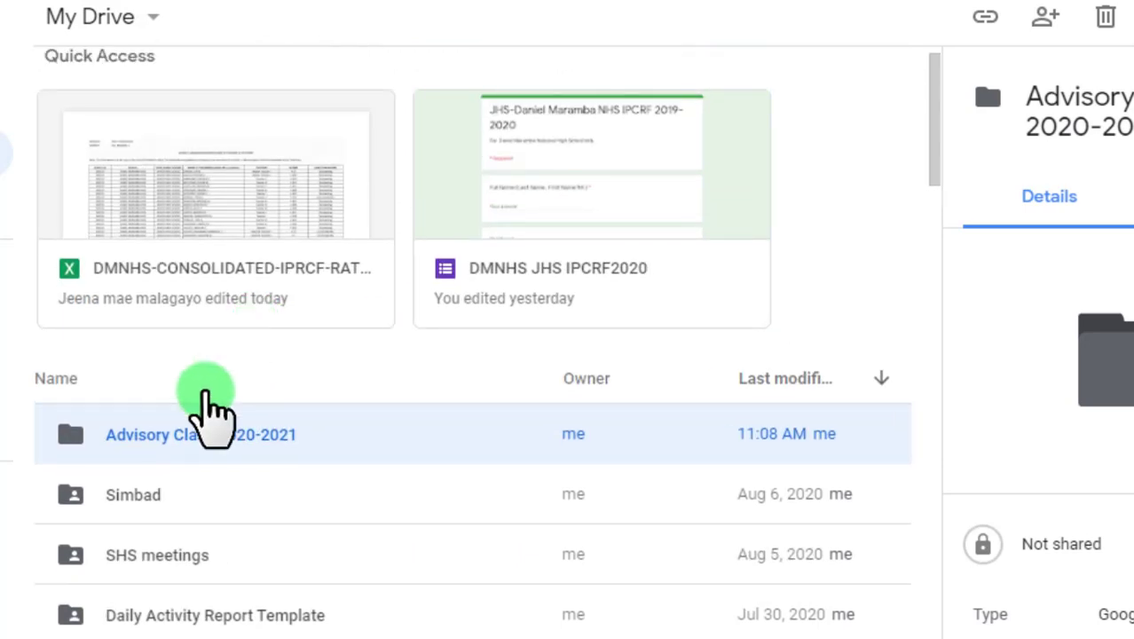
double_click(218, 434)
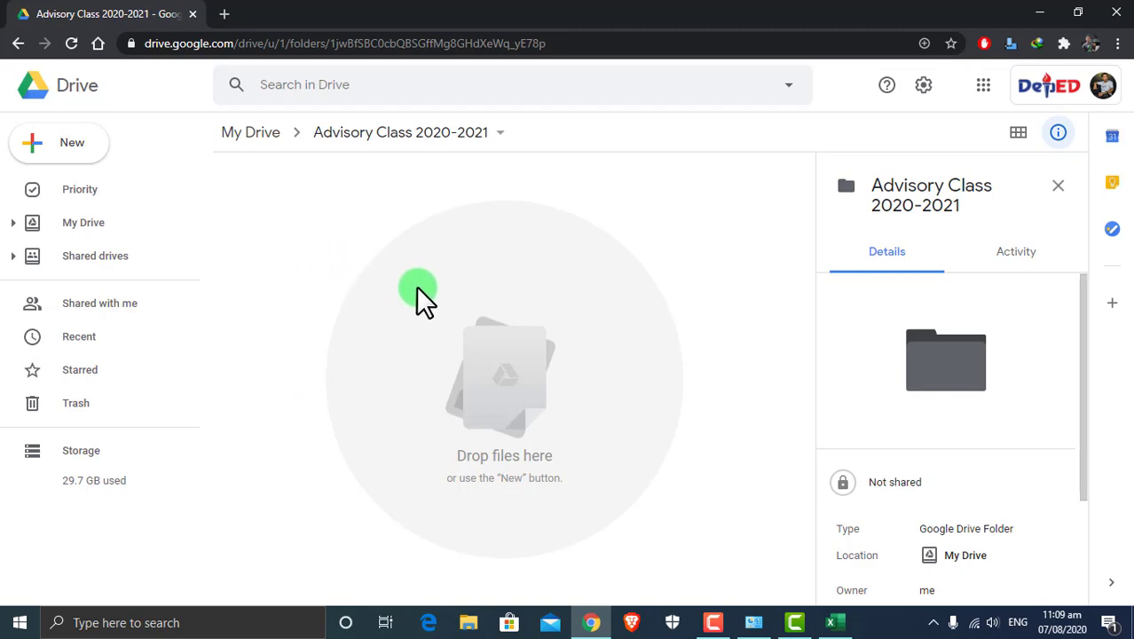
click(69, 147)
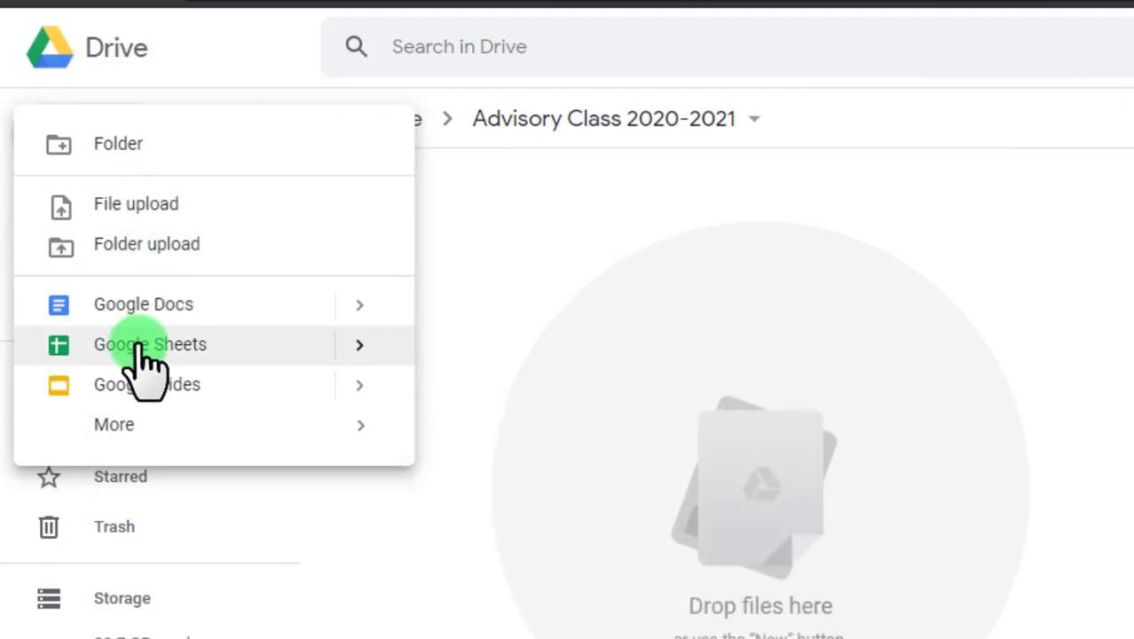
mouse_move(111, 435)
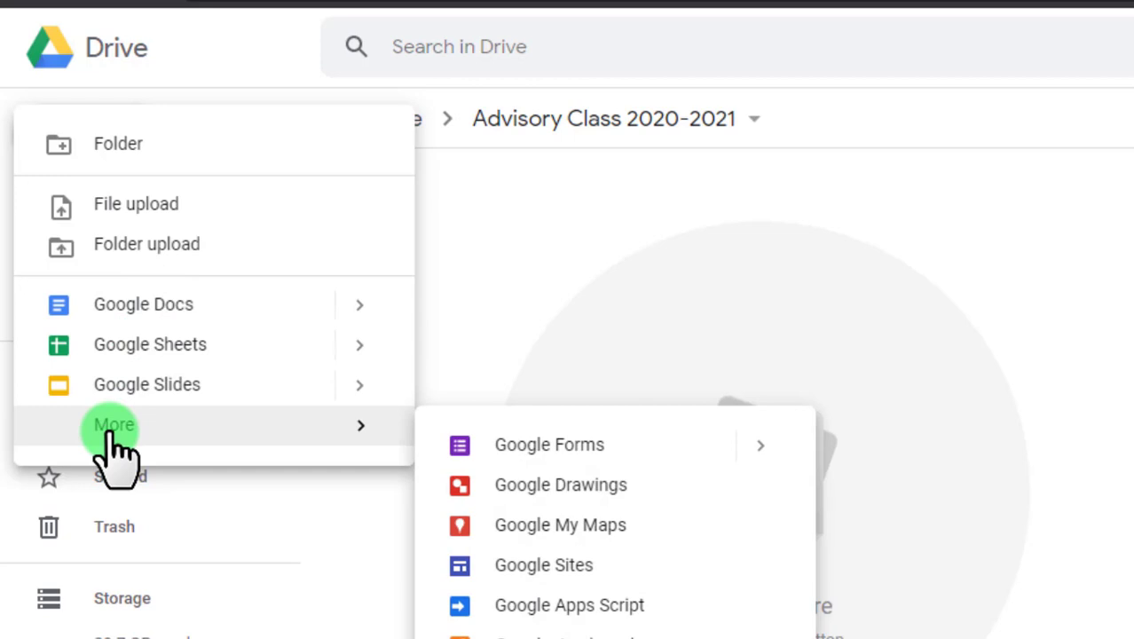
click(525, 446)
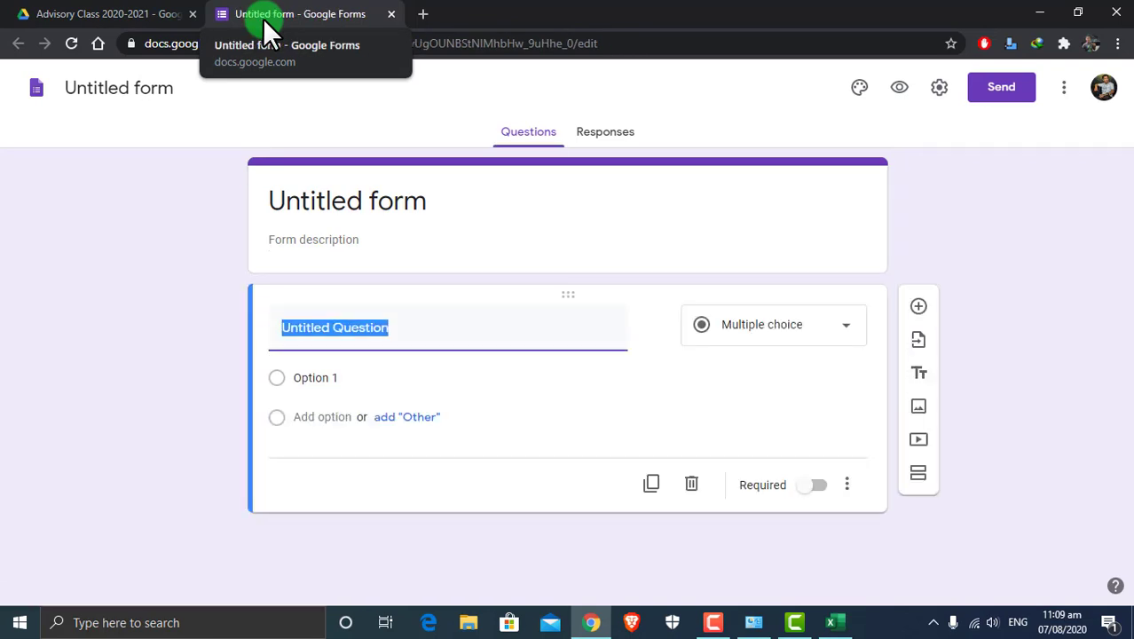
- Check the contents of the Advisory Class 2020-2021 folder against the open untitled form, ending on the form
click(142, 19)
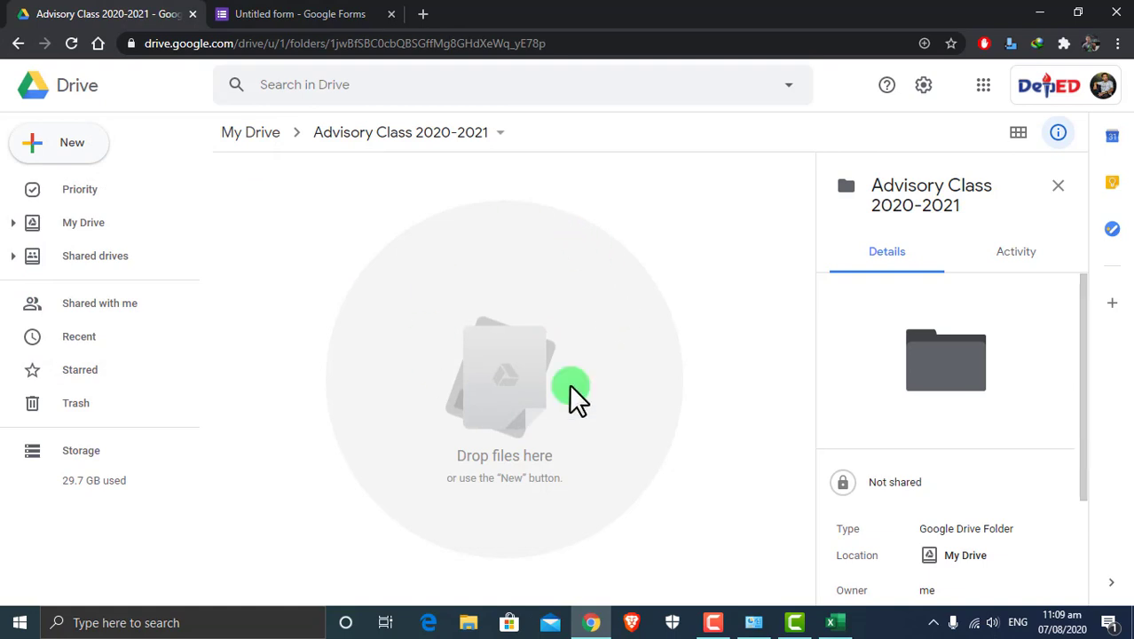
click(287, 25)
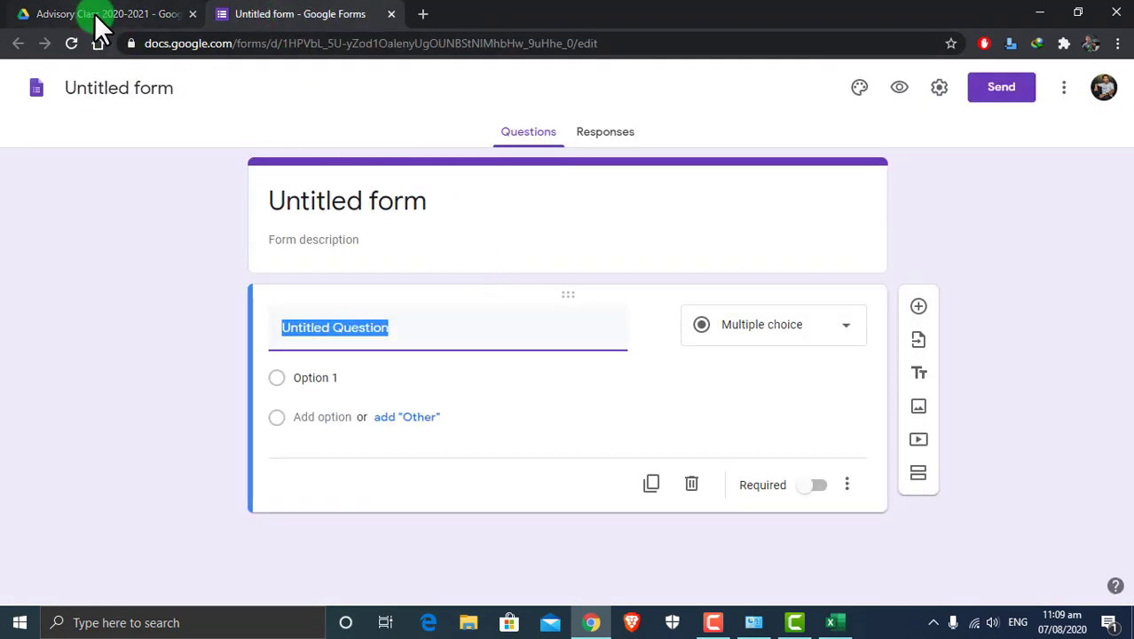
click(97, 19)
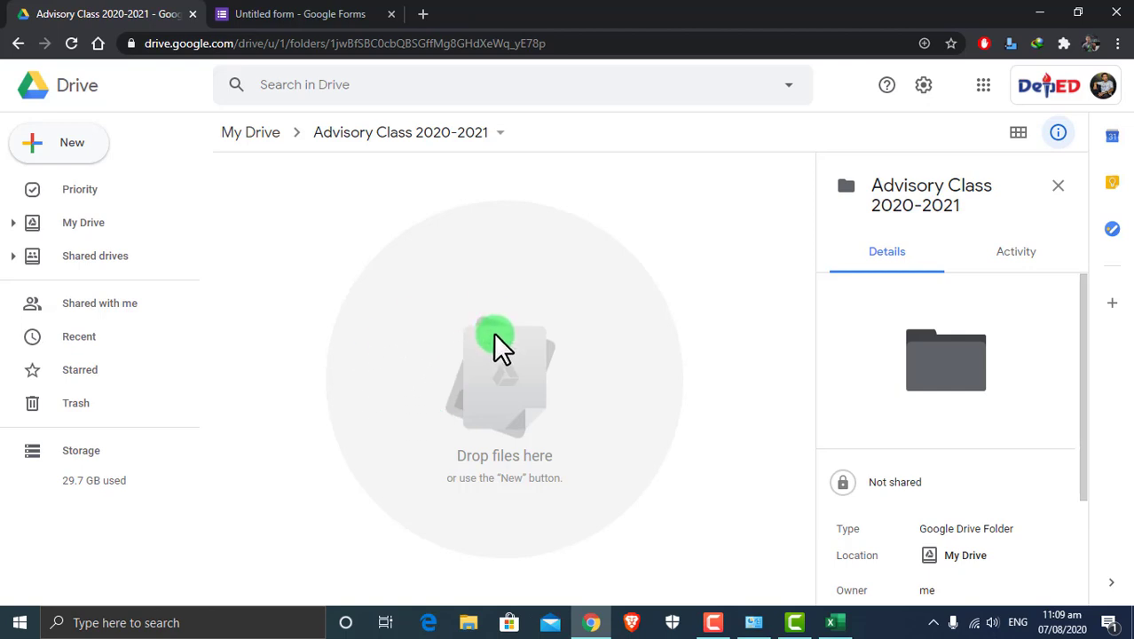
click(316, 8)
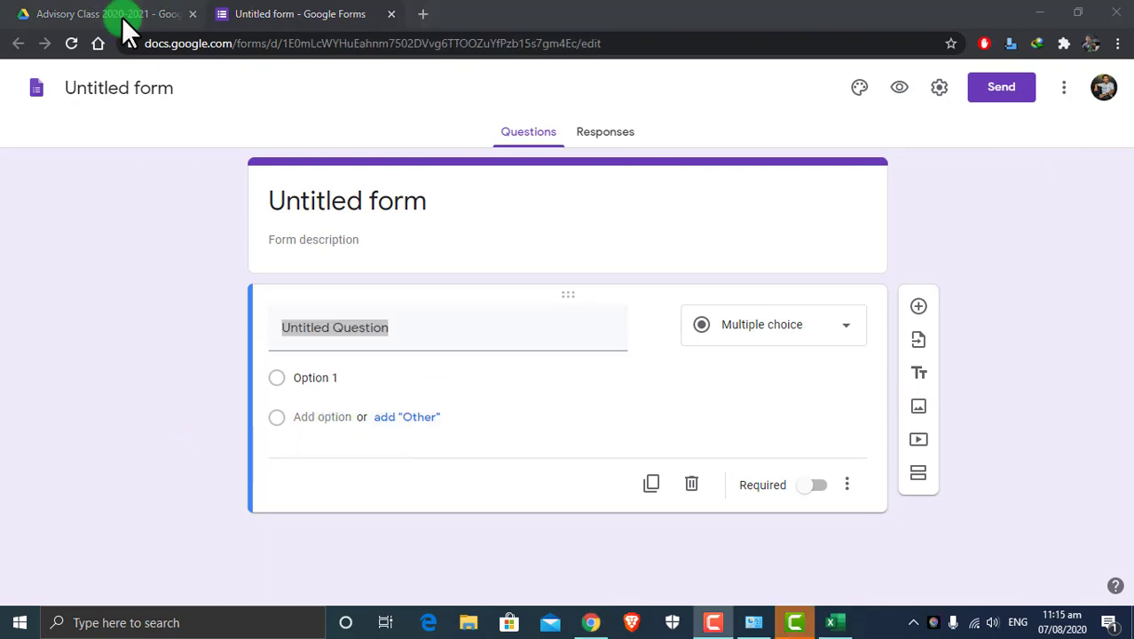
click(120, 15)
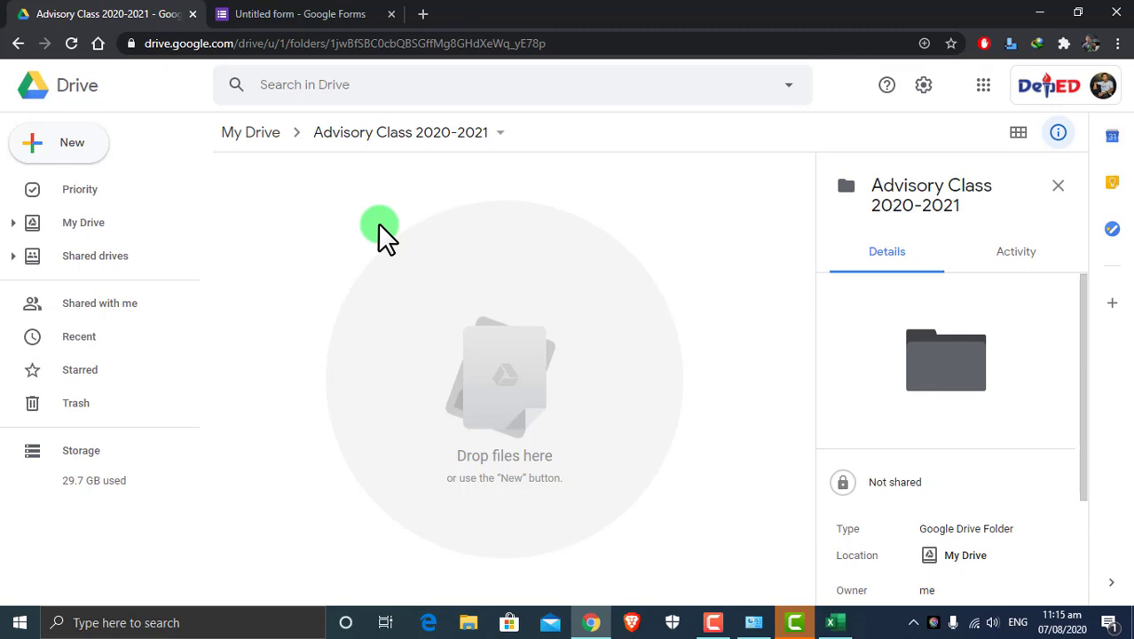
click(299, 14)
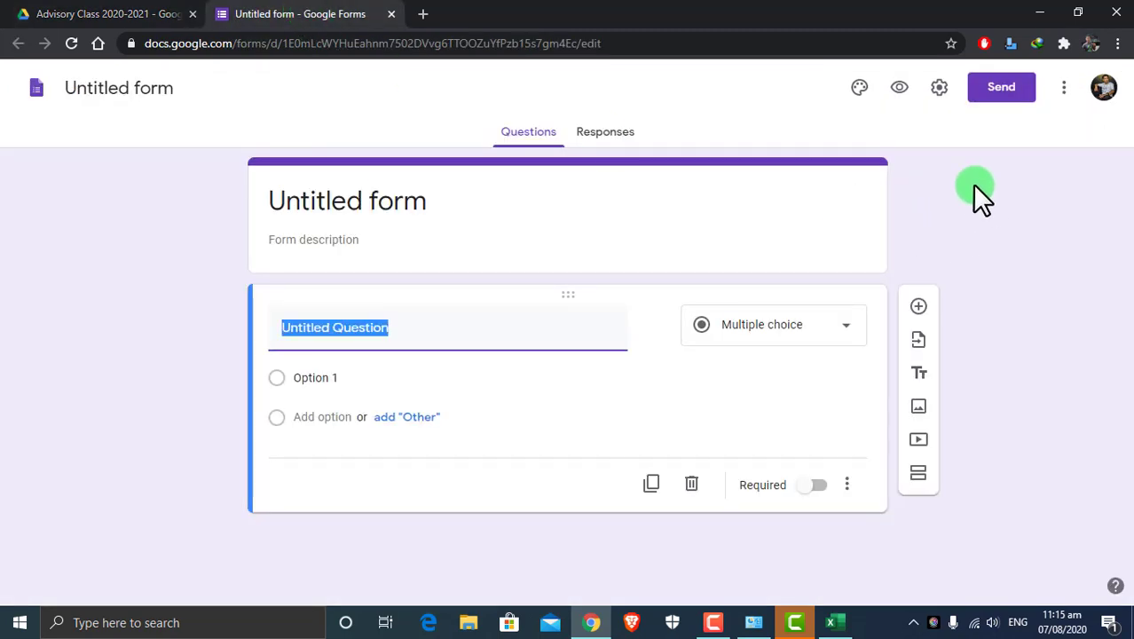
- Rename the untitled form's file as "12 CSS Data"
click(168, 88)
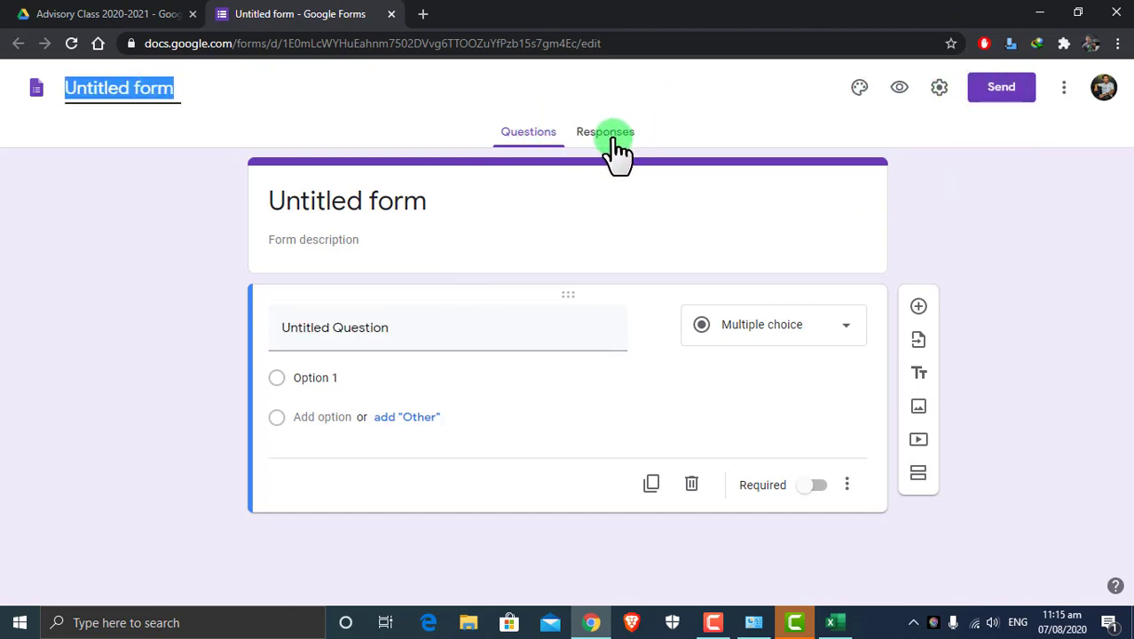
click(226, 93)
click(180, 93)
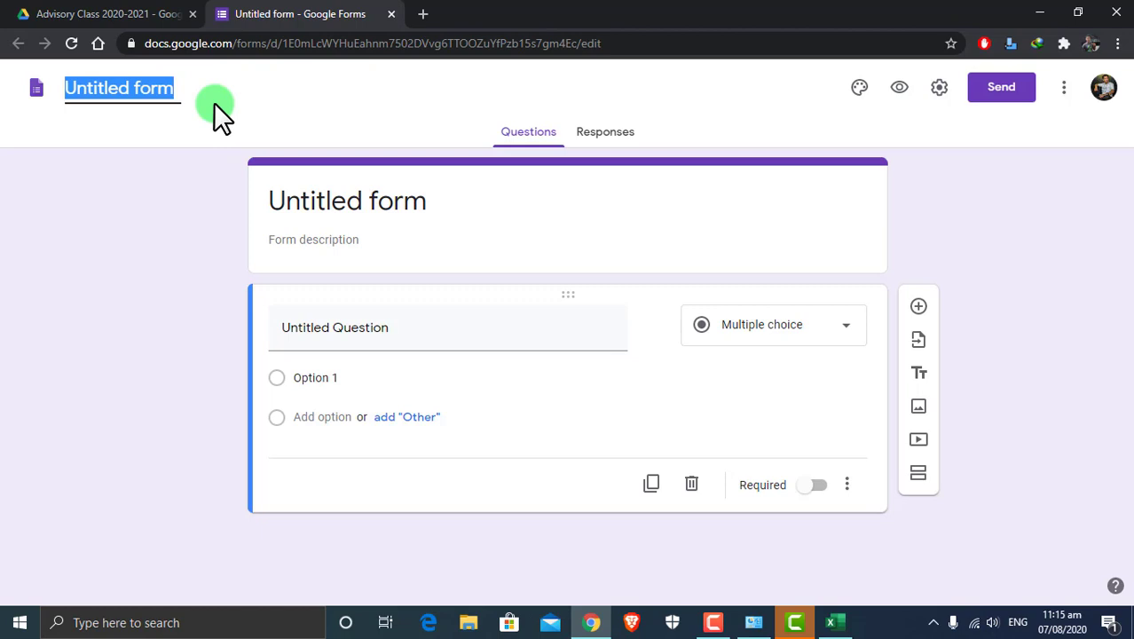
text(1)
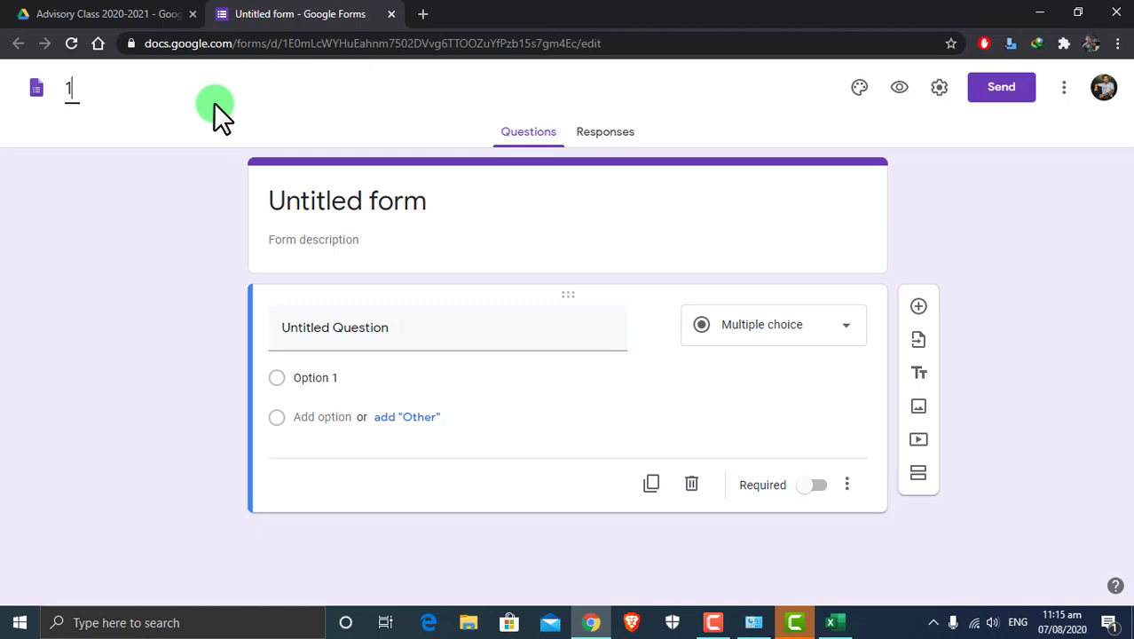
text(2 CSS Data)
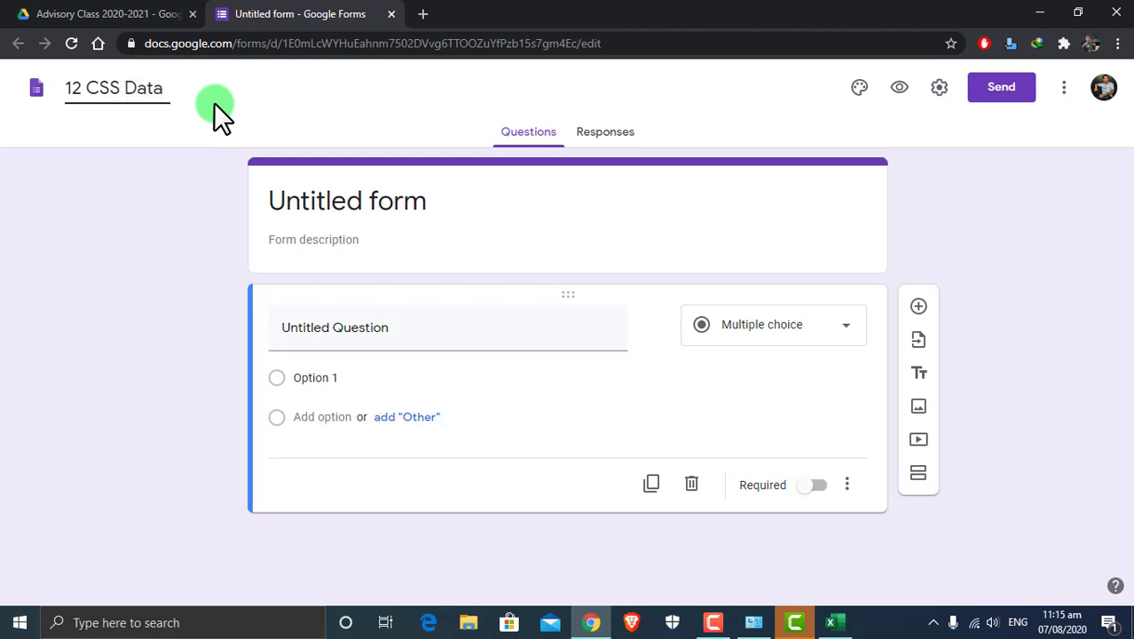
click(104, 185)
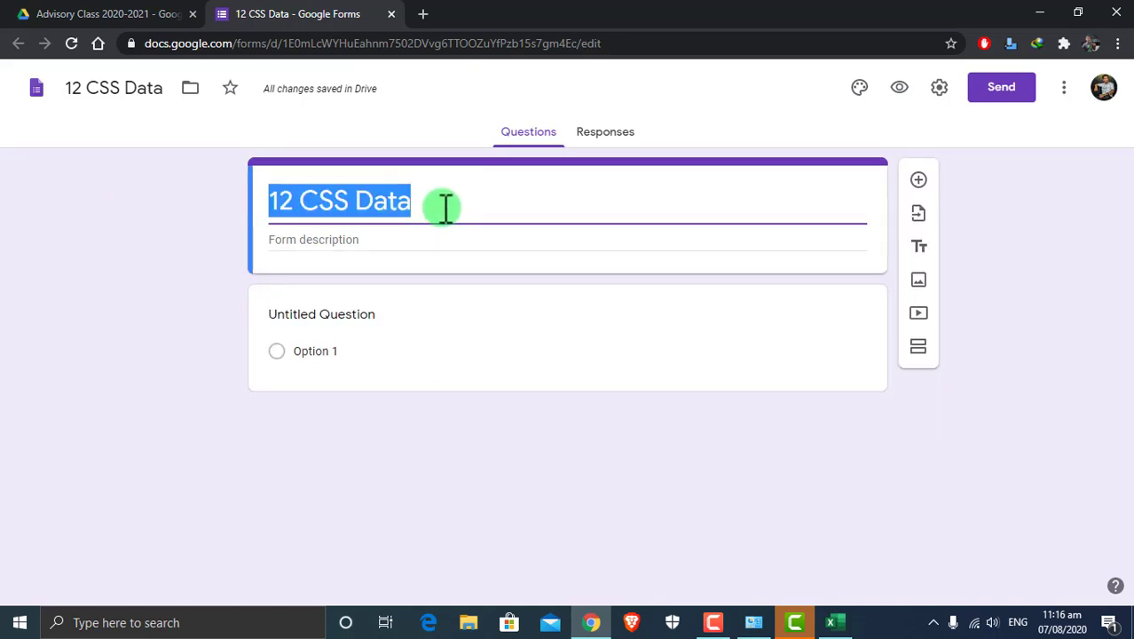
- Change the heading inside the form to "12 CSS - A" by replacing its last word
click(444, 208)
double_click(444, 207)
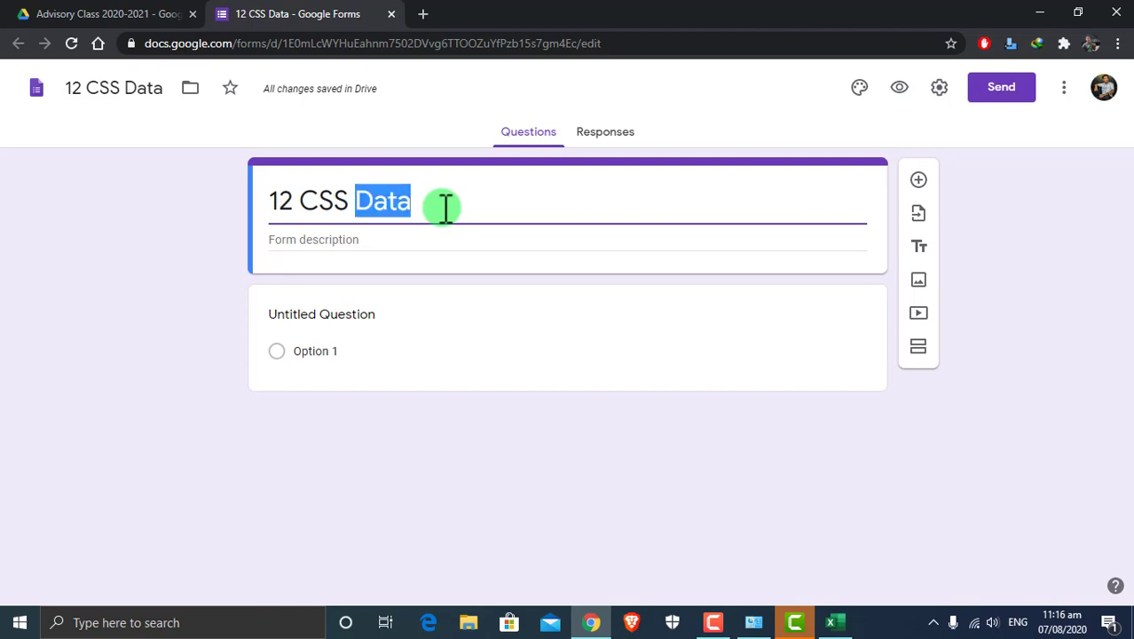
text(- A)
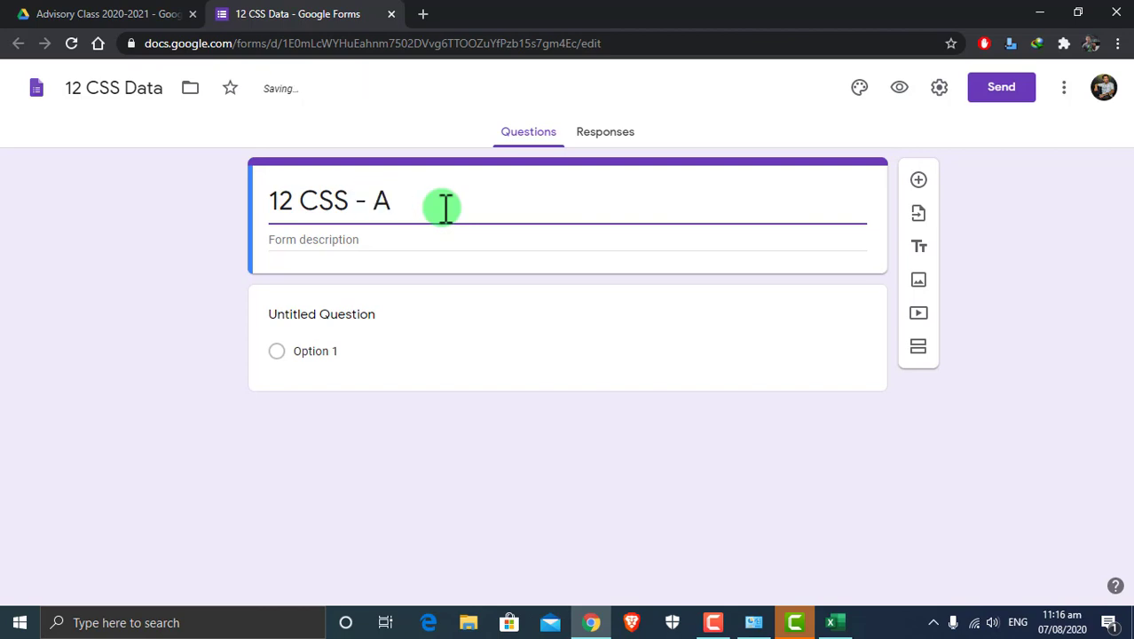
- Fill in the form description with the adviser's full name and "Adviser" on a second line
click(376, 238)
text(Mark)
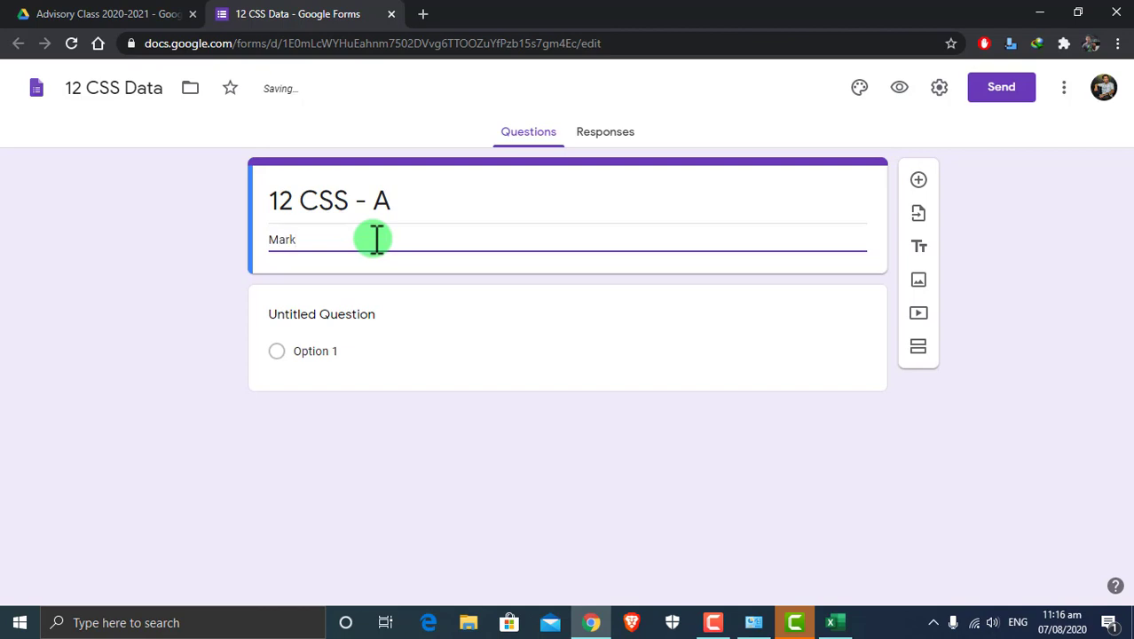
text( B. Cabatbat)
key(Return)
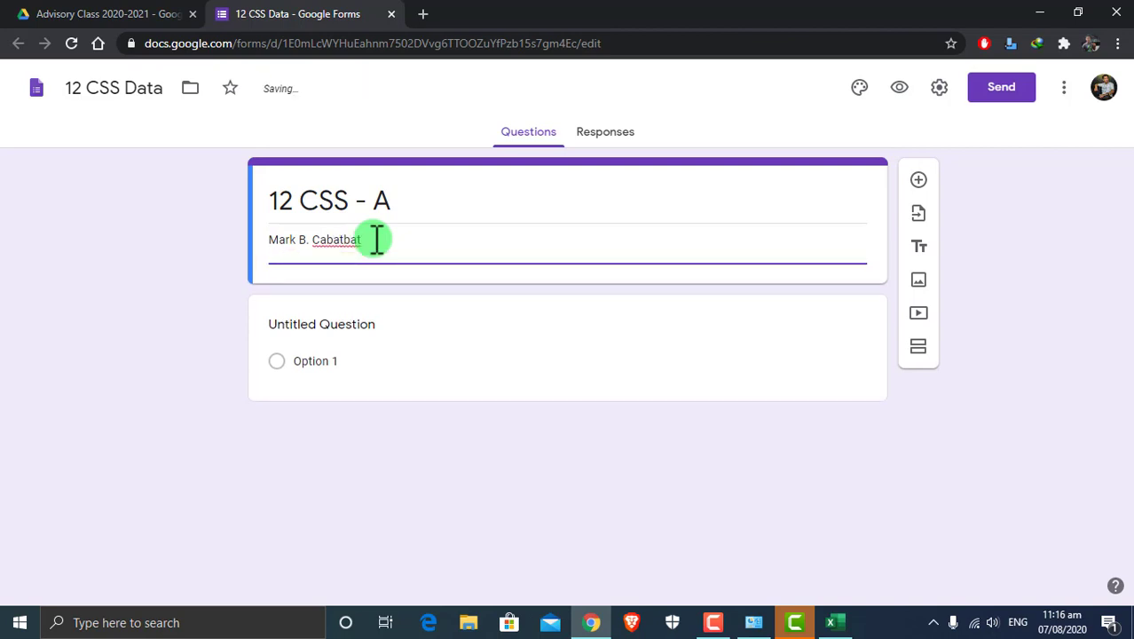
text(Adviser)
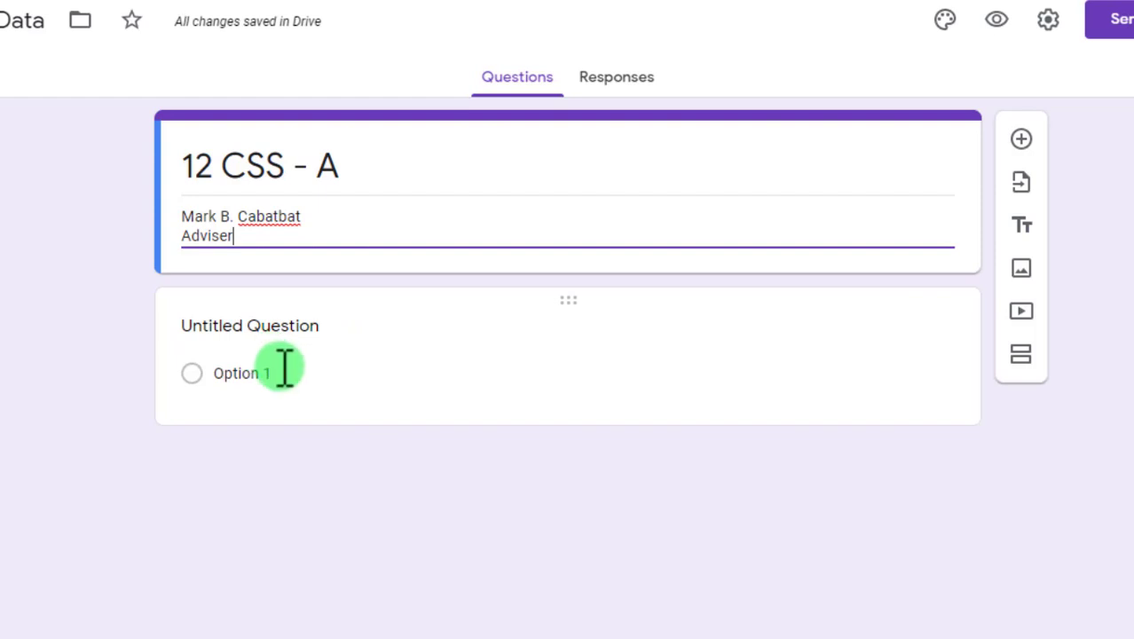
- Replace the untitled question's text with "NAME (LastName, FirstName, Middle Name)" as a short-answer question
click(299, 327)
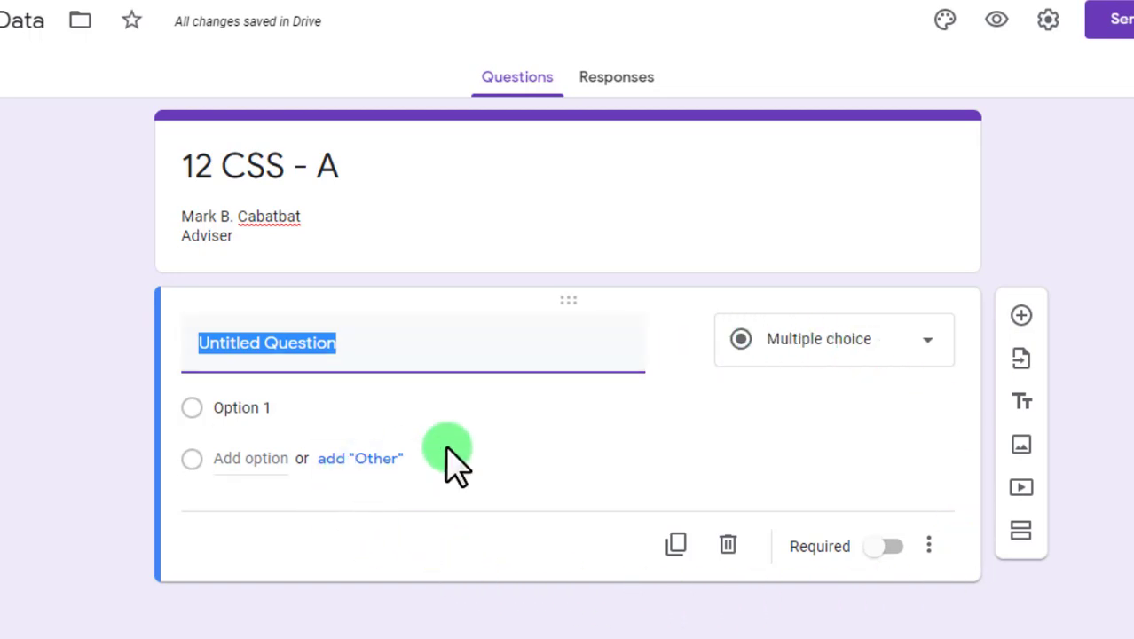
text(NAME )
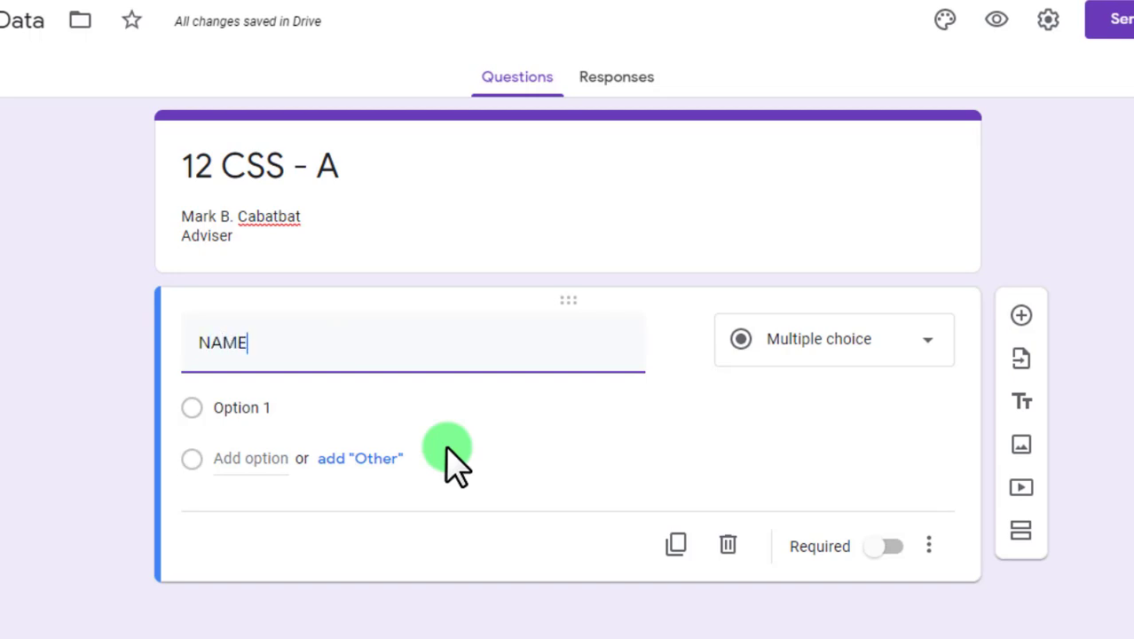
text(()
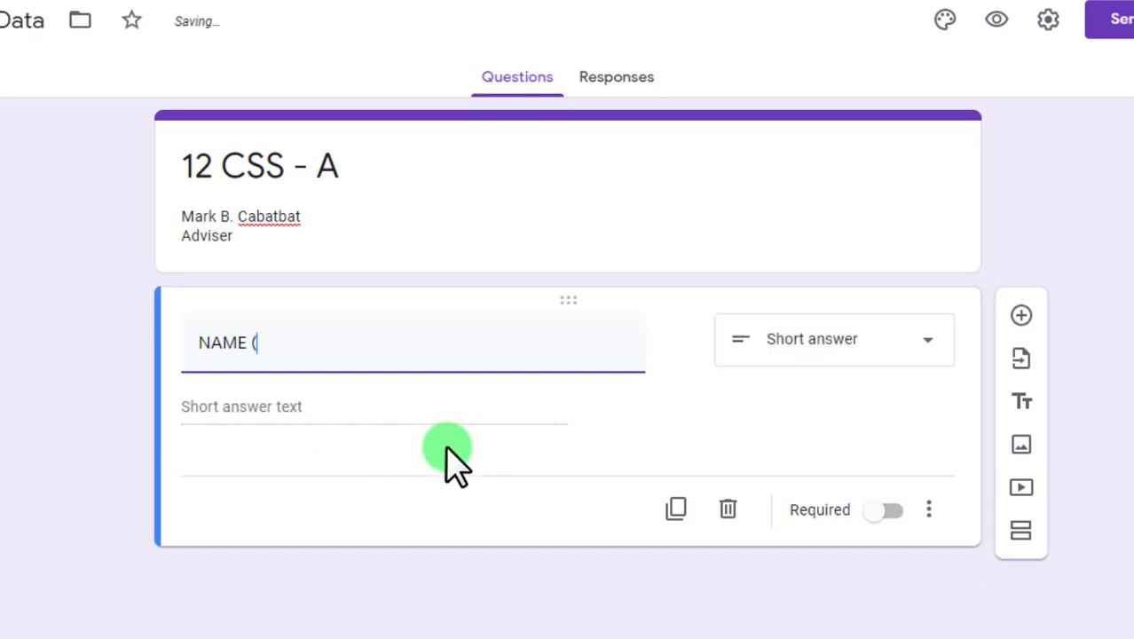
text(LNAM)
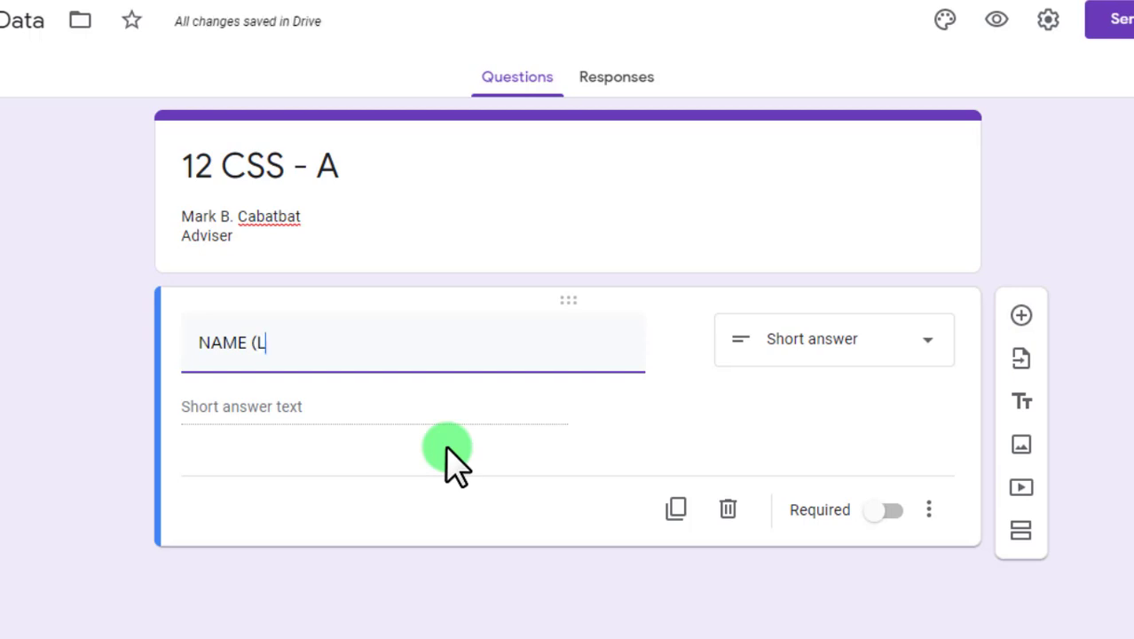
key(BackSpace)
key(BackSpace)
key(BackSpace)
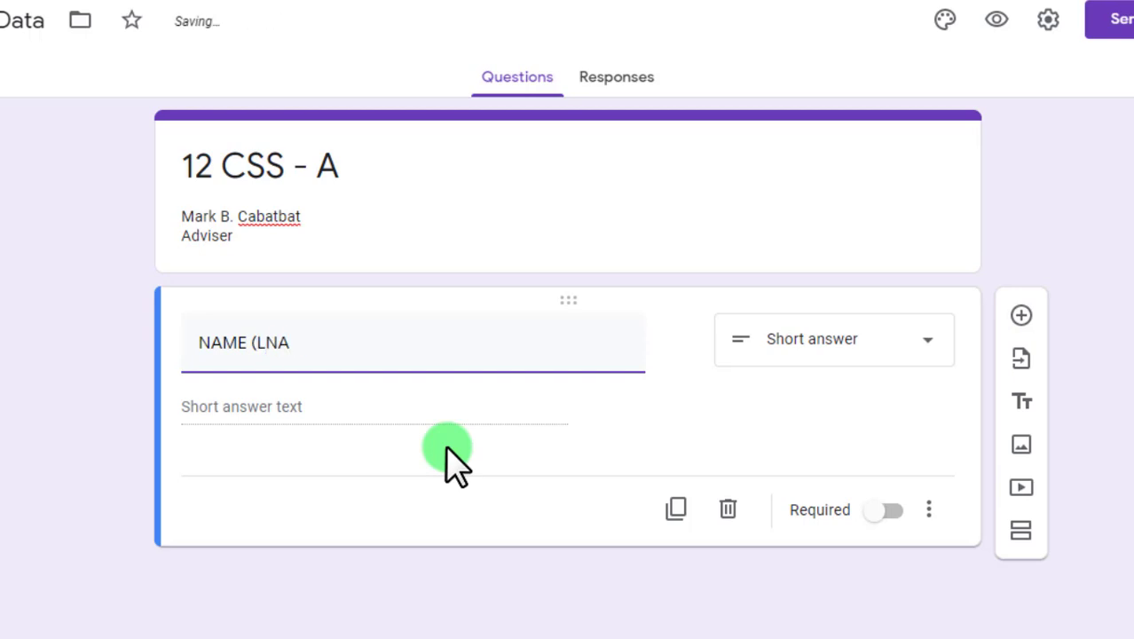
text(LastName, Firs)
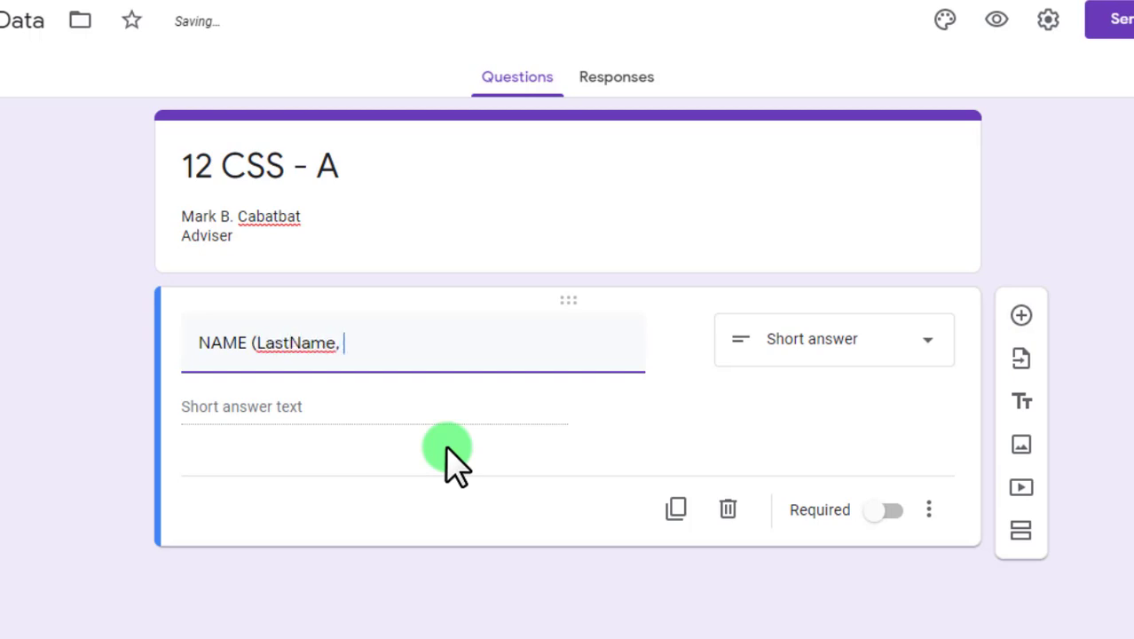
text(tName,)
text( Middl)
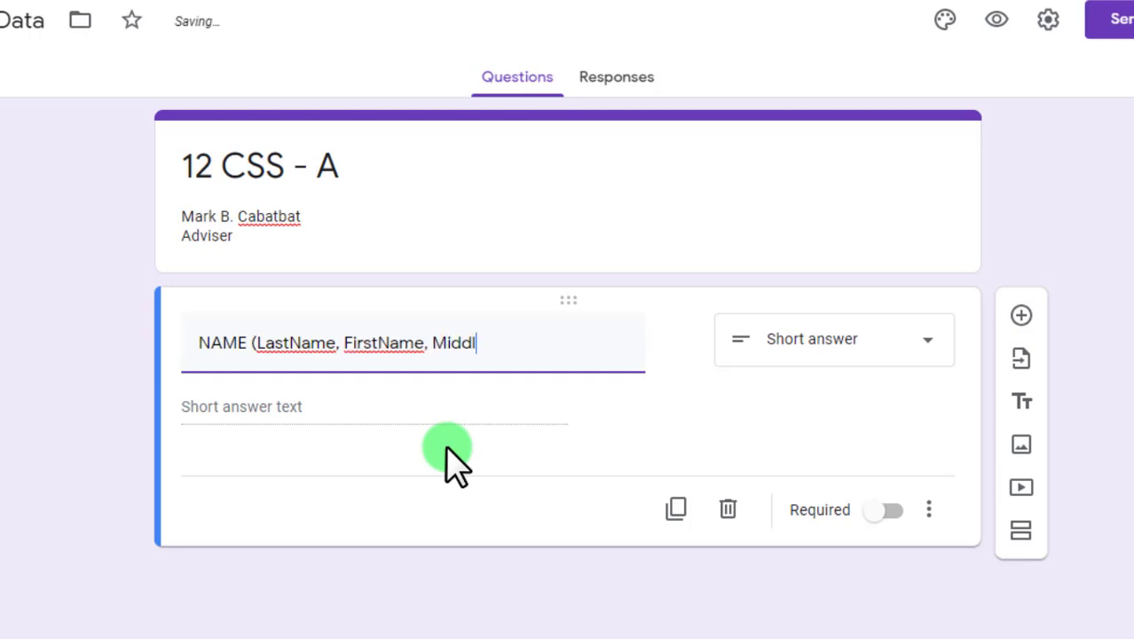
text(e Name))
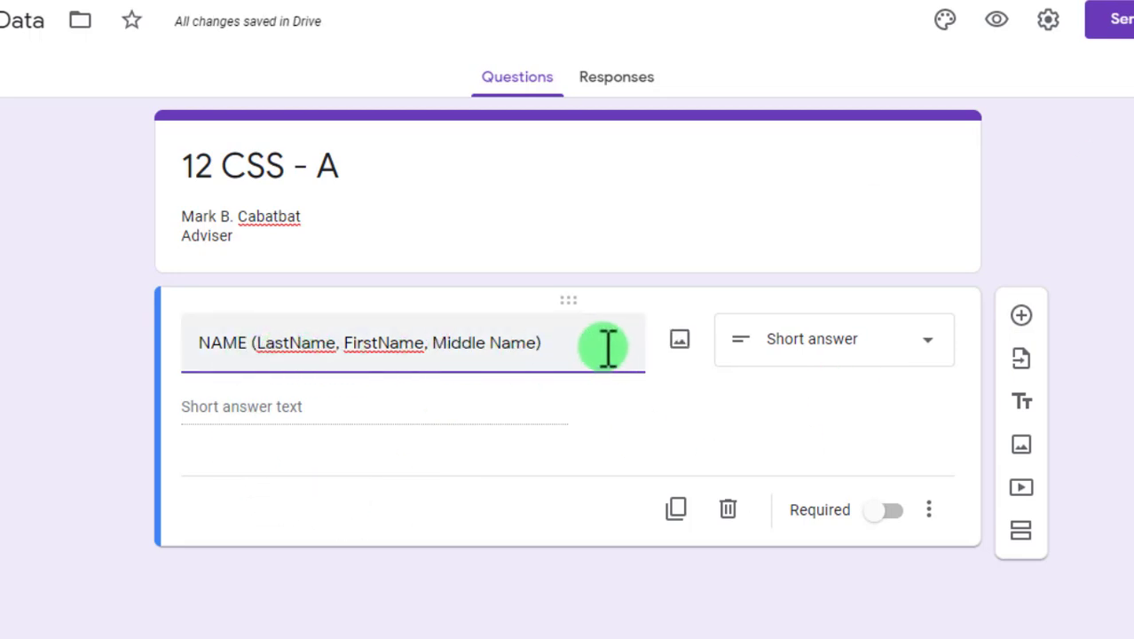
- Look over the available answer types for the name question, keep Short answer, and make the question required
click(861, 344)
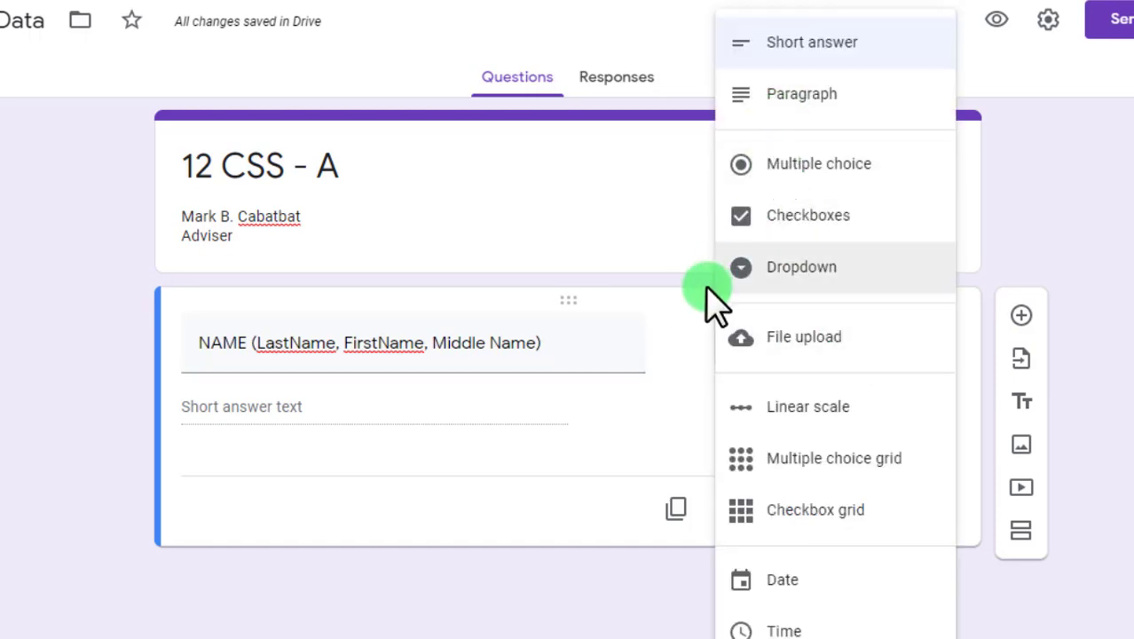
click(665, 417)
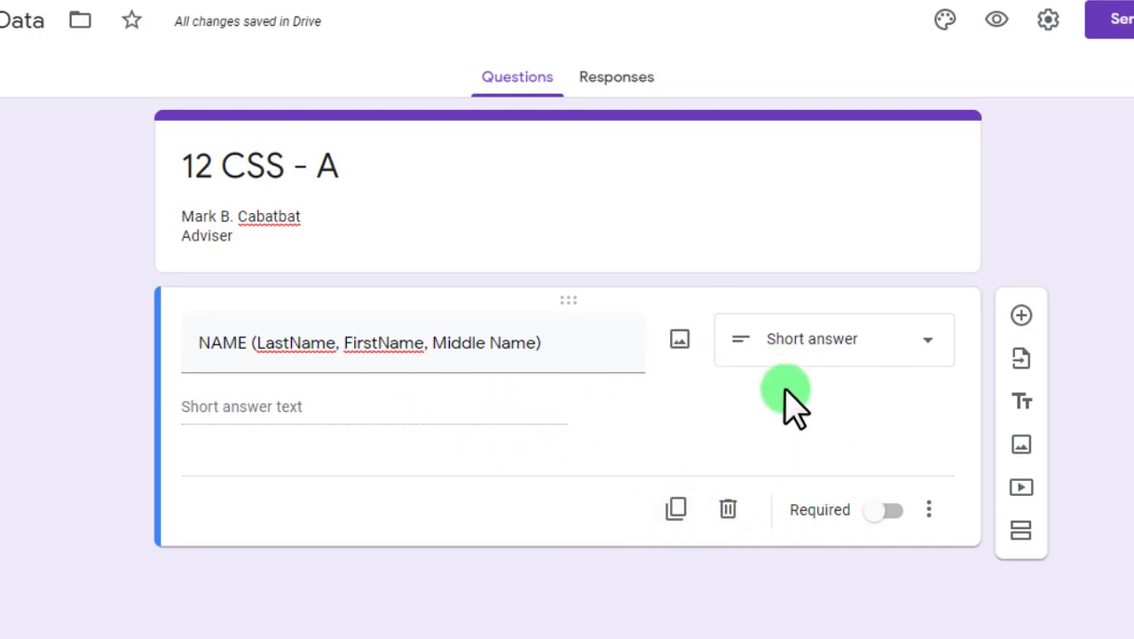
click(891, 519)
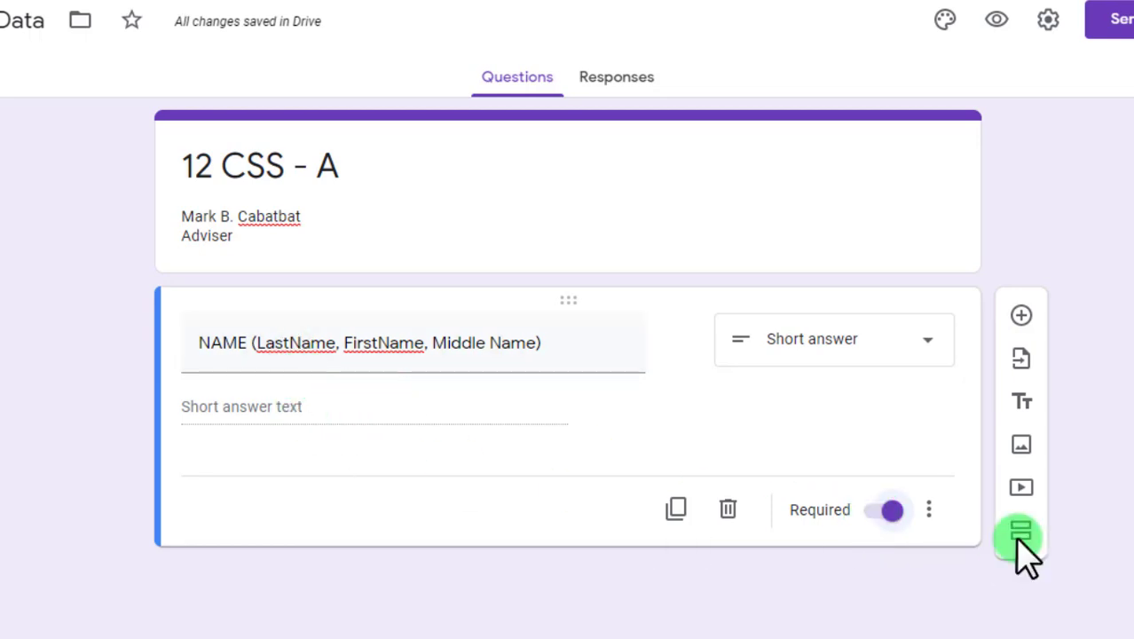
- Add a description to the name question and move "(LastName, FirstName, Middle Name)" from the question title into it
click(930, 510)
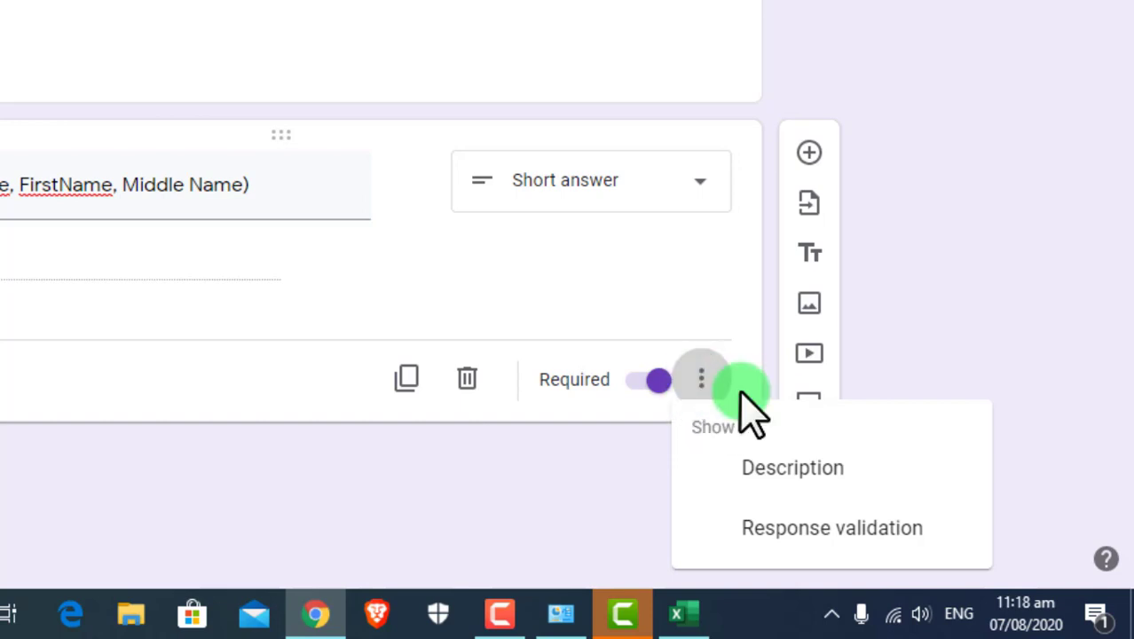
click(781, 468)
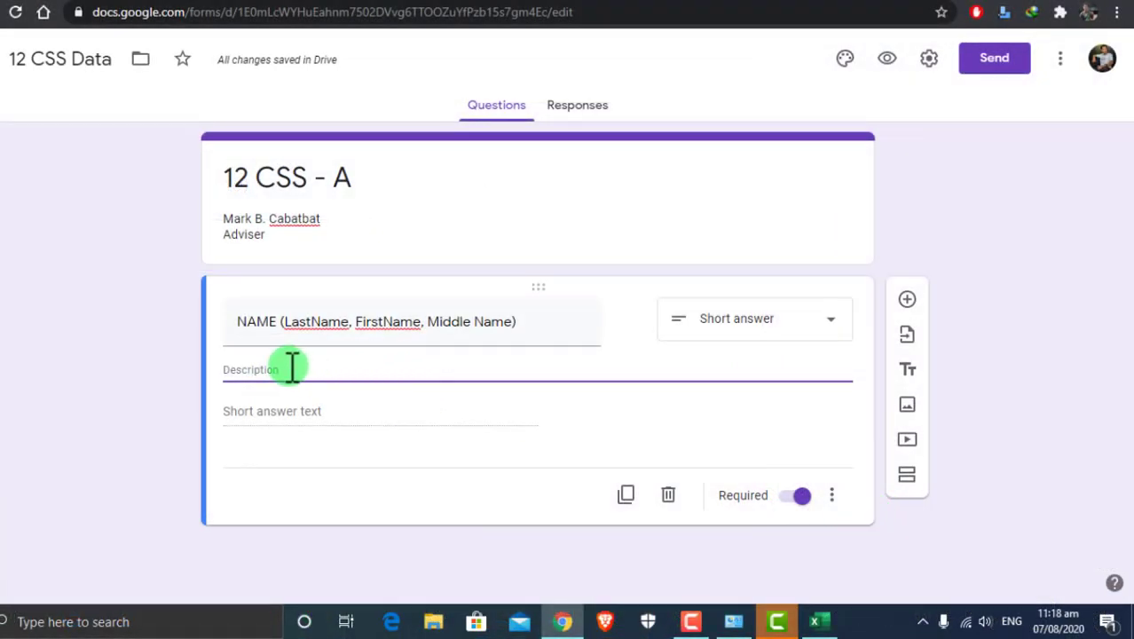
click(523, 319)
click(350, 320)
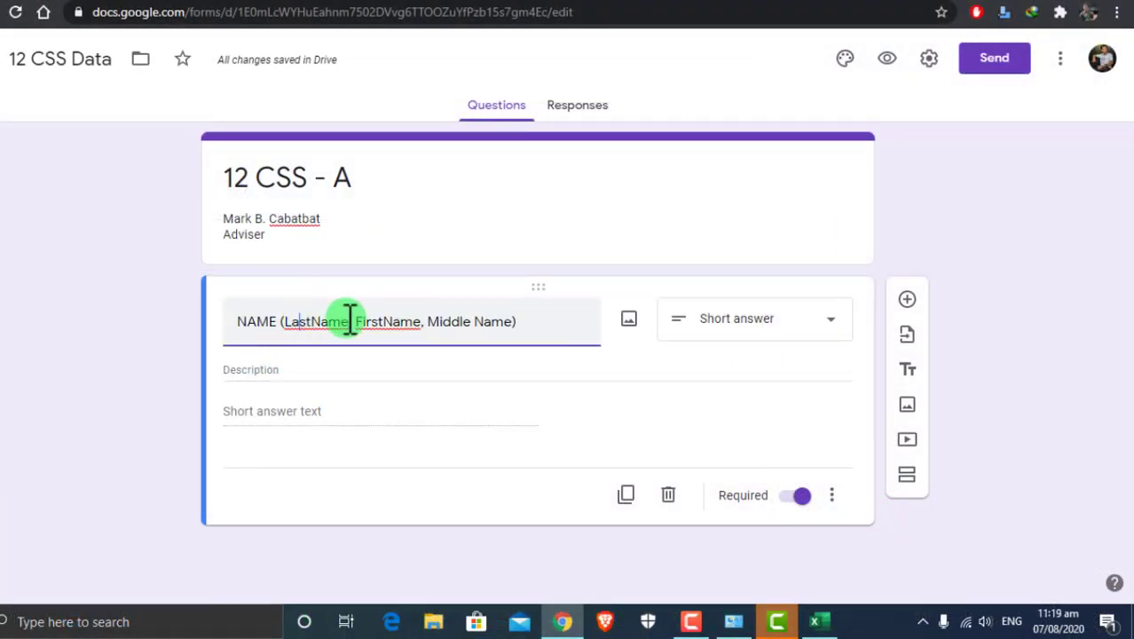
drag(527, 319, 278, 323)
key(ctrl+c)
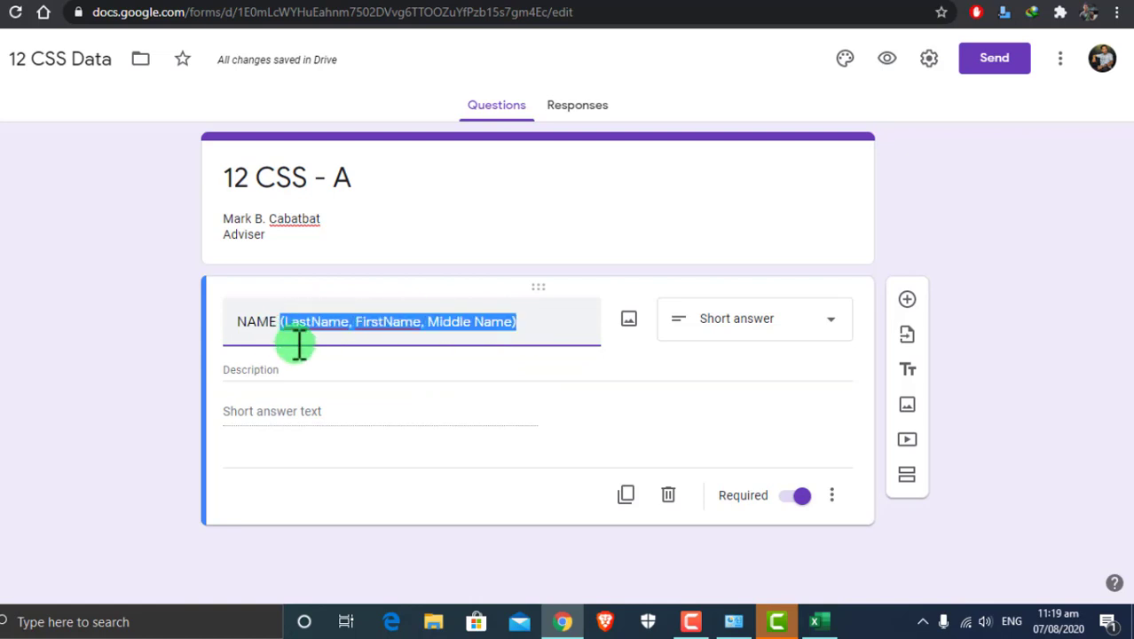
key(BackSpace)
click(267, 363)
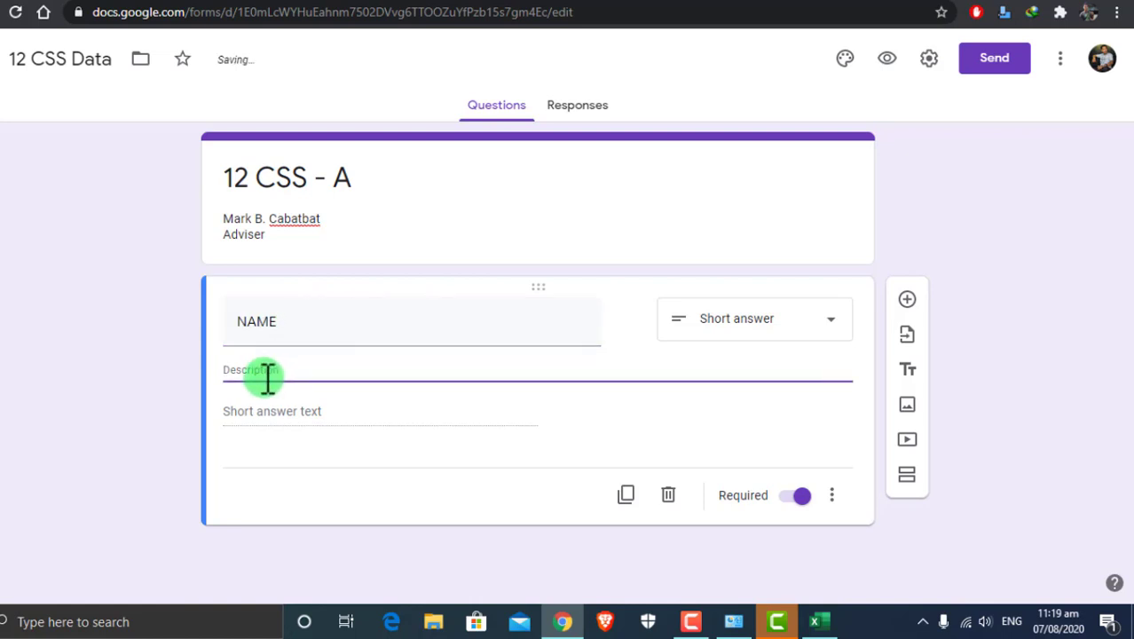
key(ctrl+v)
- Remove the opening and closing parentheses from the question's description, leaving "LastName, FirstName, Middle Name"
click(225, 370)
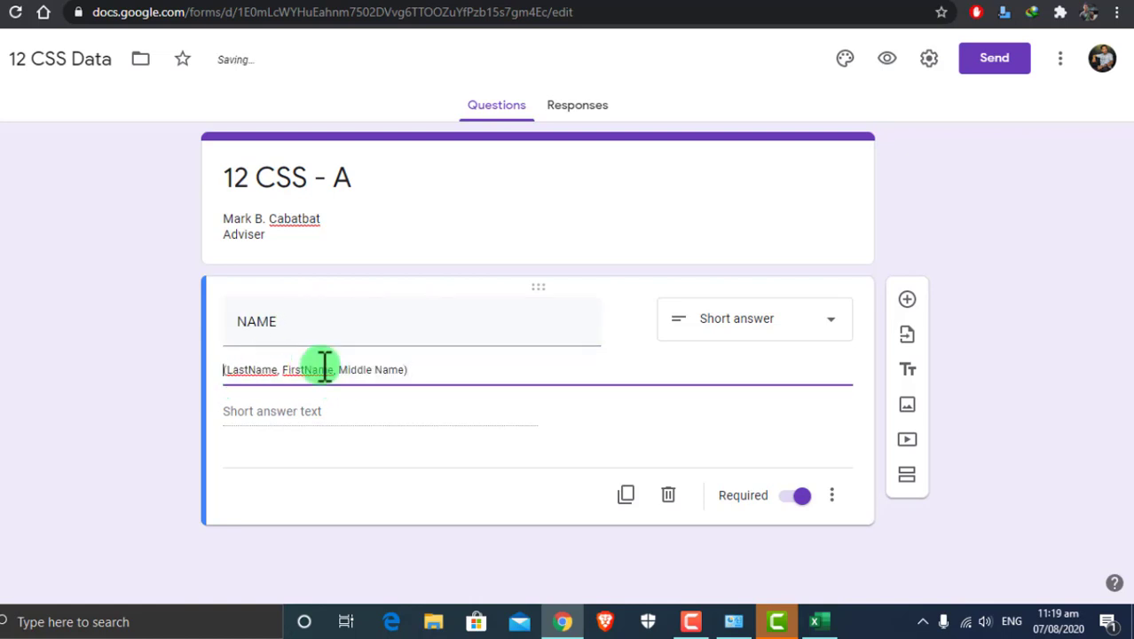
key(Delete)
key(ctrl+Right)
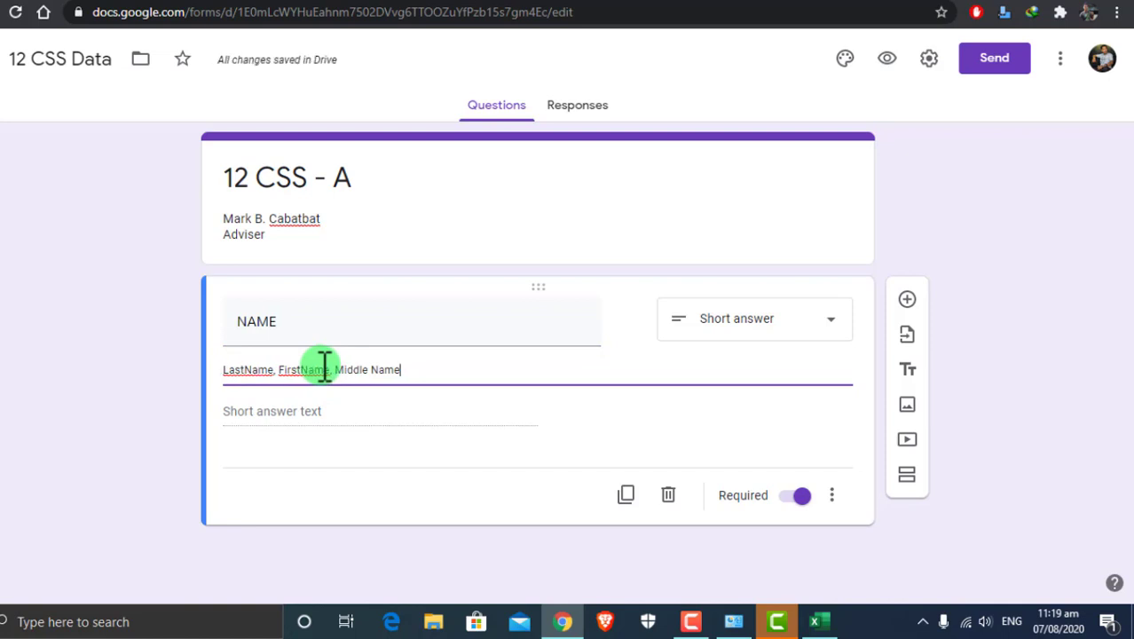
key(End)
key(BackSpace)
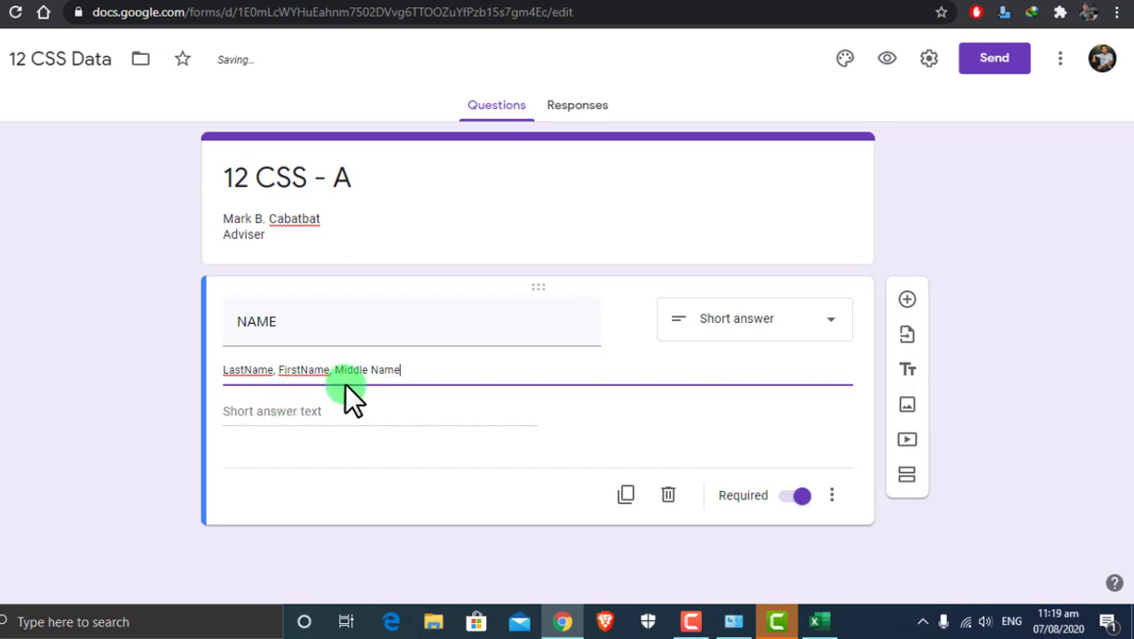
- Change the question title to "FULL NAME" by adding "FULL" before the existing word
click(248, 322)
double_click(238, 321)
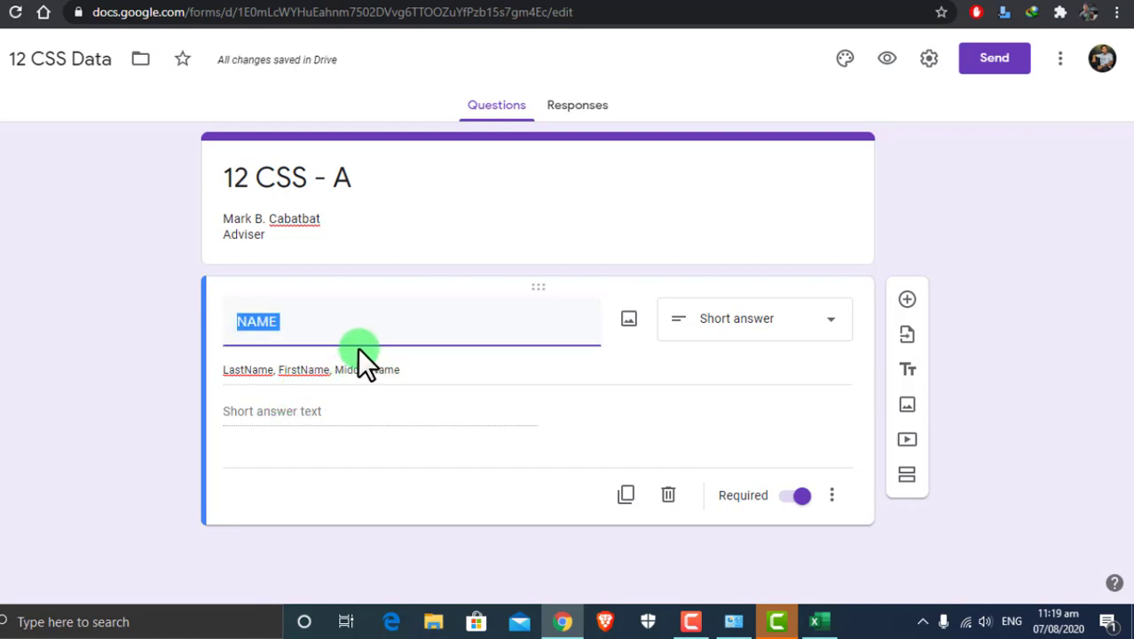
key(Home)
text(FULL)
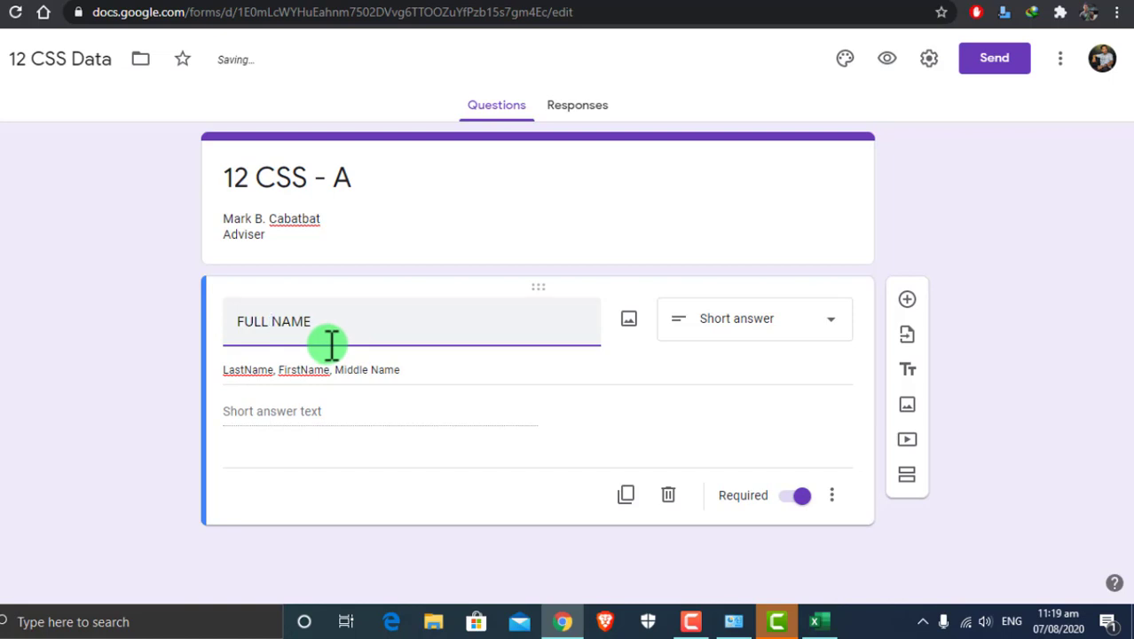
triple_click(353, 372)
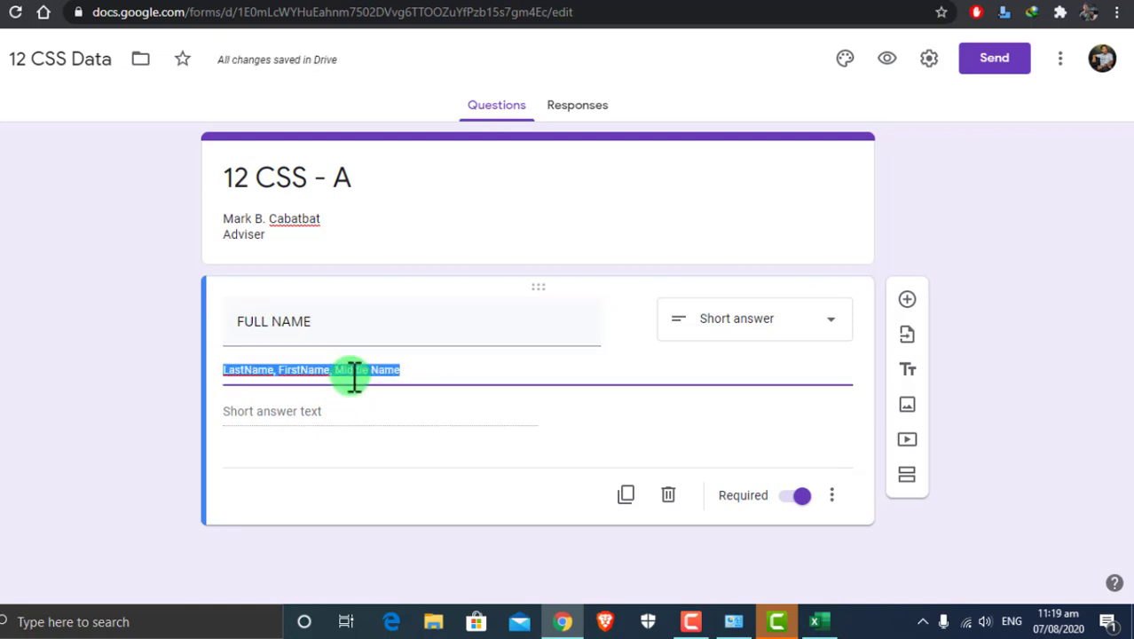
- Turn on response validation for the FULL NAME question and set the rule type to Text
click(832, 495)
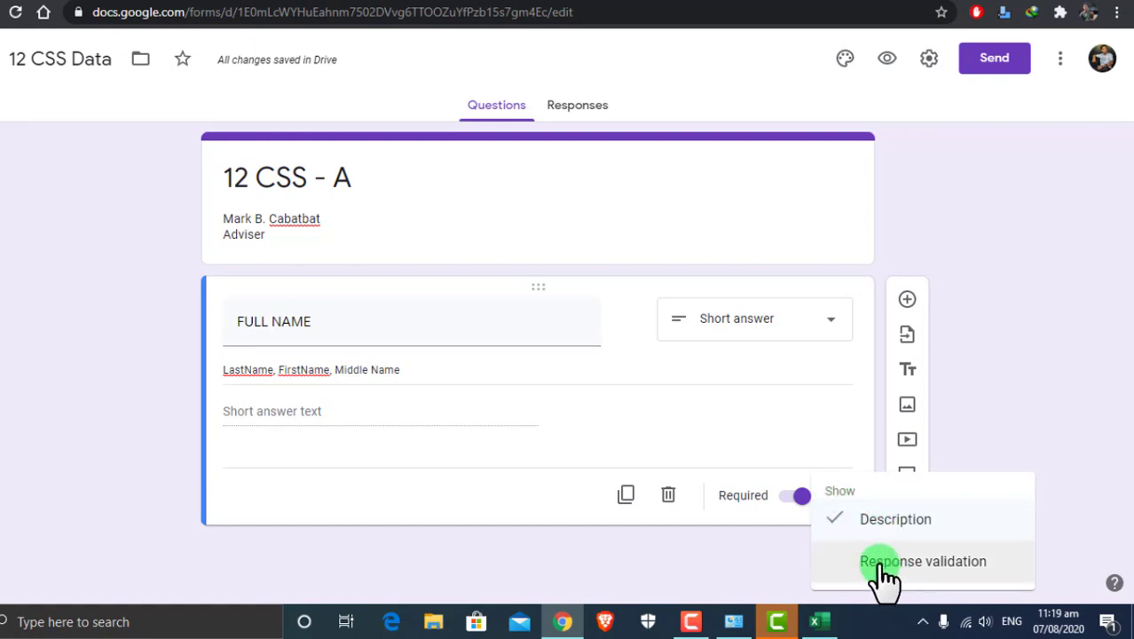
click(885, 568)
click(746, 462)
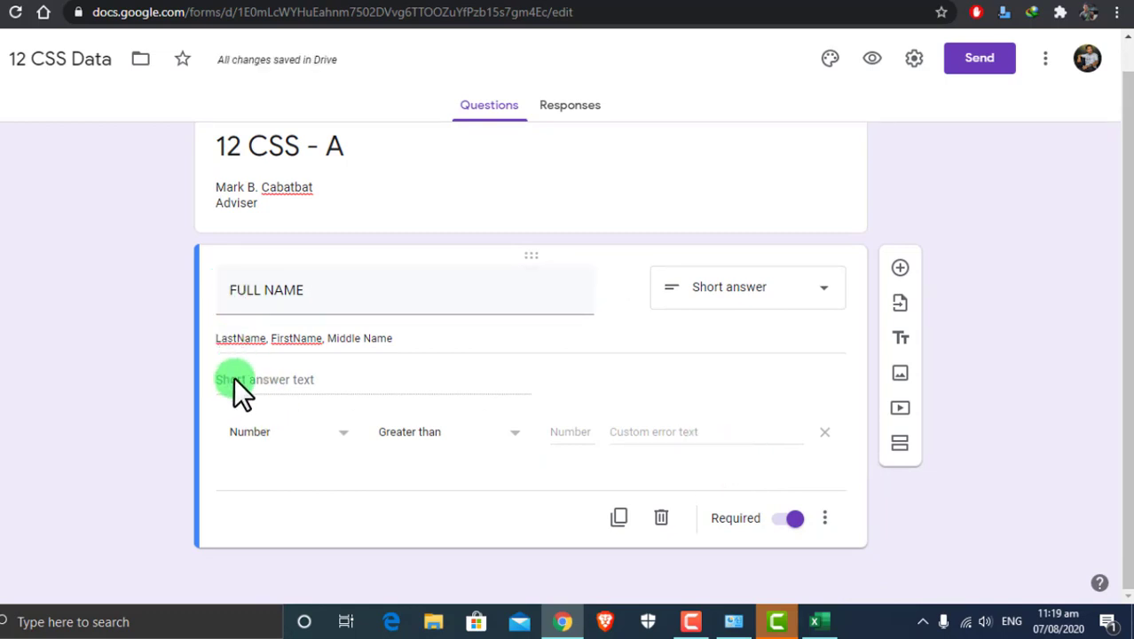
click(313, 432)
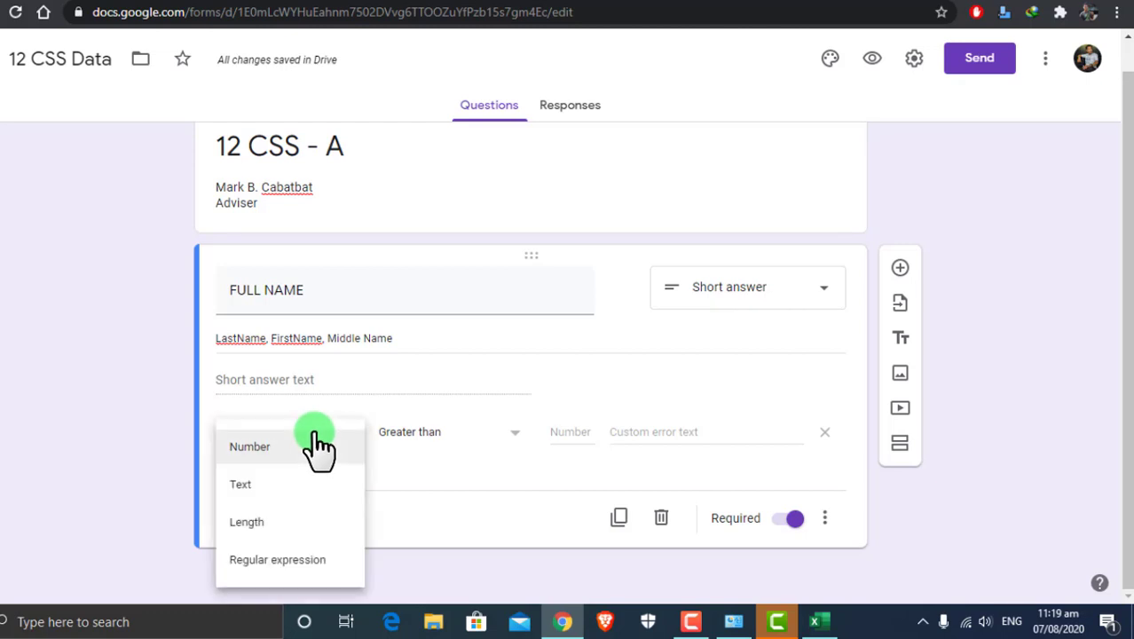
click(272, 490)
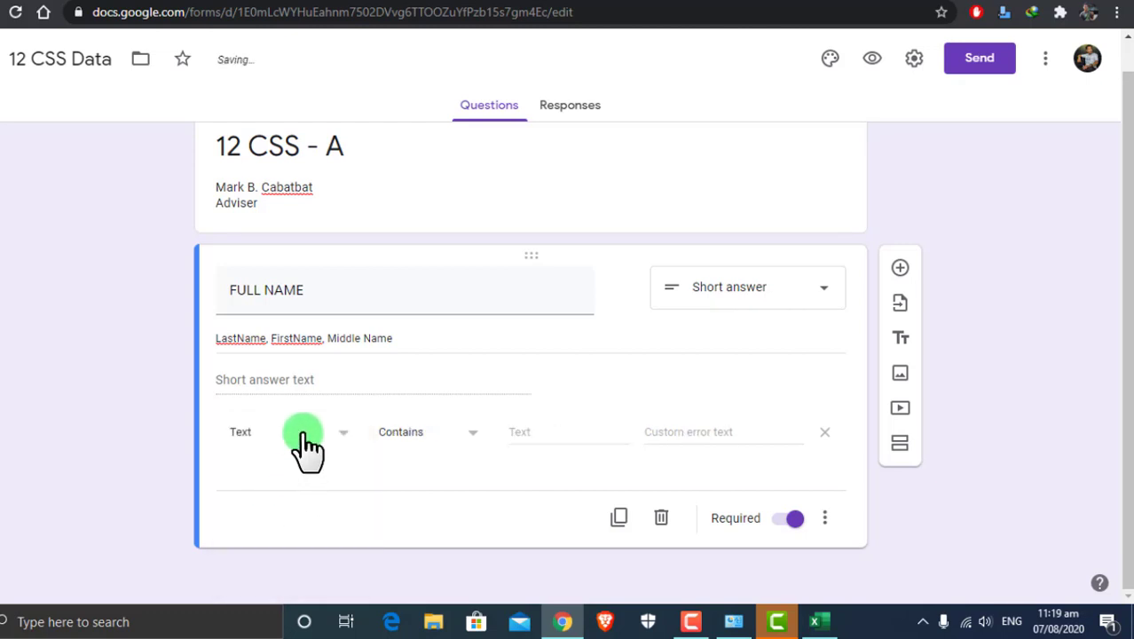
- Try the Length rule type for the validation and check its character count conditions
click(300, 435)
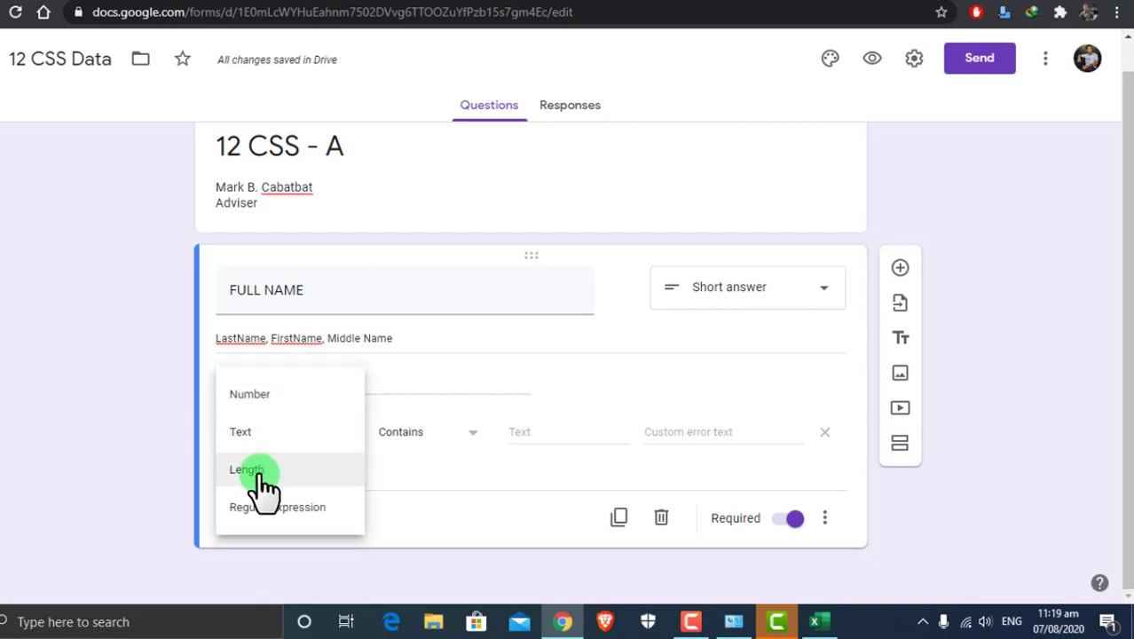
click(264, 474)
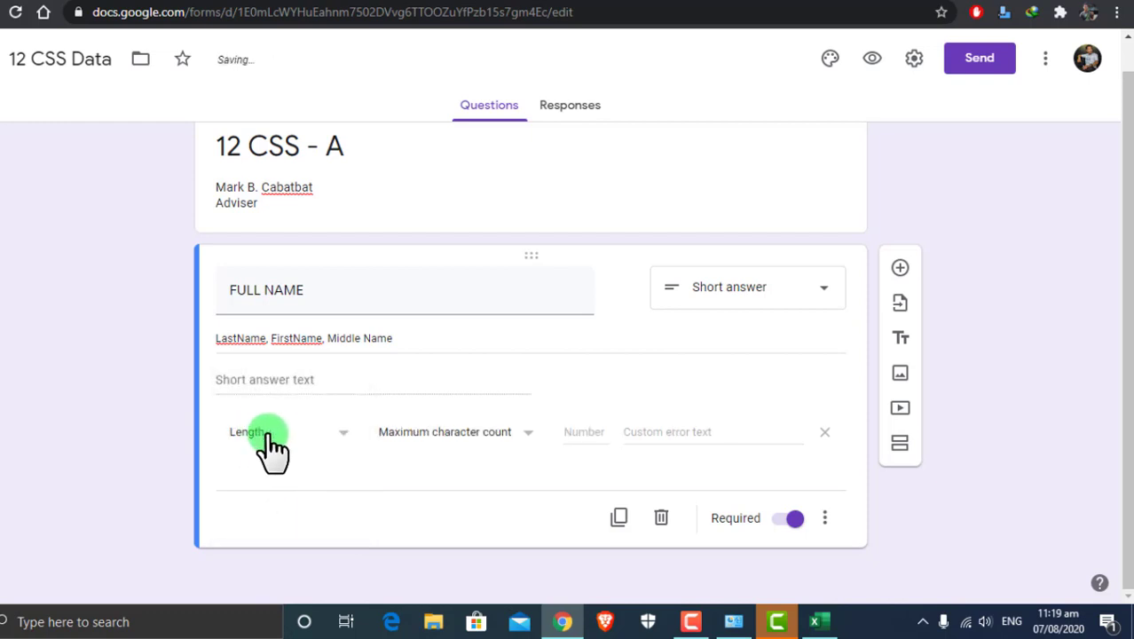
click(499, 433)
click(531, 448)
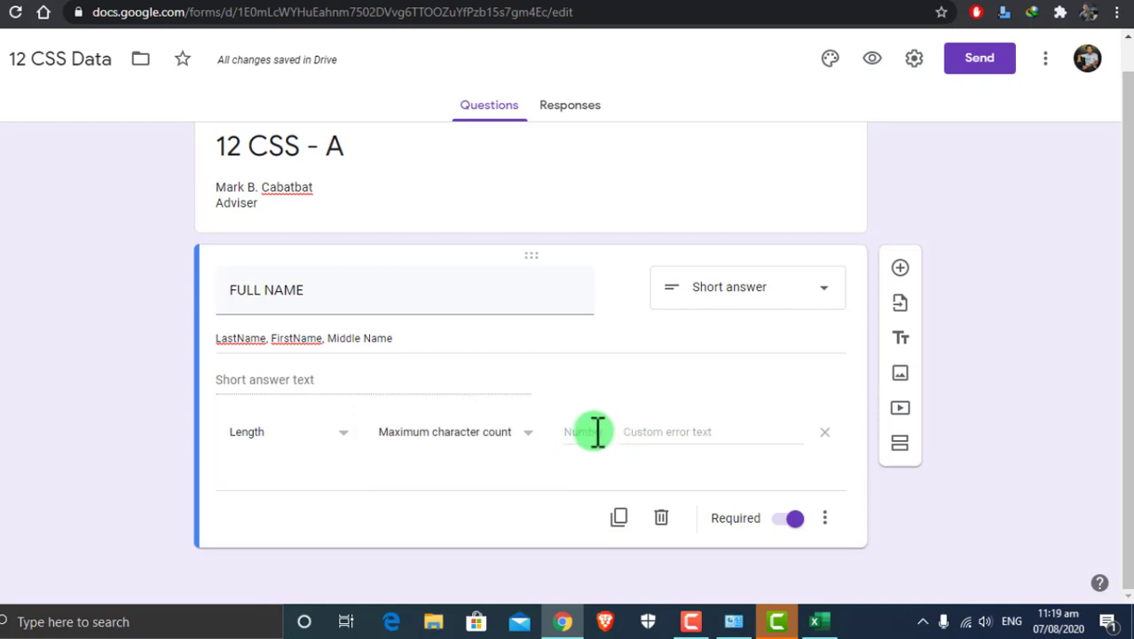
click(594, 432)
click(481, 433)
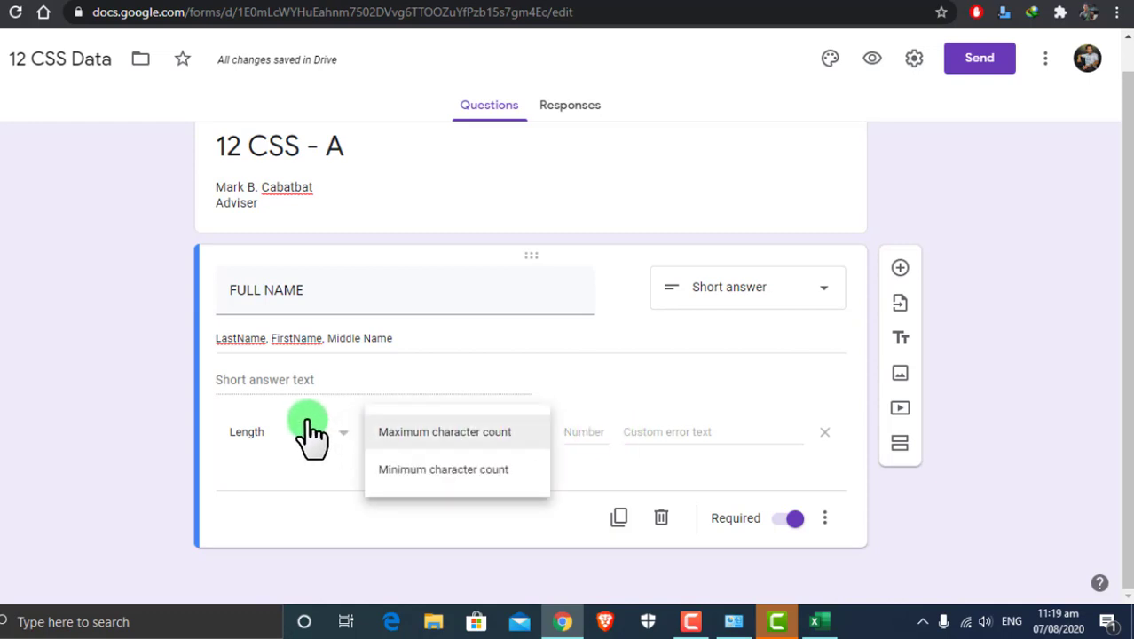
- Set the validation rule type to Regular expression, and look over the question's display options and the other rule types
click(311, 436)
click(289, 470)
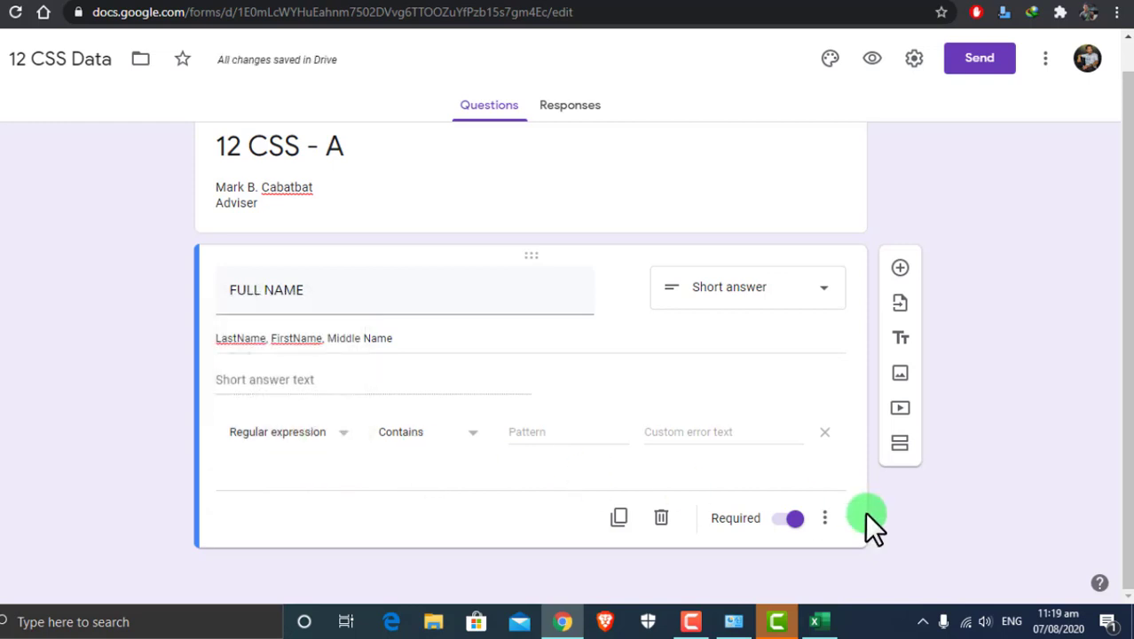
click(824, 518)
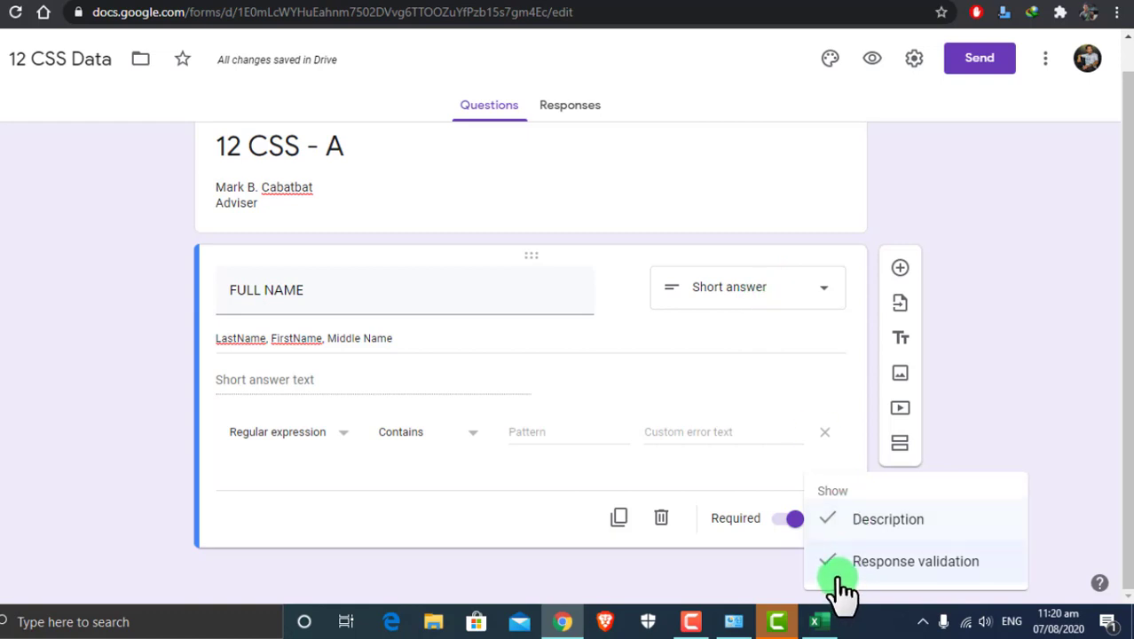
click(301, 453)
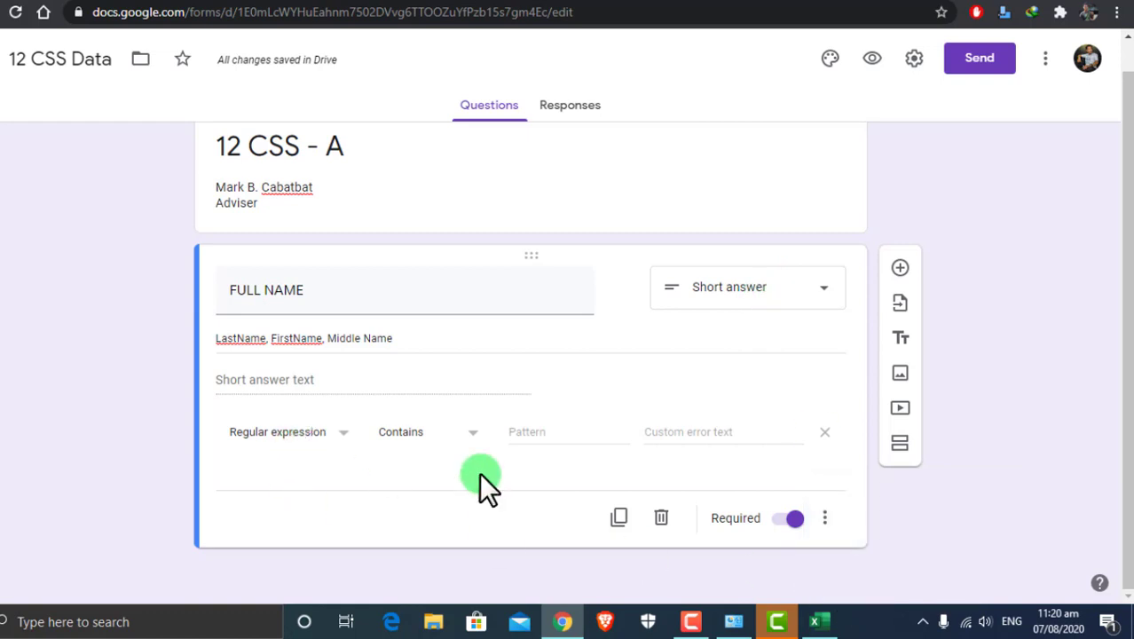
click(324, 435)
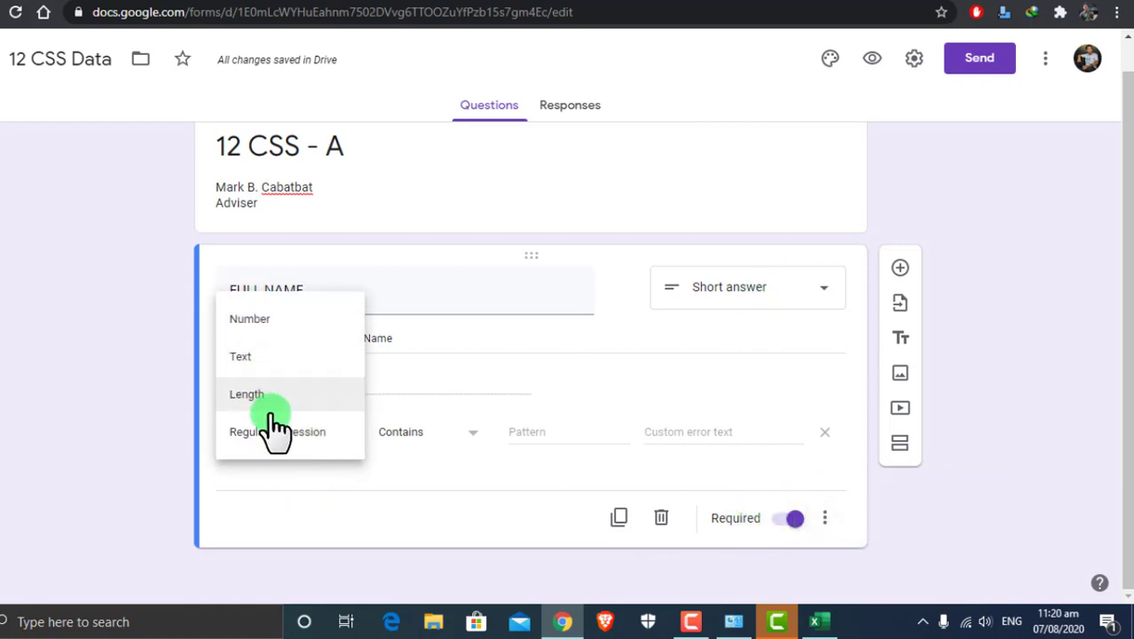
click(561, 519)
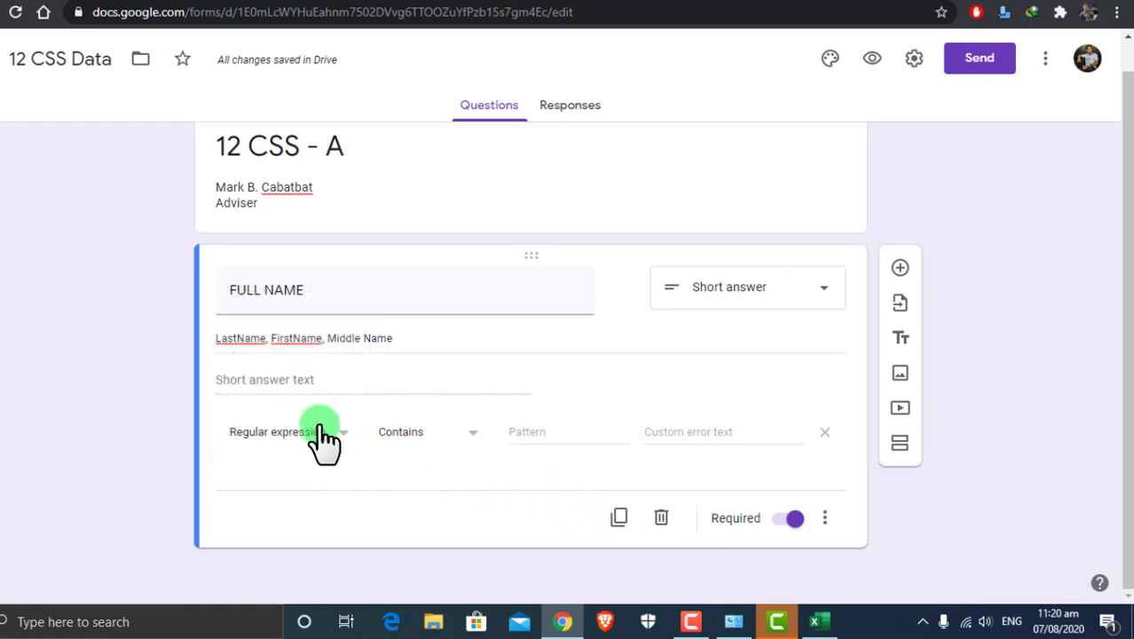
- Turn off response validation for the FULL NAME question
click(824, 519)
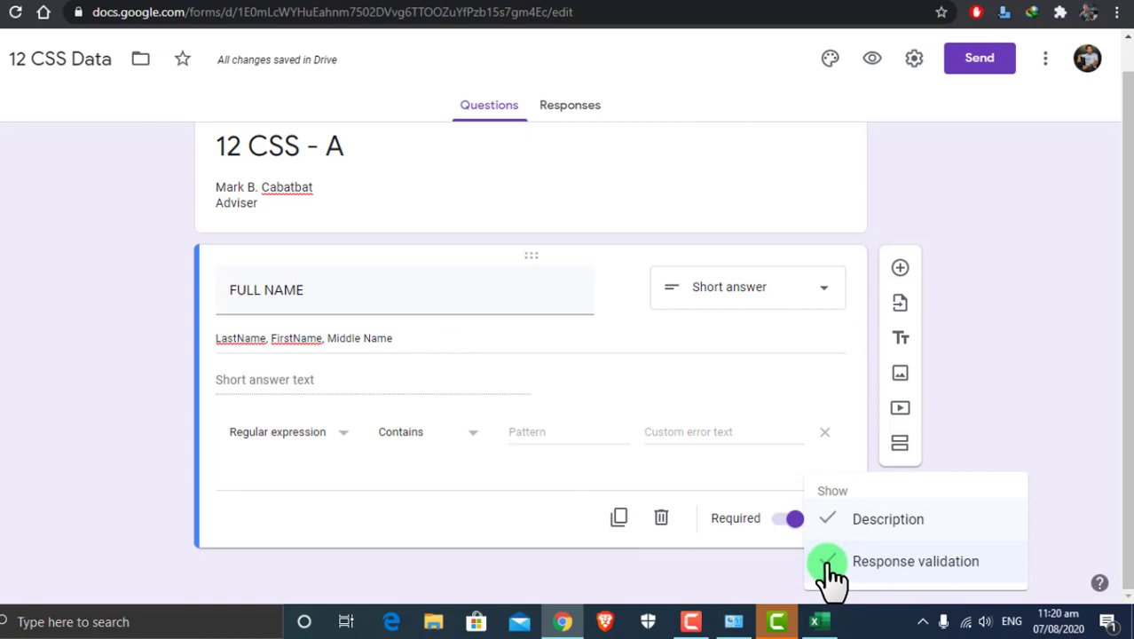
click(832, 568)
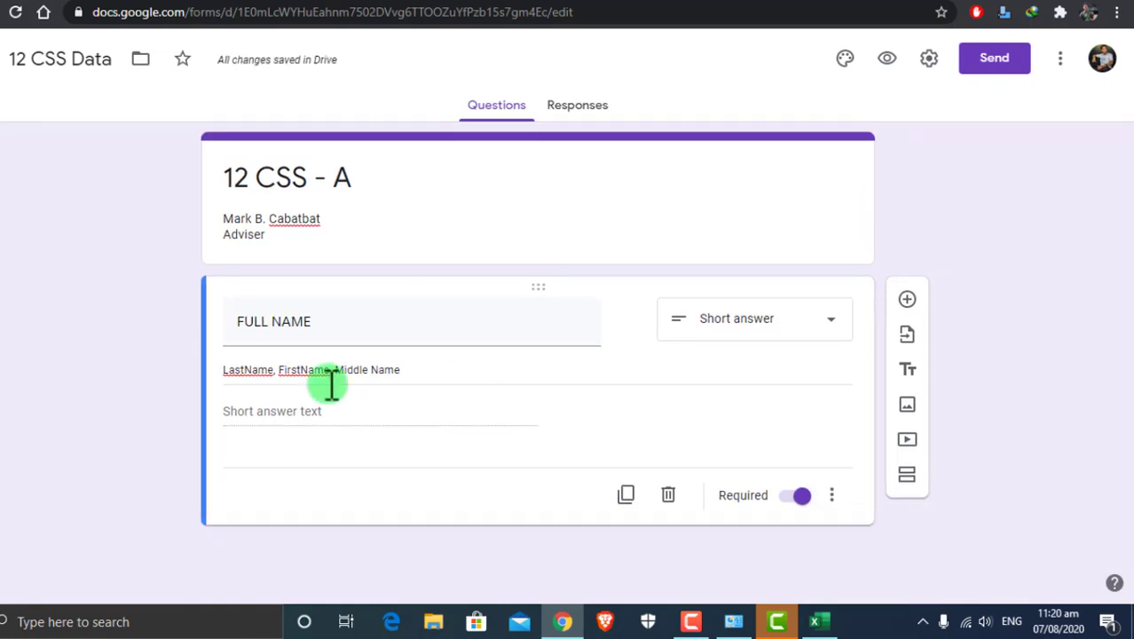
click(907, 301)
click(666, 522)
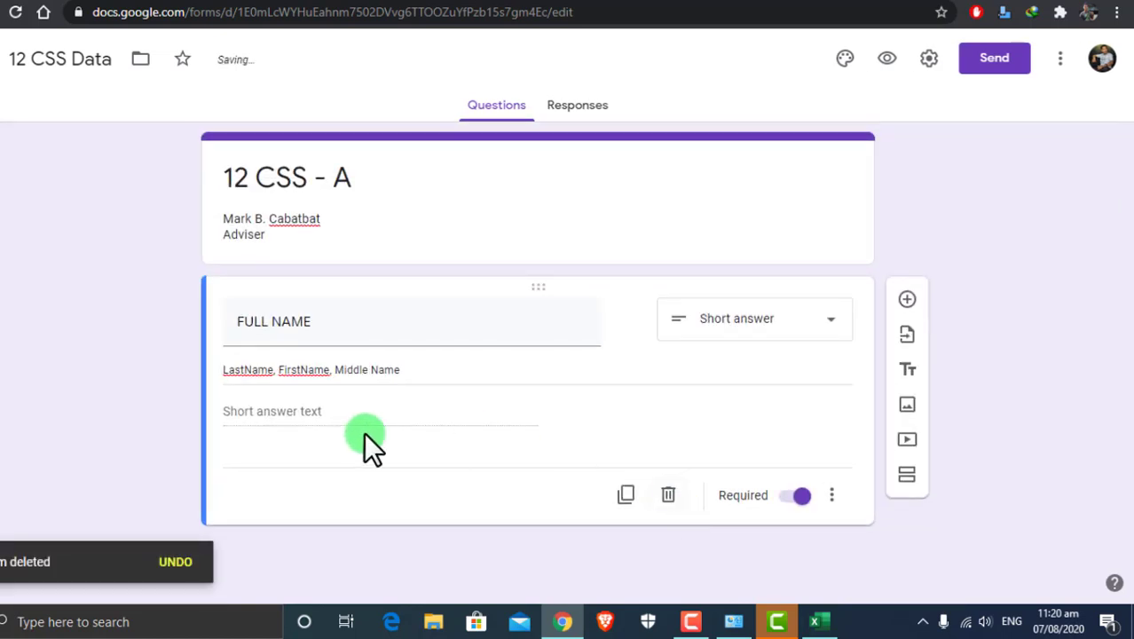
click(253, 324)
click(315, 393)
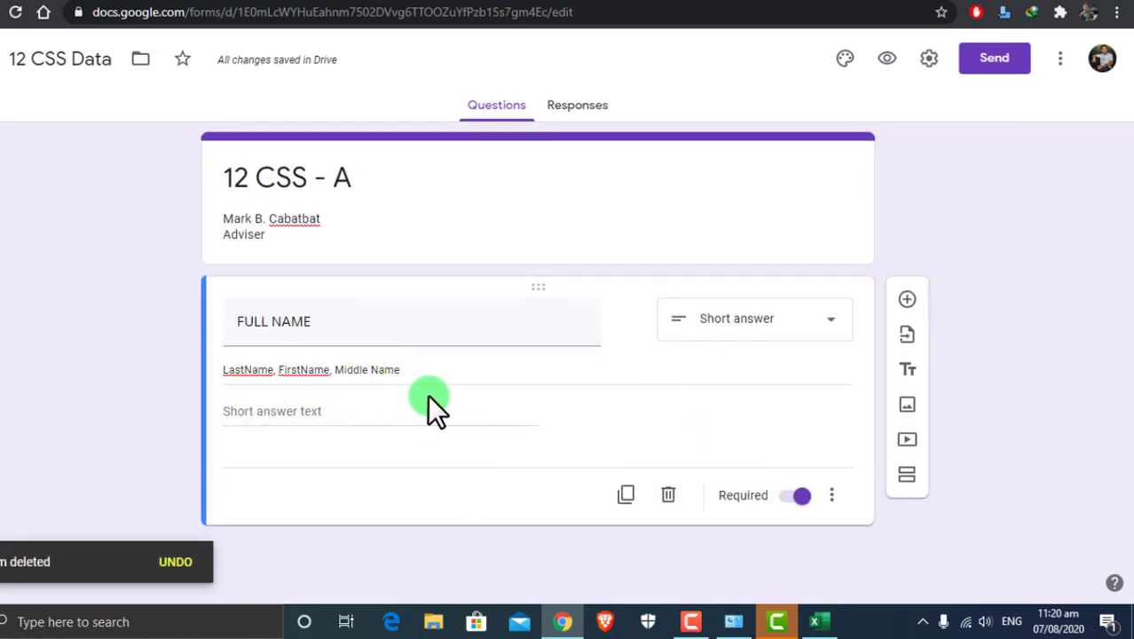
- Duplicate the FULL NAME question and retitle the copy "AGE"
click(625, 494)
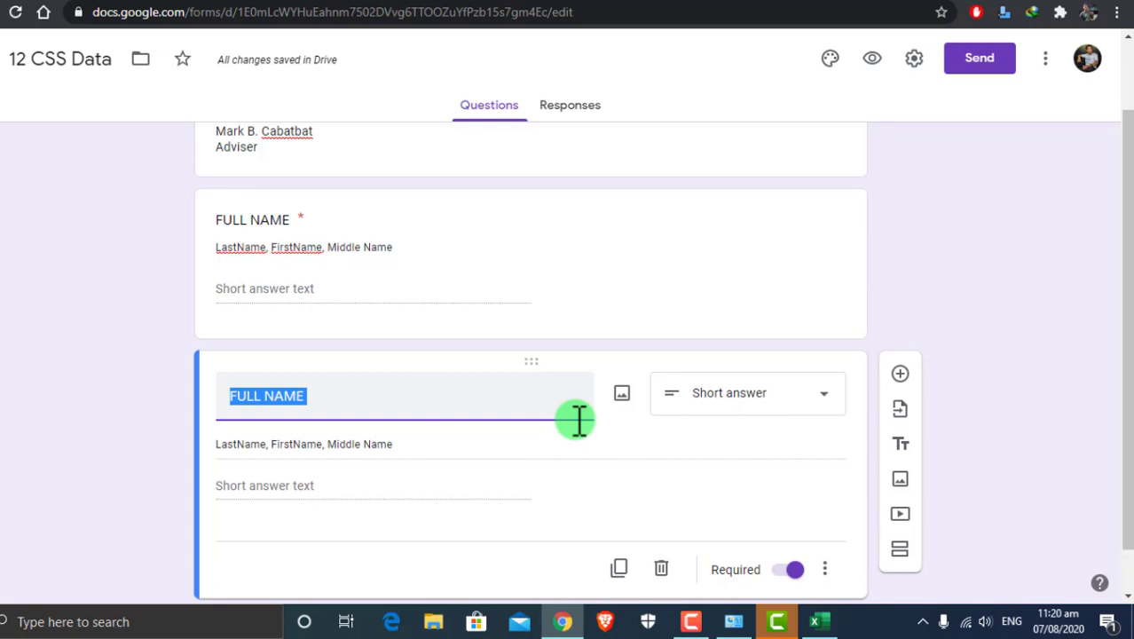
text(AGE)
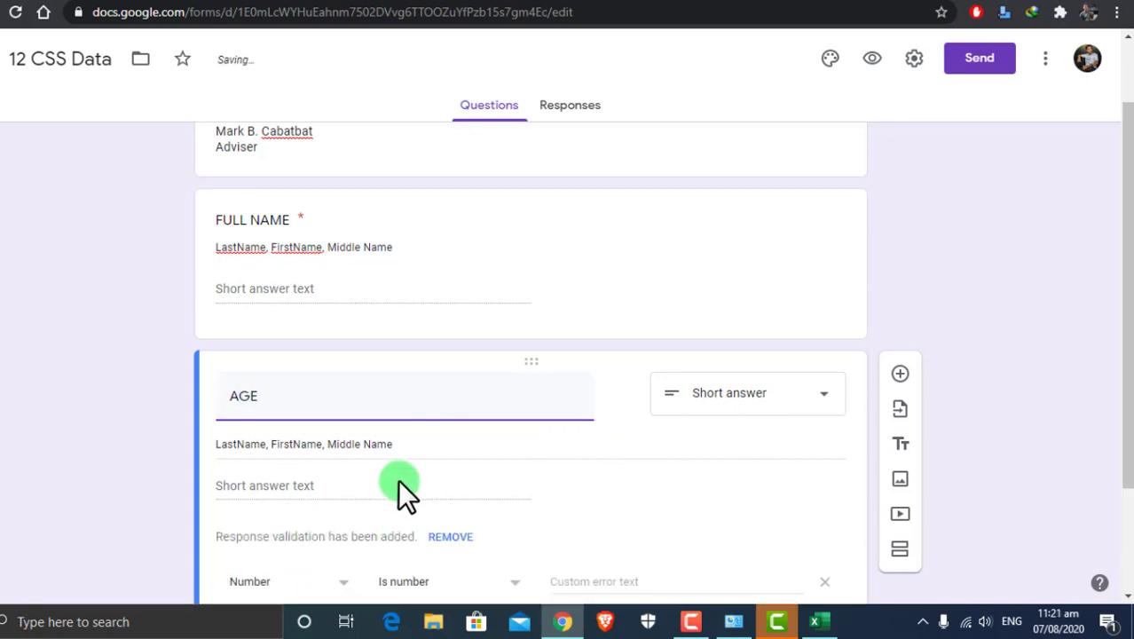
scroll(404, 489, down, 1)
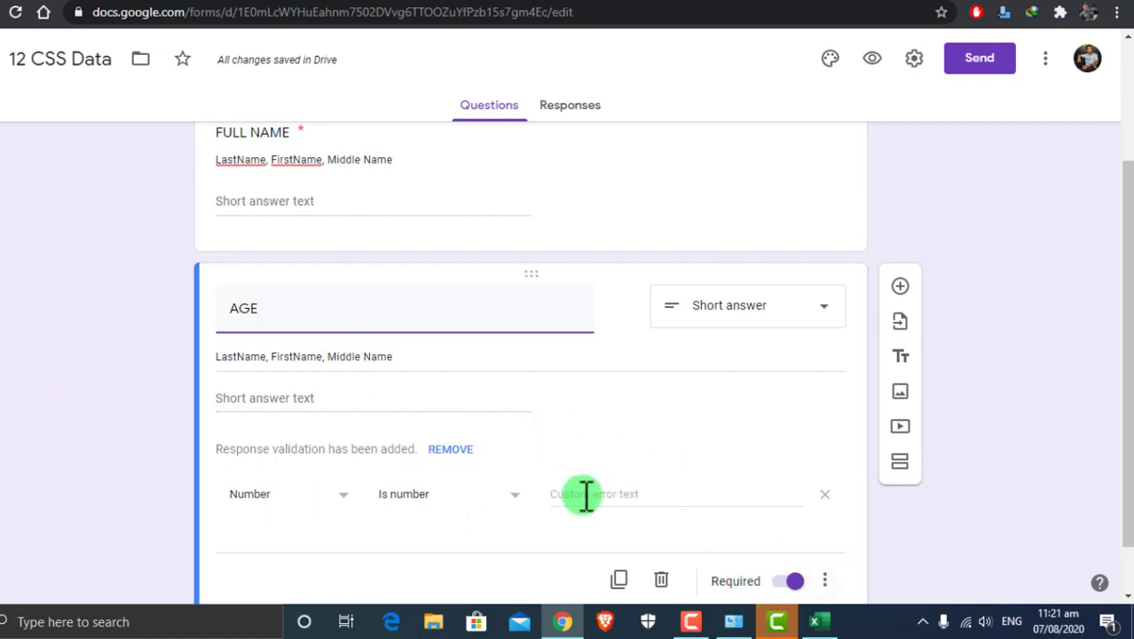
scroll(337, 293, down, 1)
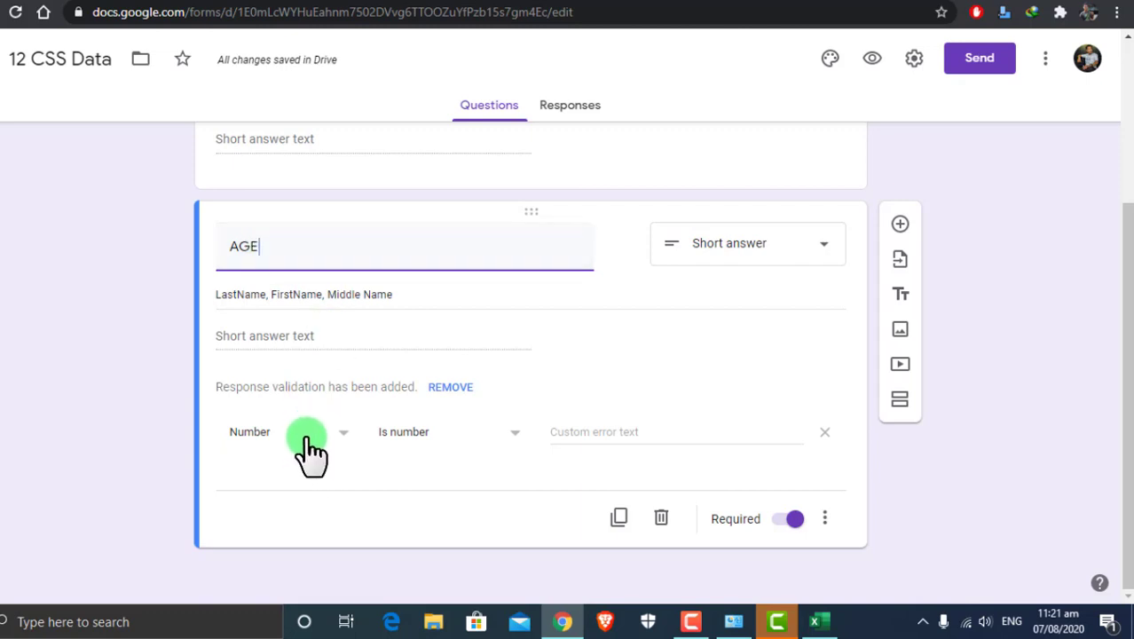
- Remove the description carried over from the name question from the AGE question
triple_click(392, 296)
click(825, 521)
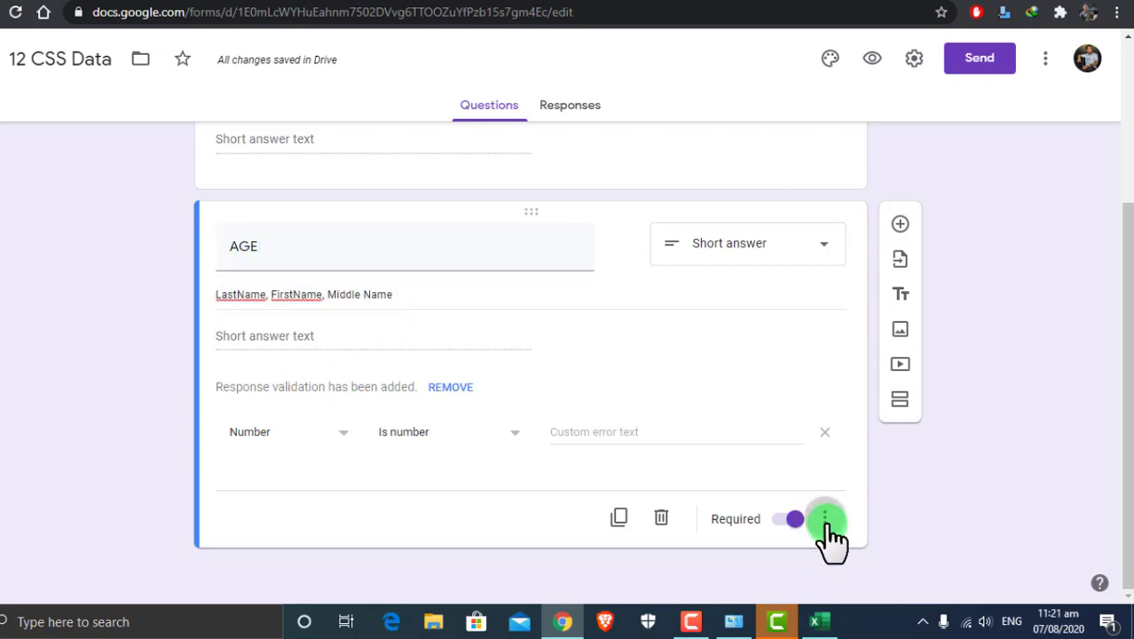
click(832, 521)
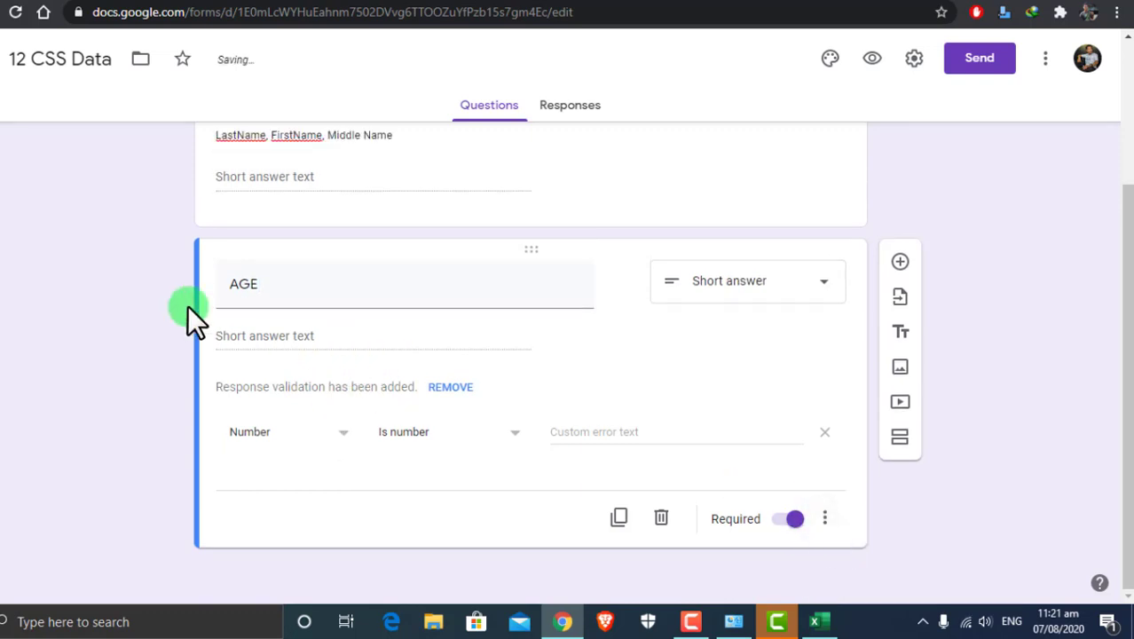
click(831, 524)
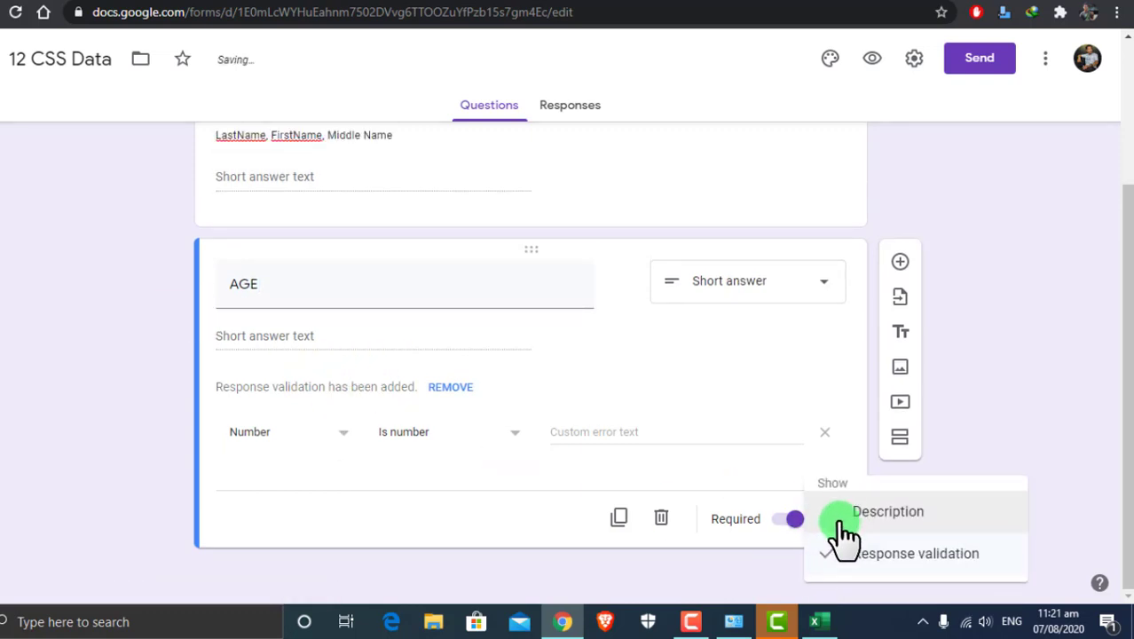
click(999, 344)
click(244, 288)
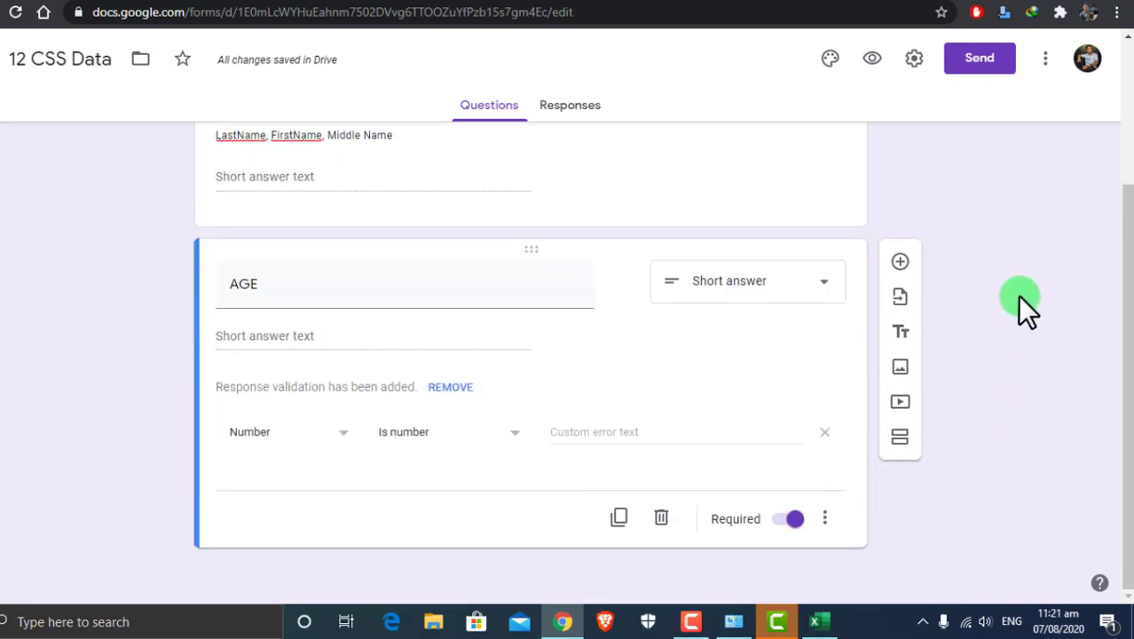
- Add a multiple-choice question titled "Gender" below the AGE question
click(900, 260)
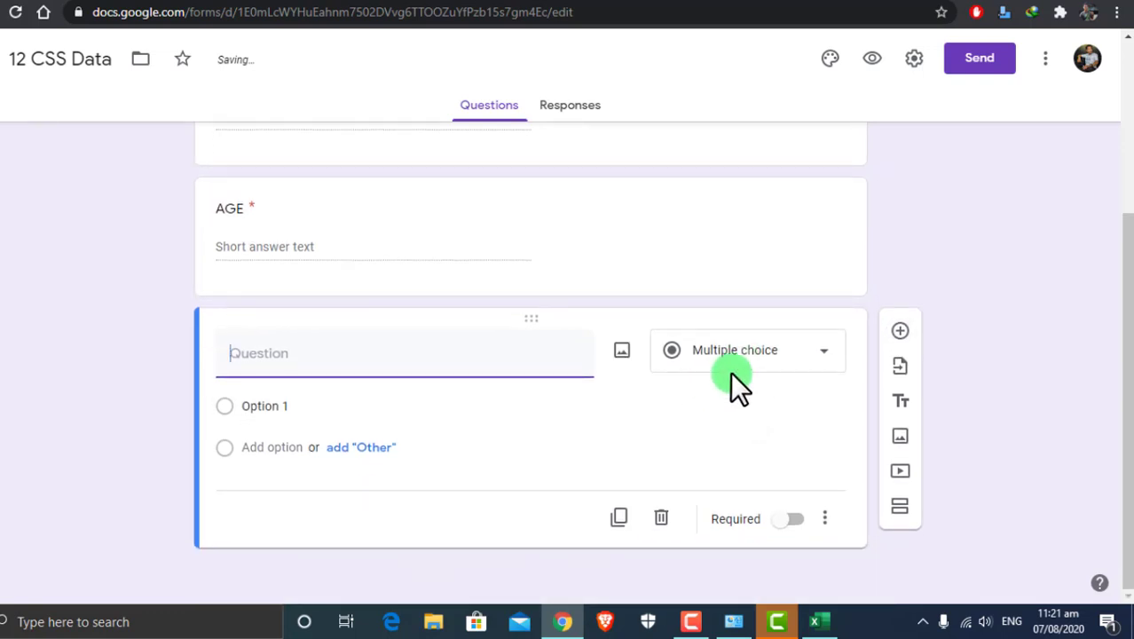
click(820, 372)
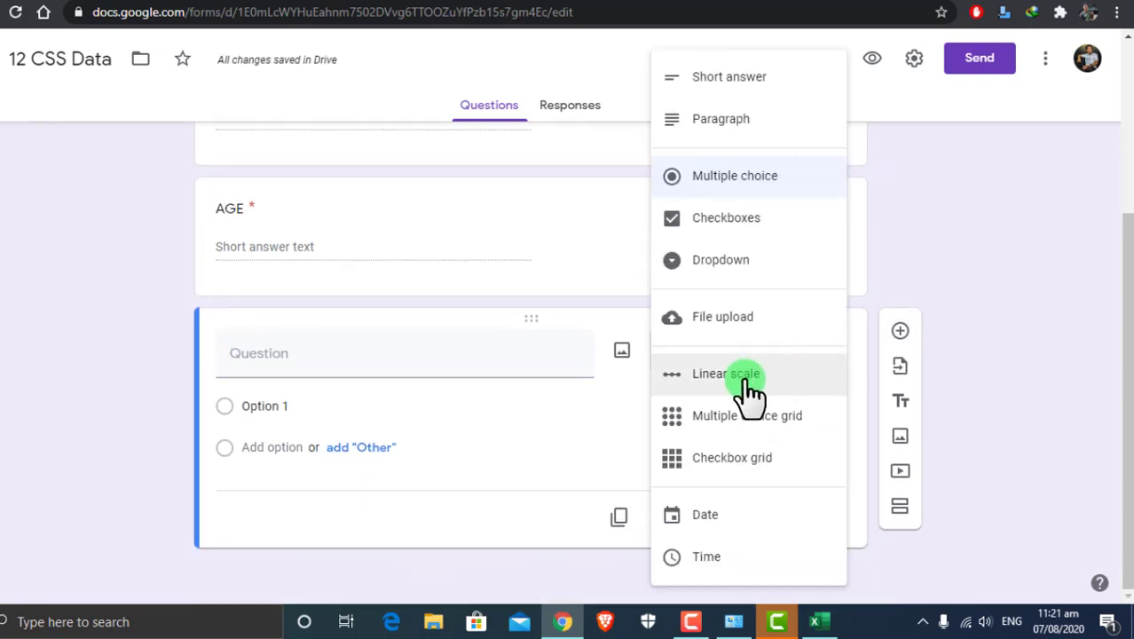
click(733, 182)
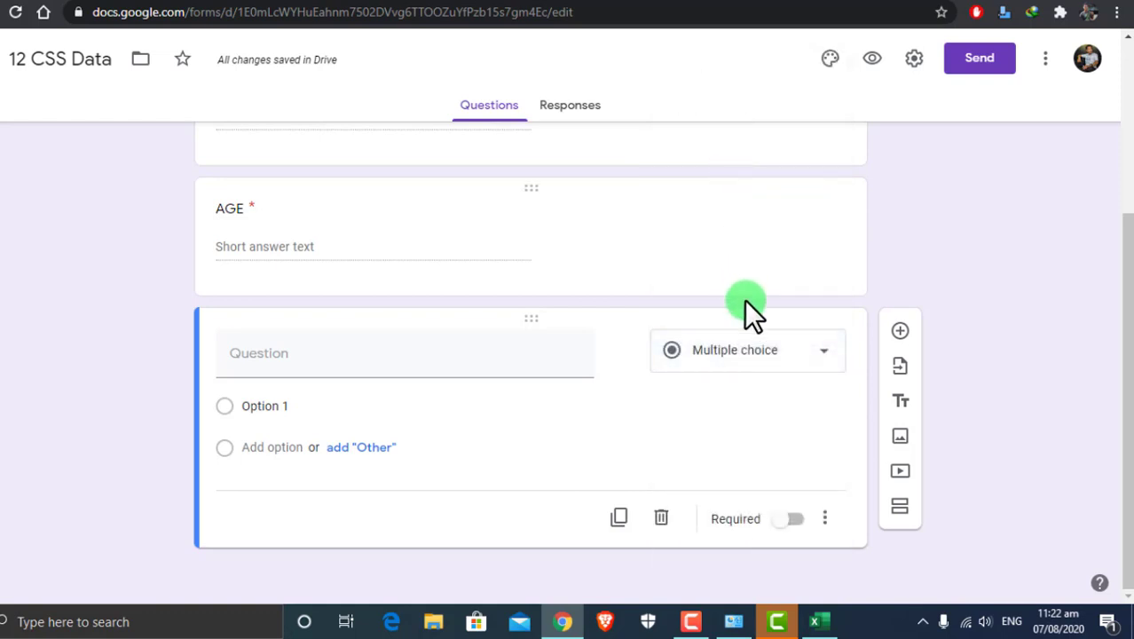
click(752, 369)
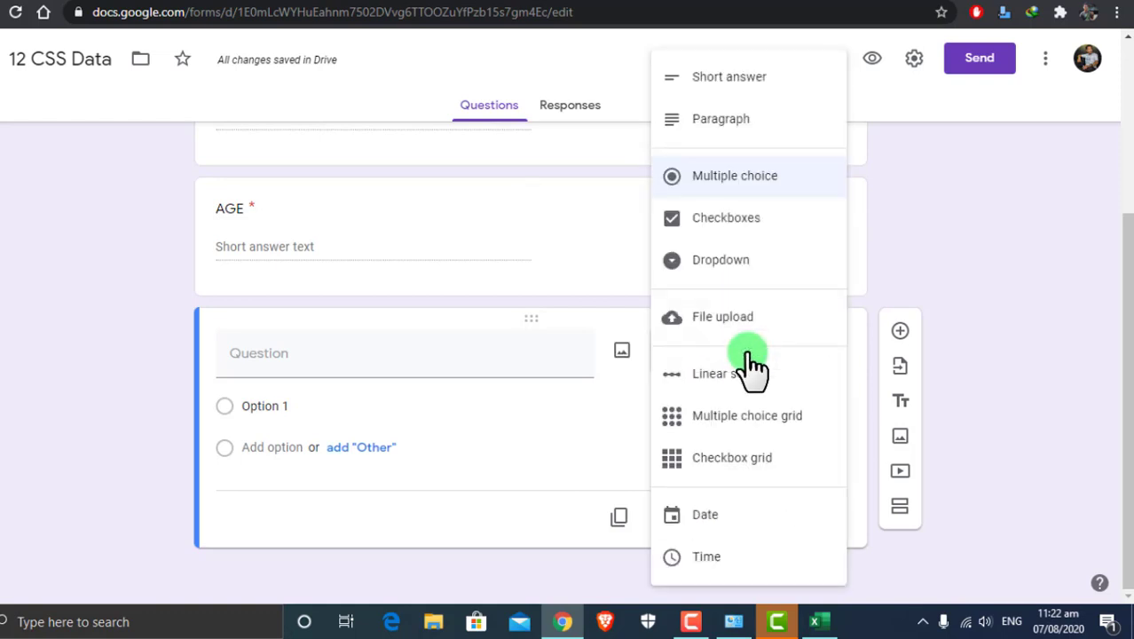
click(797, 181)
click(418, 451)
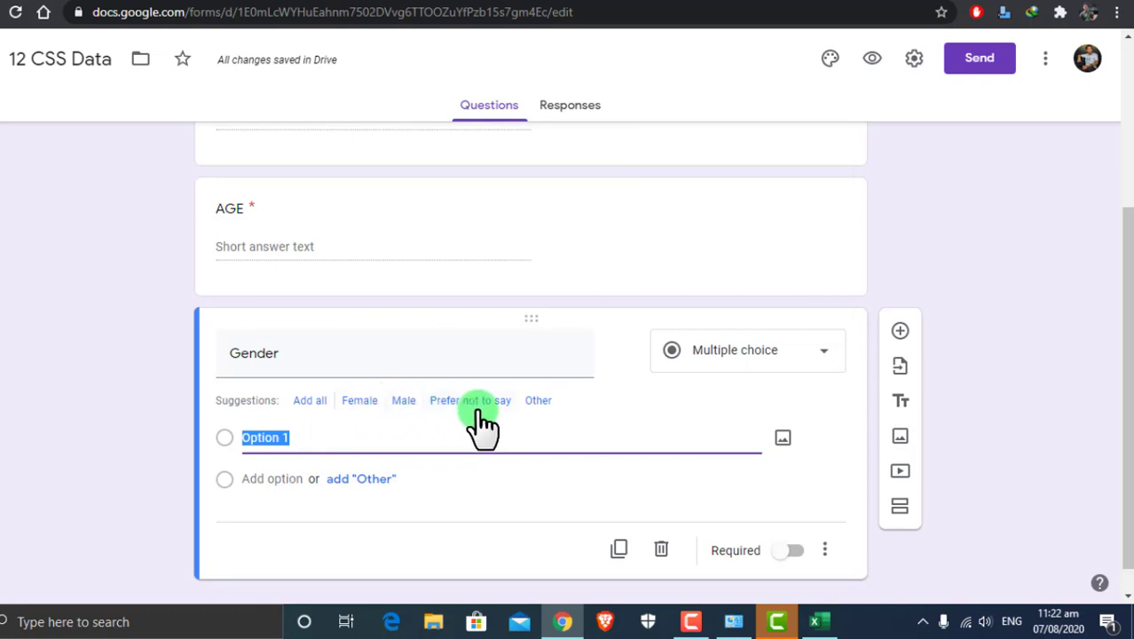
- Add all suggested answers to the Gender question: Female, Male, Prefer not to say and Other
click(310, 401)
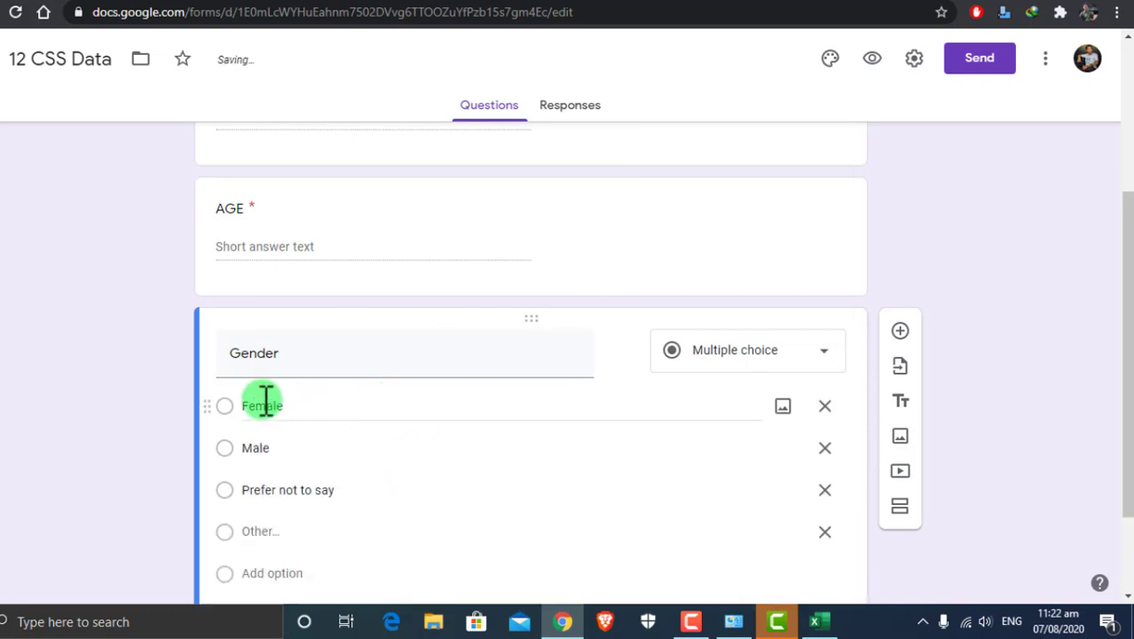
click(273, 529)
scroll(286, 513, down, 1)
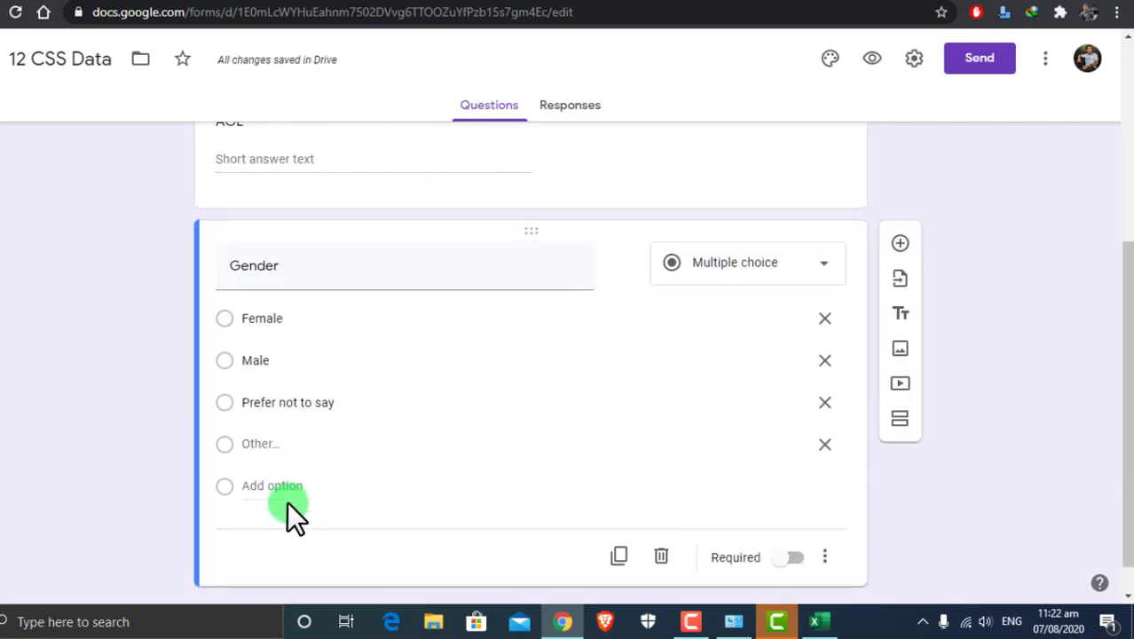
click(284, 322)
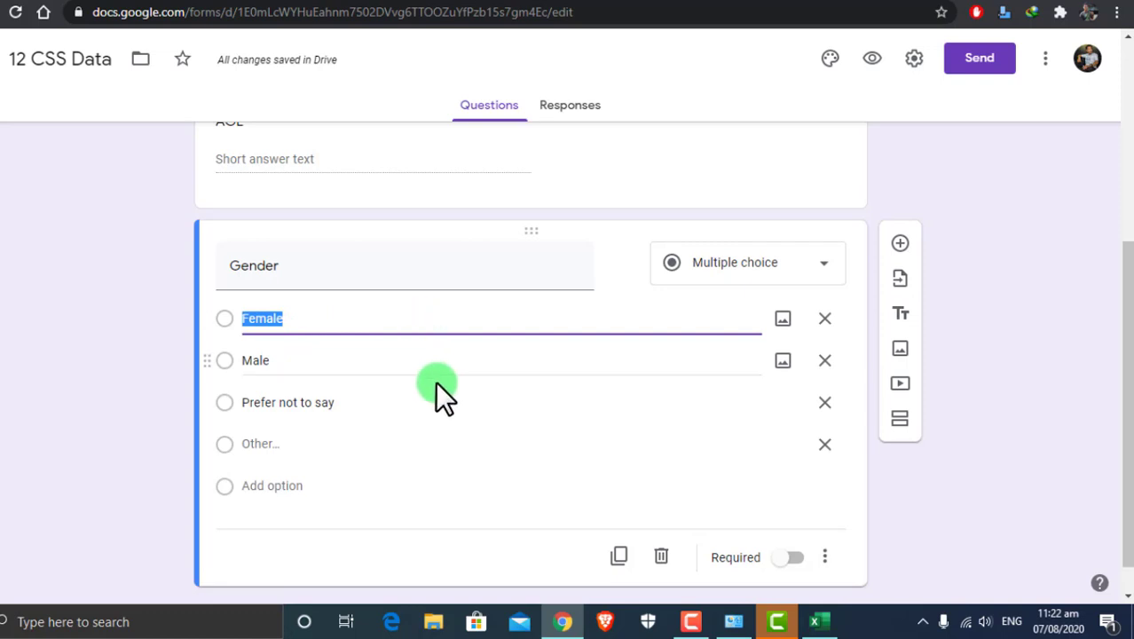
click(299, 353)
- Change the Gender question's type to Dropdown and check its options
scroll(532, 359, up, 1)
click(779, 365)
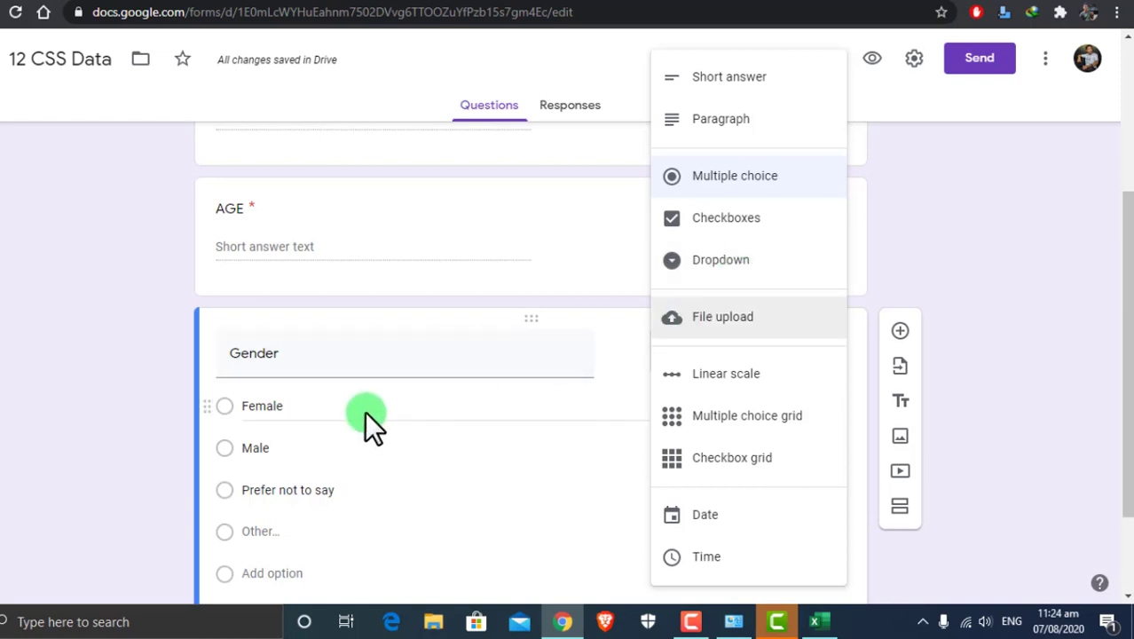
scroll(399, 435, down, 1)
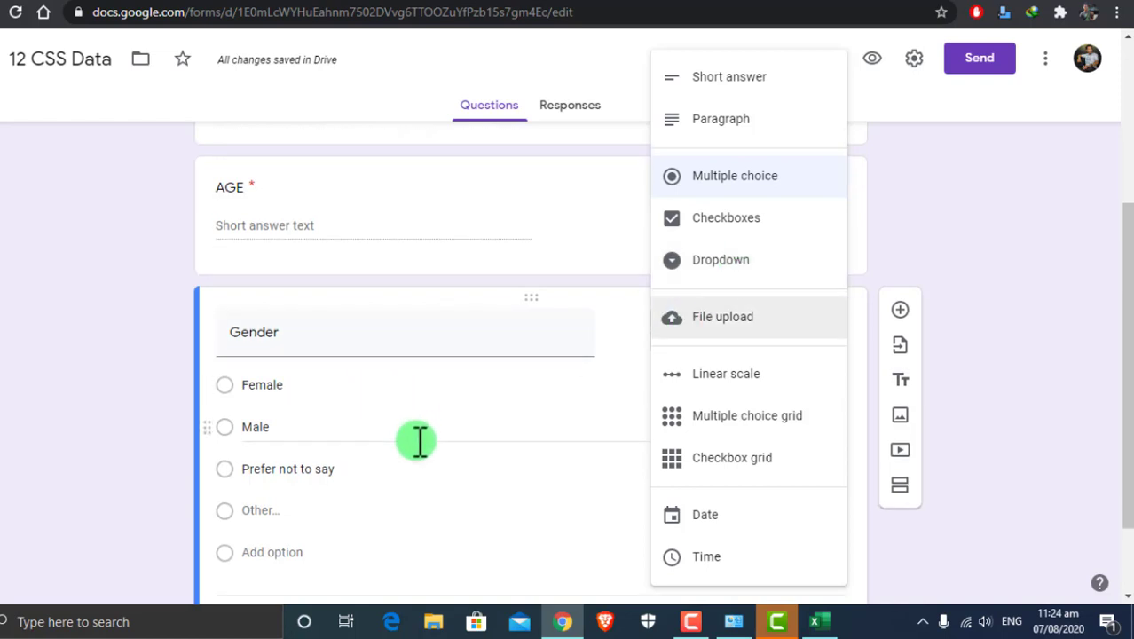
click(750, 262)
scroll(435, 377, up, 2)
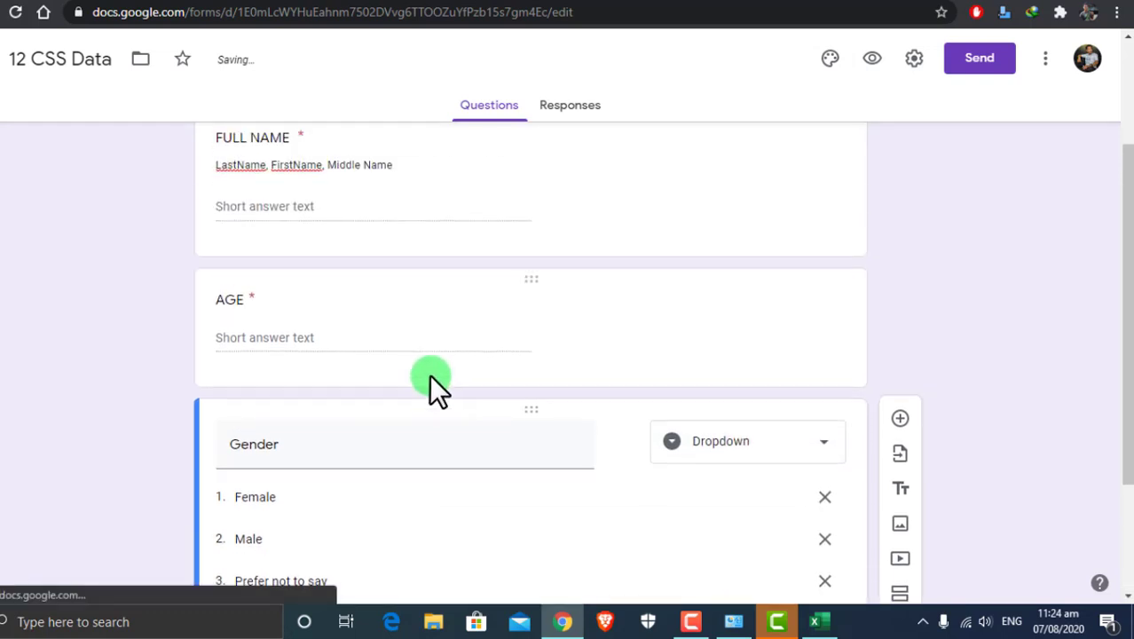
scroll(428, 374, down, 2)
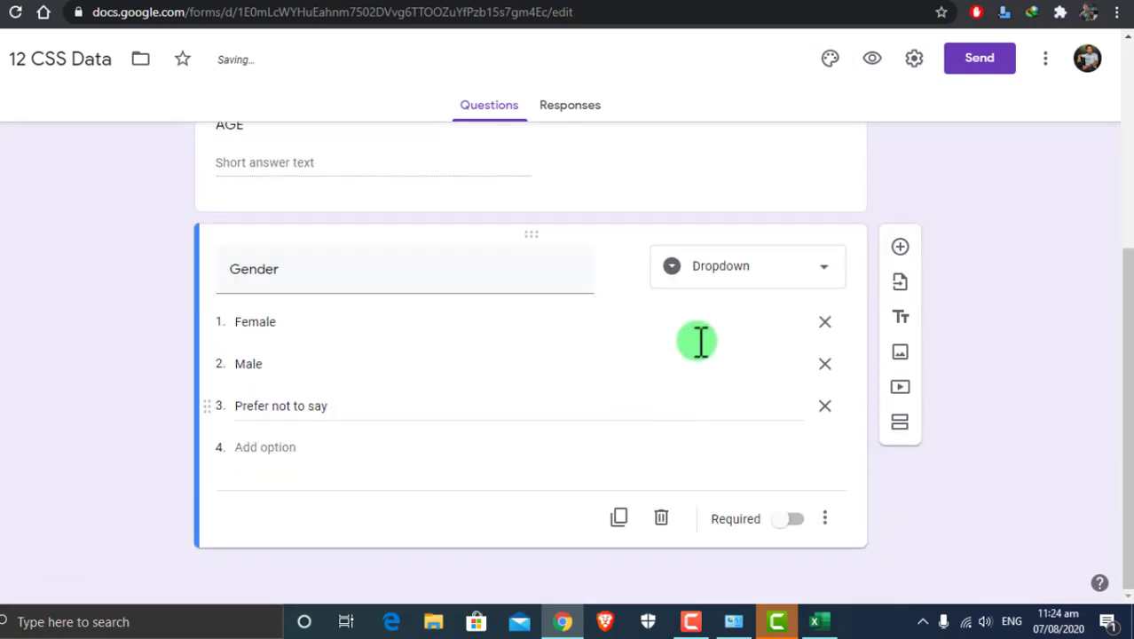
click(803, 268)
click(1016, 262)
- Duplicate the Gender dropdown question and retitle the original "Gender(dropdown)"
click(281, 330)
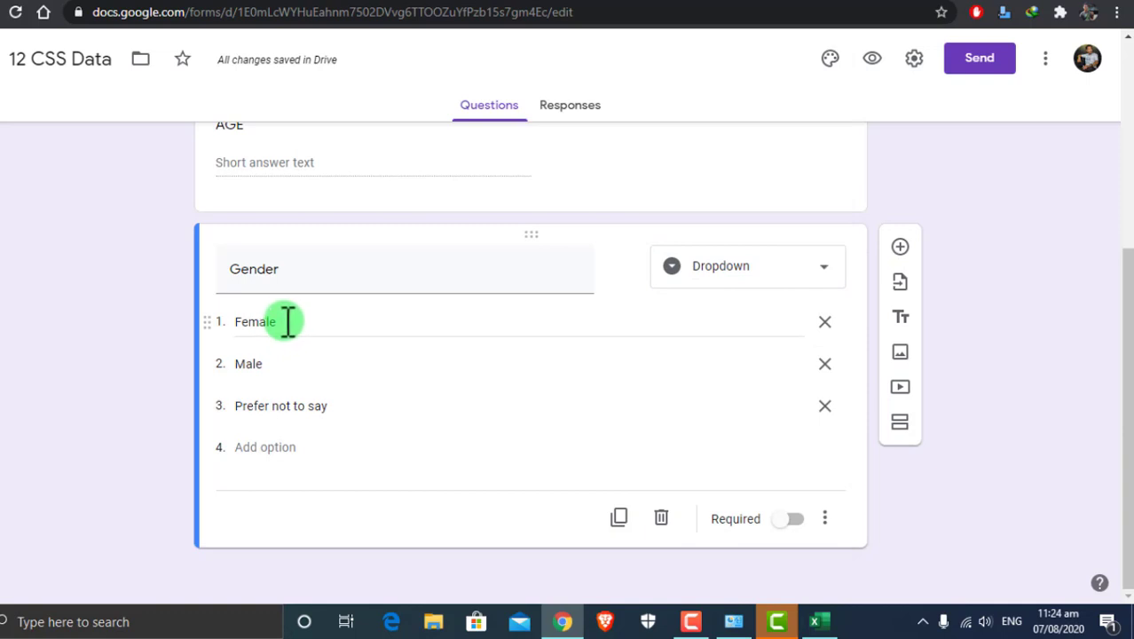
double_click(284, 323)
double_click(278, 363)
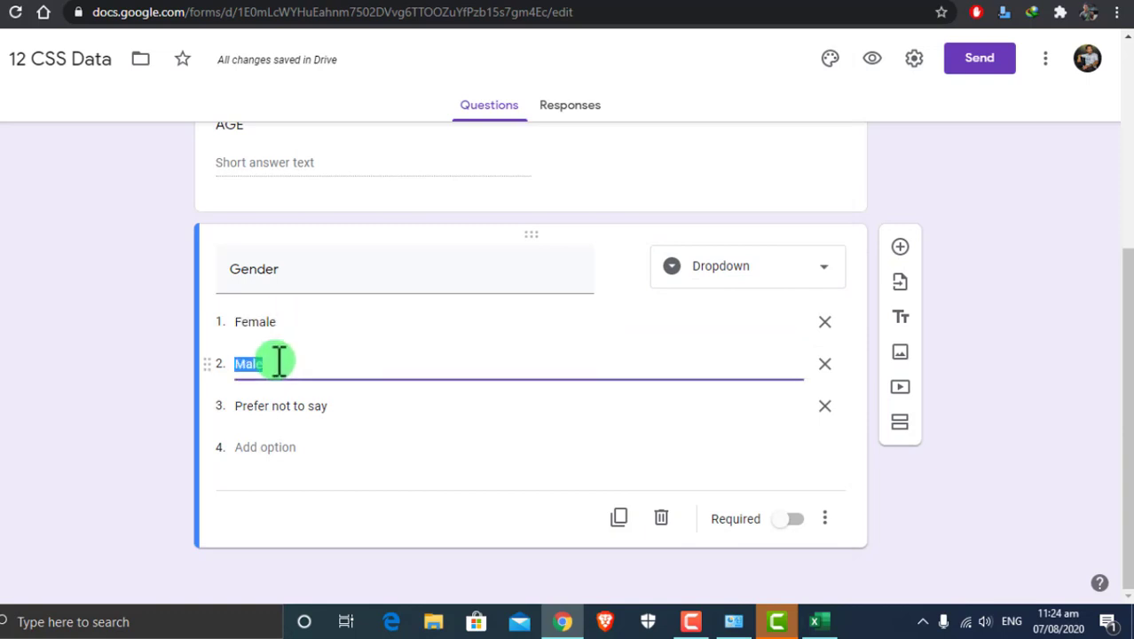
triple_click(322, 407)
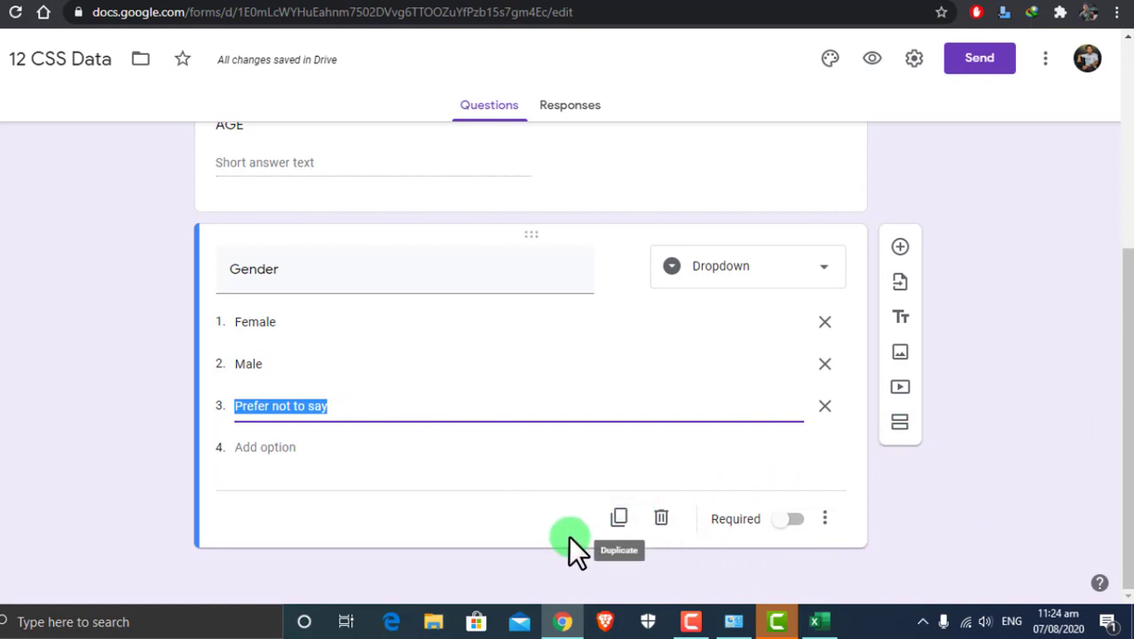
click(618, 518)
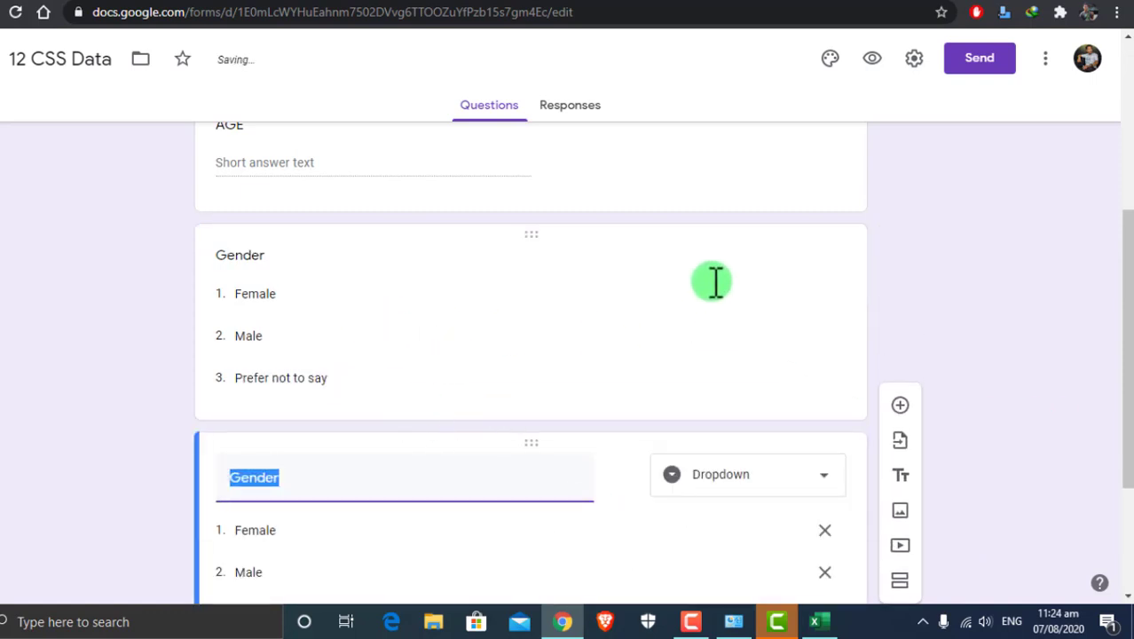
scroll(699, 383, down, 1)
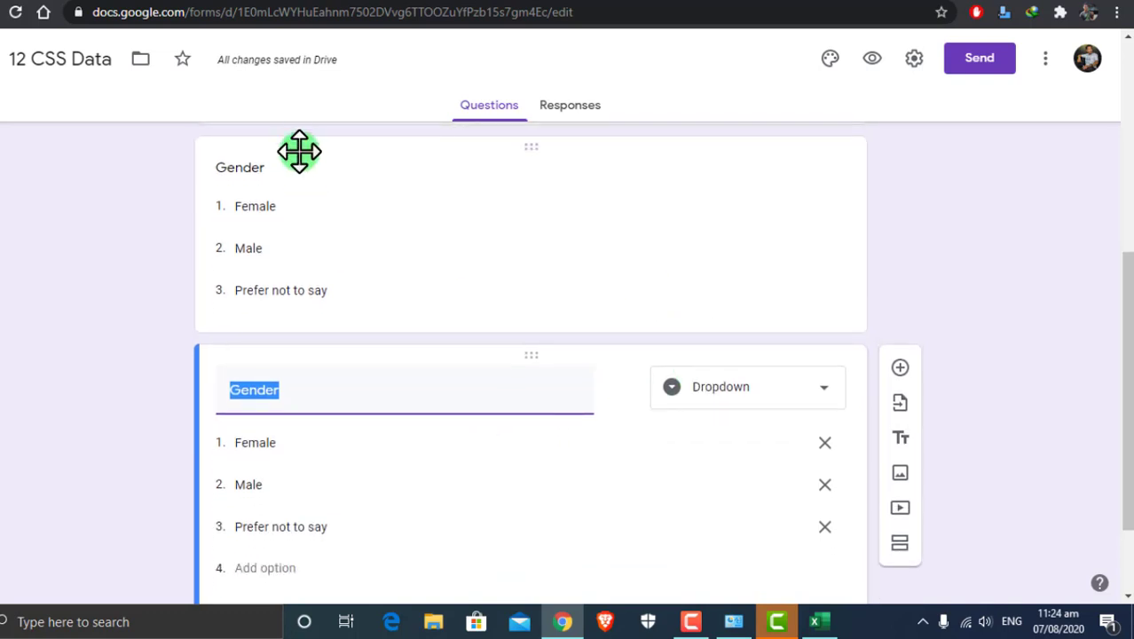
click(281, 184)
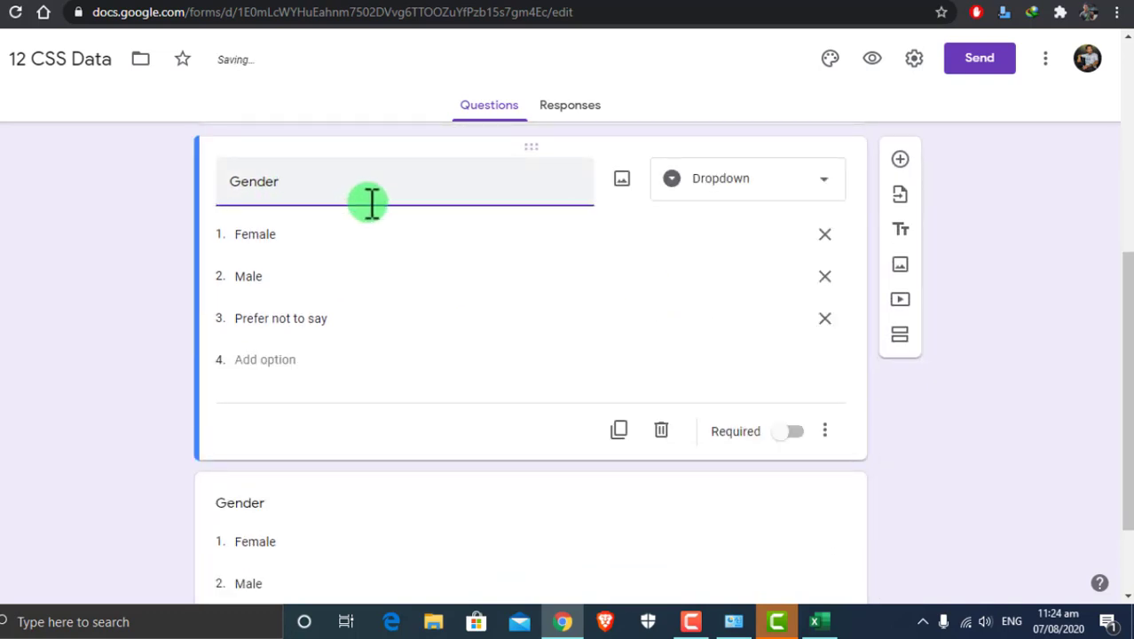
text((dropdown))
- Retitle the duplicated Gender question "Gender(Multiple Choice)" and set its type to Multiple choice
click(301, 501)
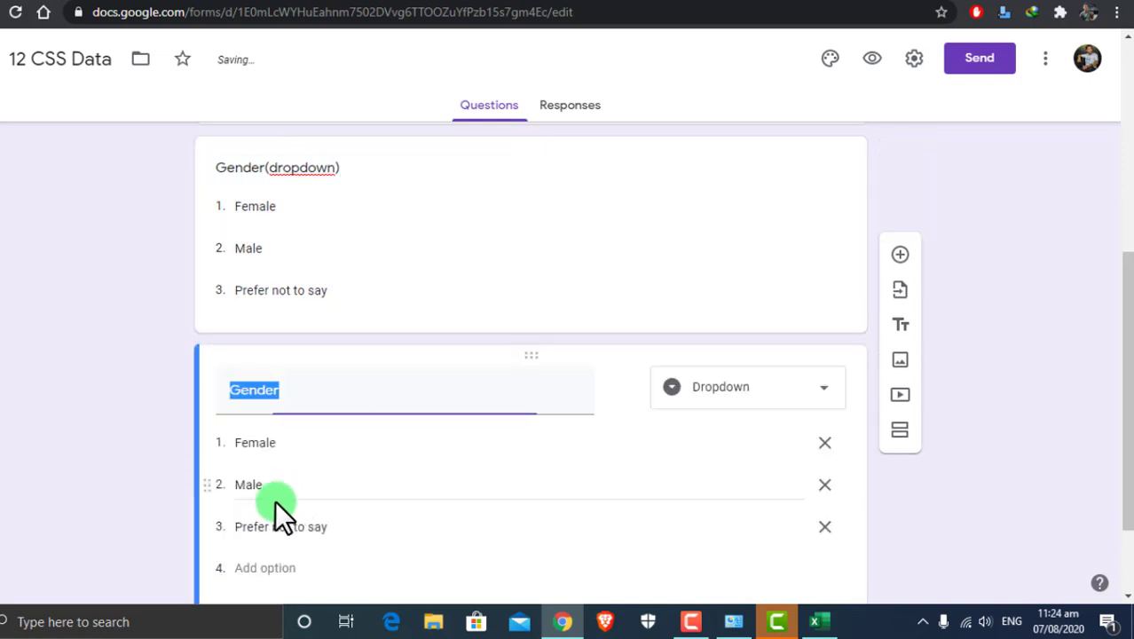
click(295, 397)
text((Multiple Choice))
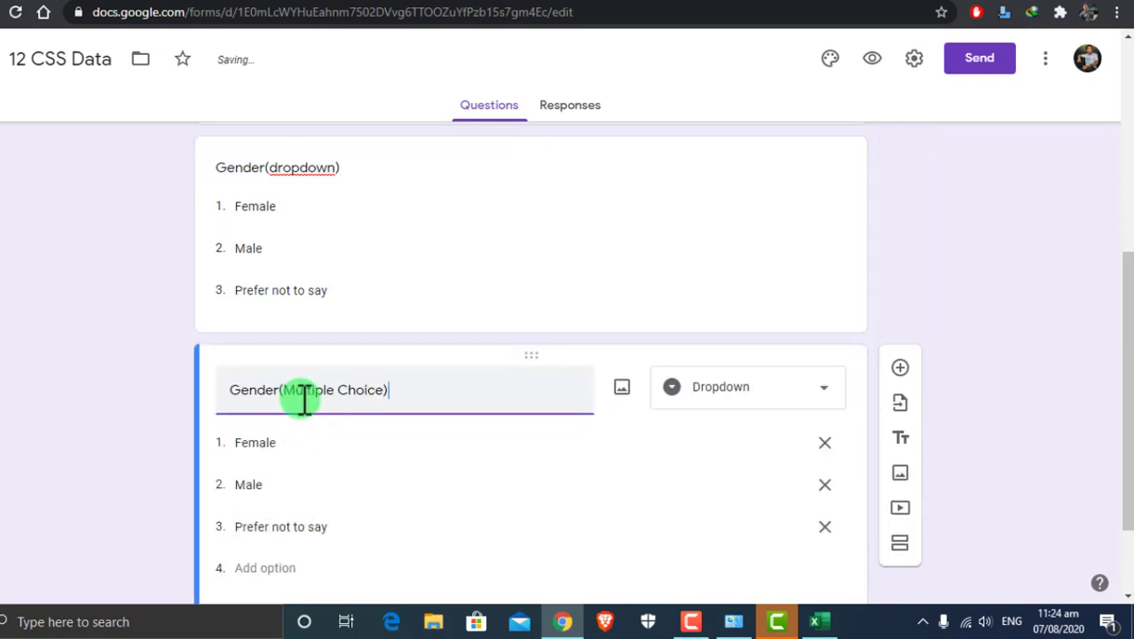
click(808, 404)
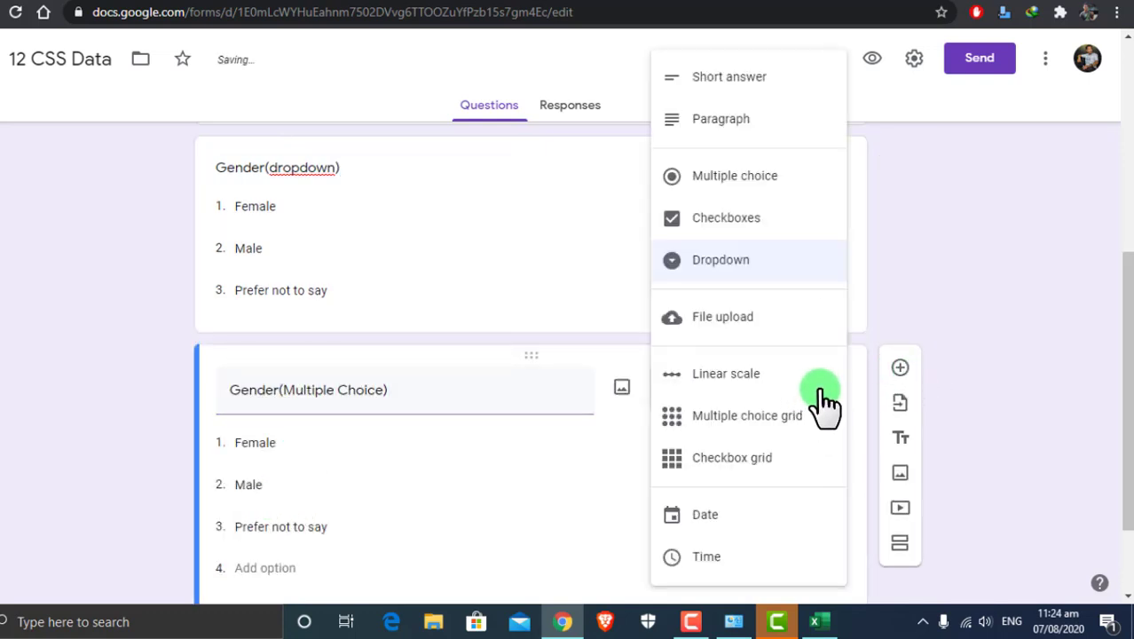
click(723, 177)
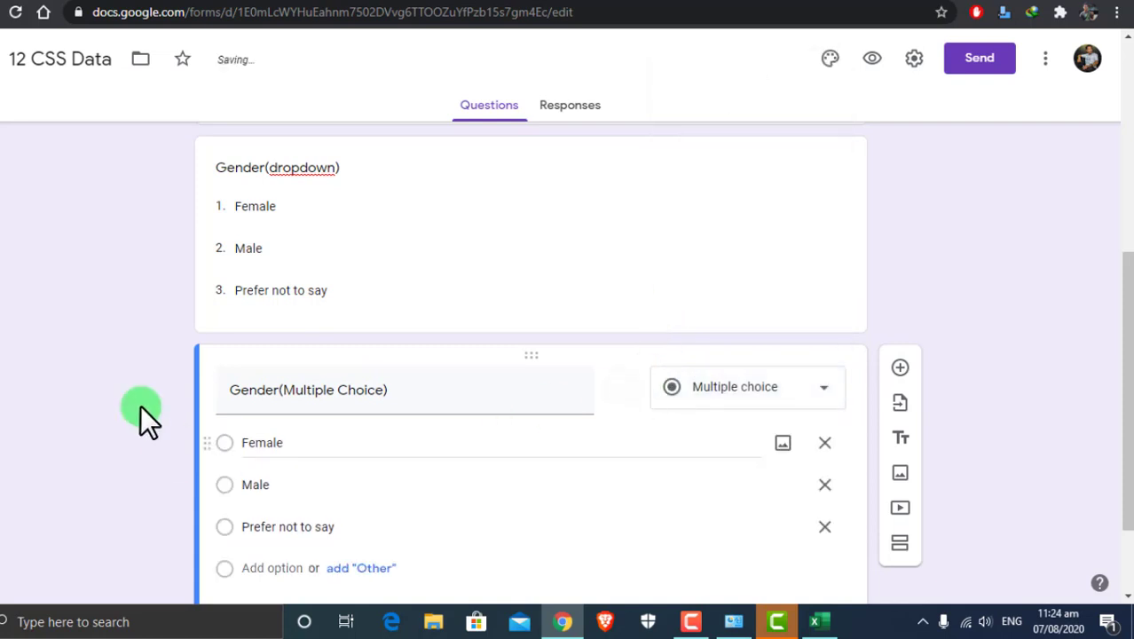
click(827, 352)
scroll(446, 261, up, 1)
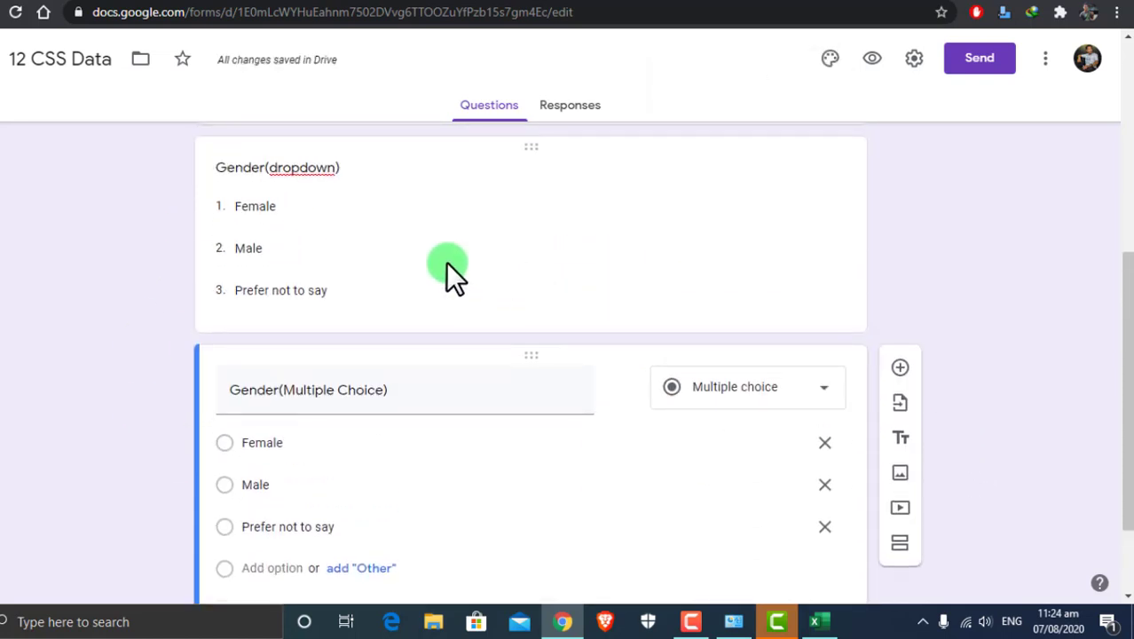
- Add a File upload question below the Gender questions, accept uploads to Drive, and title it "Photo"
scroll(374, 392, down, 1)
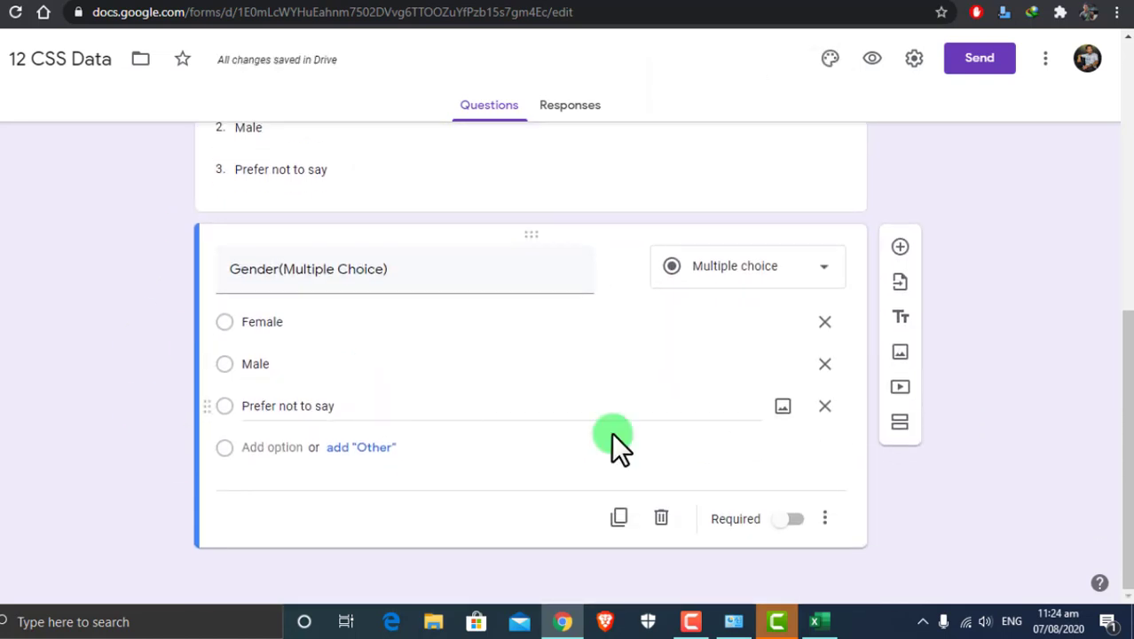
click(900, 258)
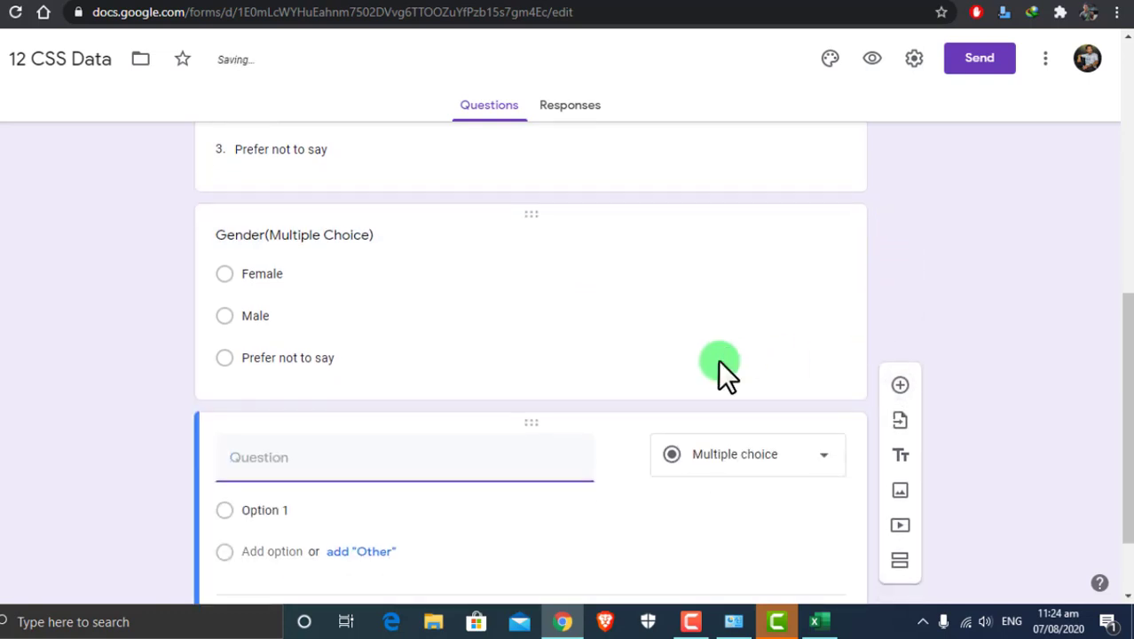
click(768, 355)
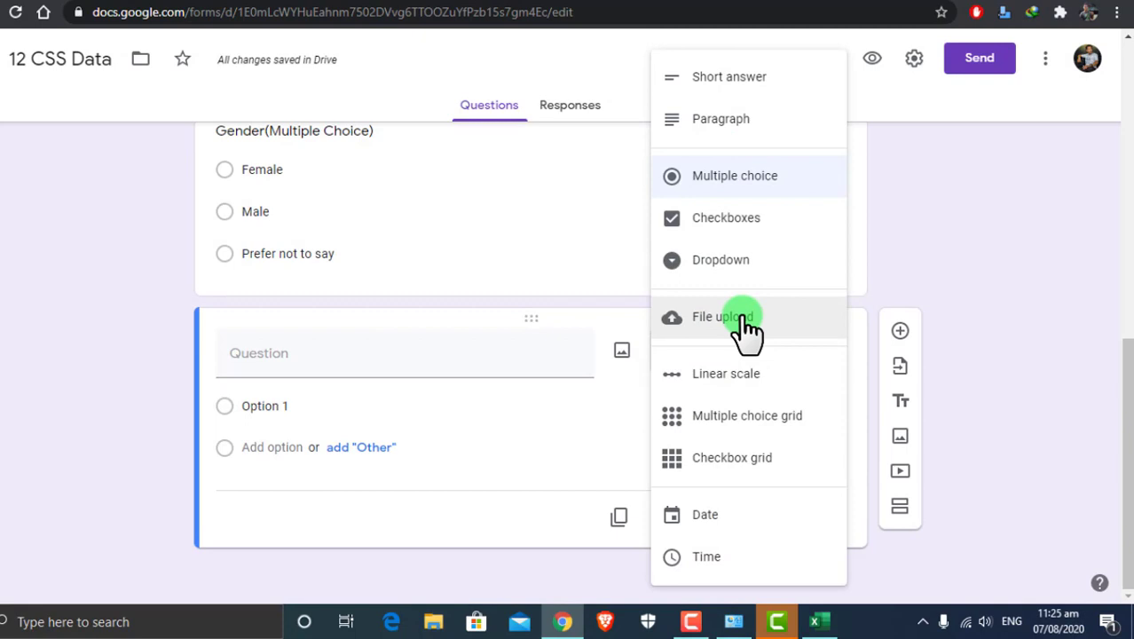
click(749, 319)
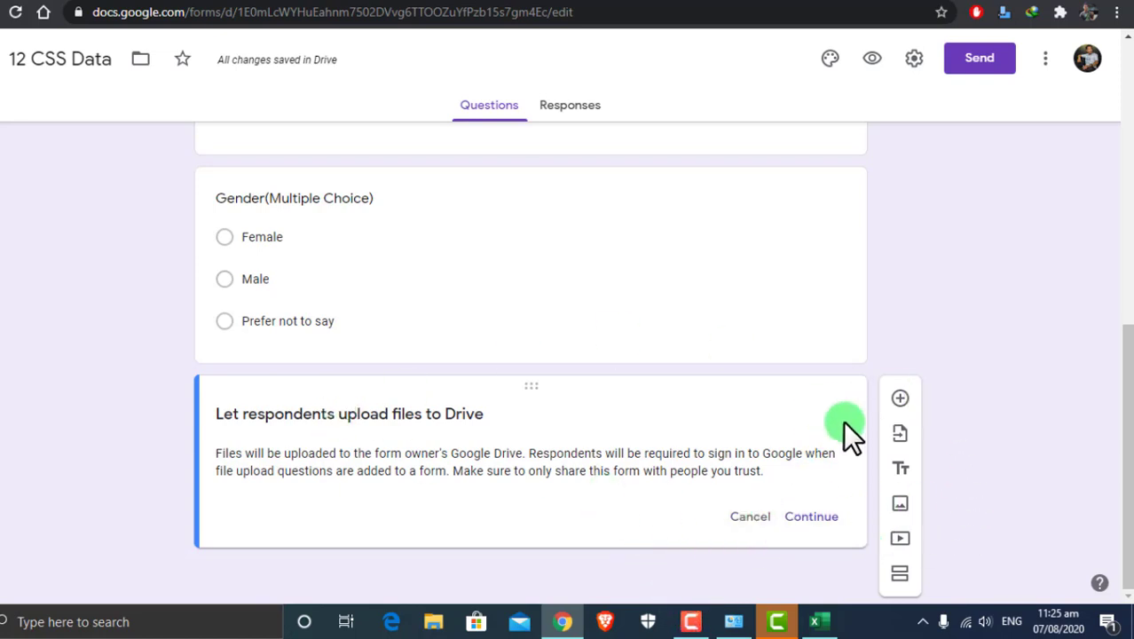
click(811, 518)
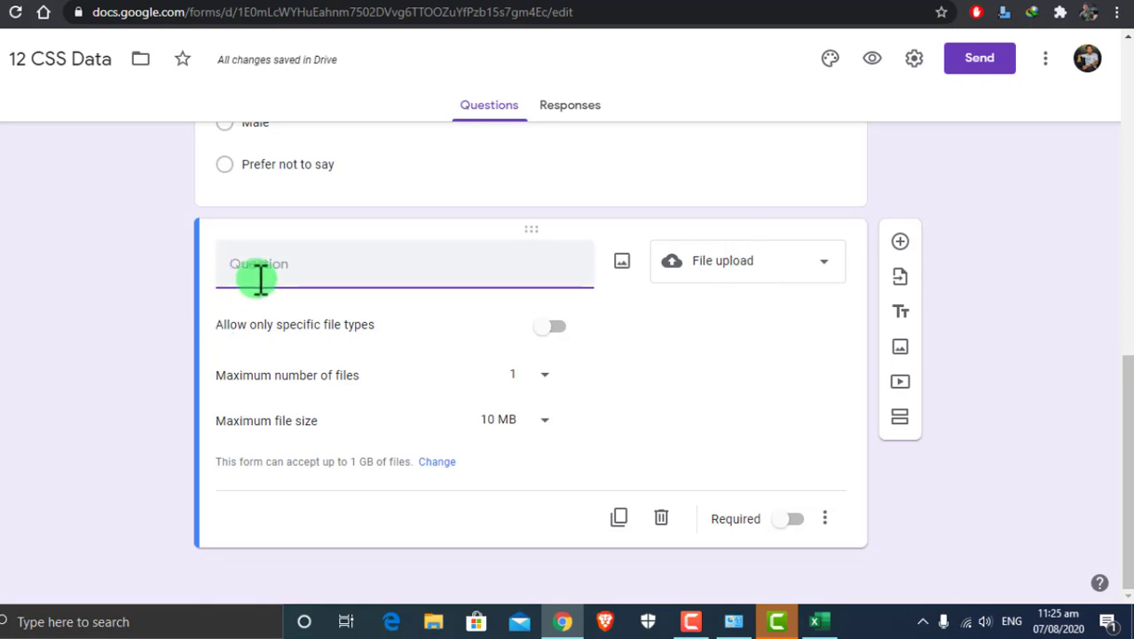
text(Photo)
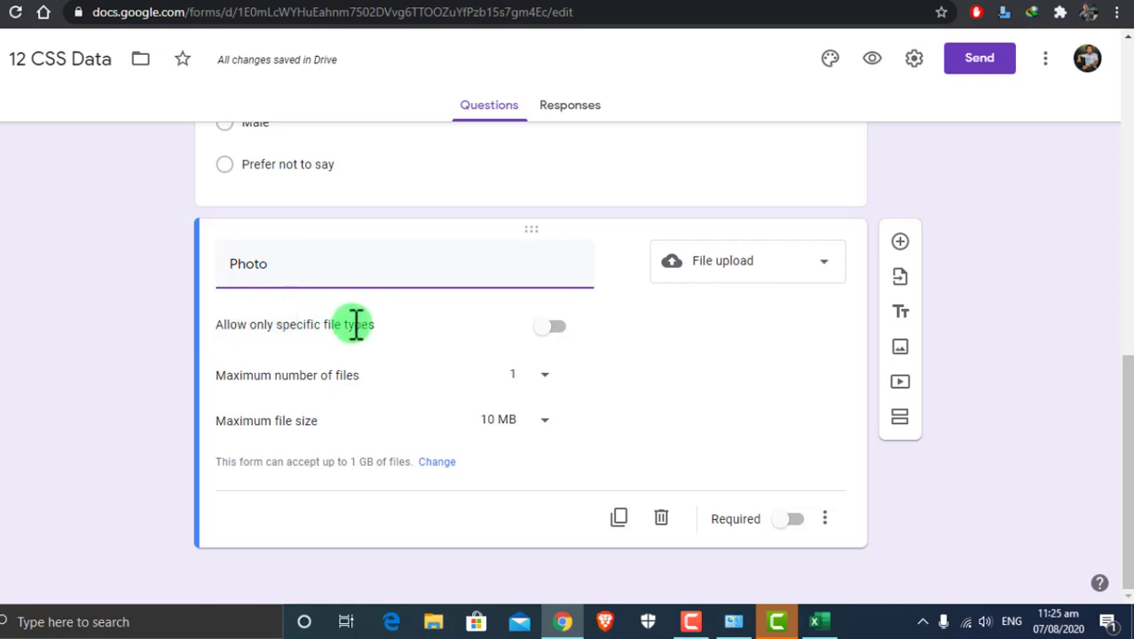
click(552, 330)
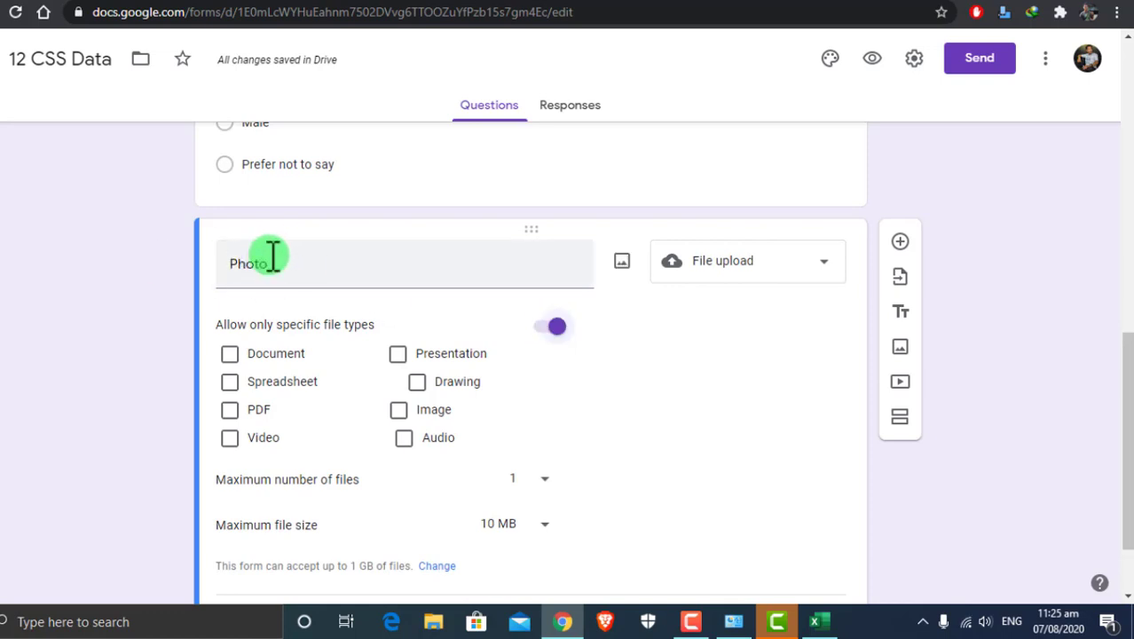
click(399, 416)
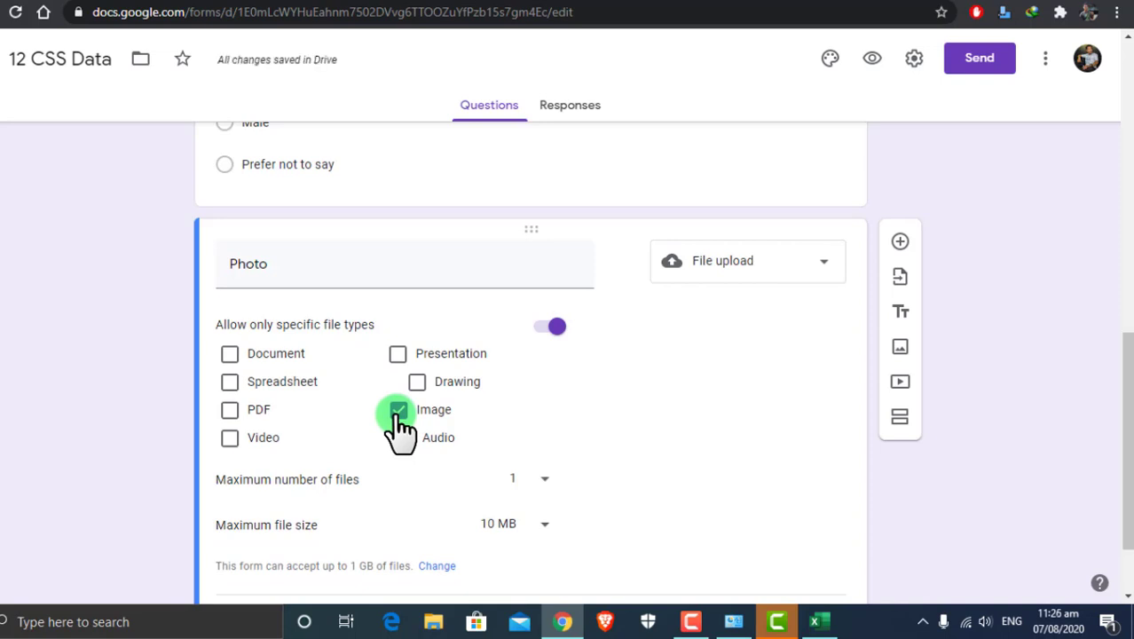
click(397, 413)
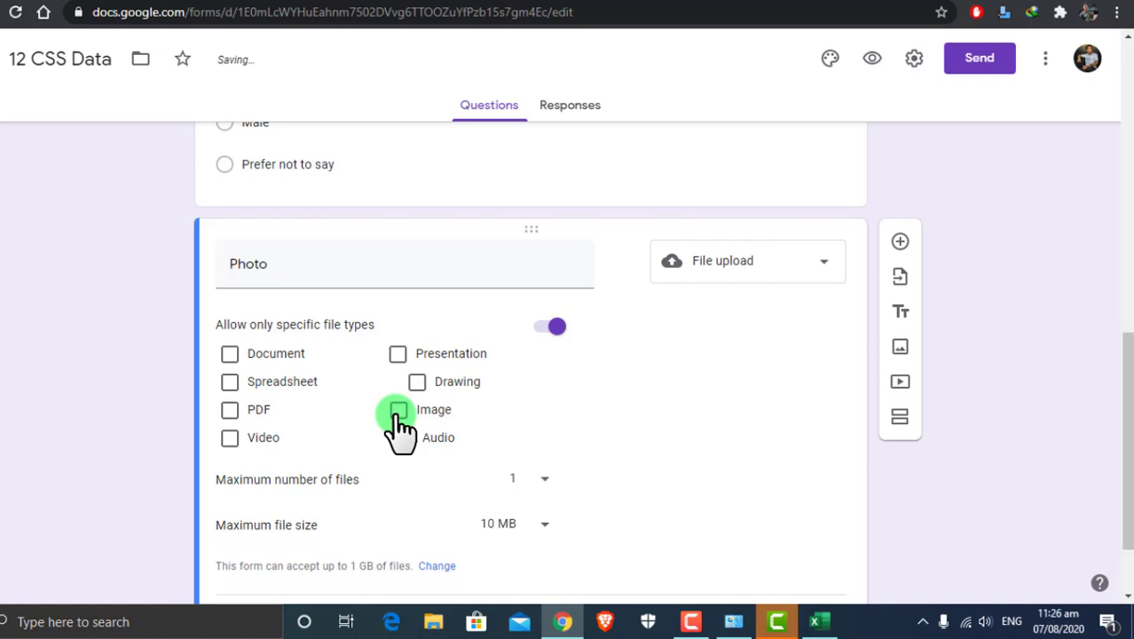
click(544, 328)
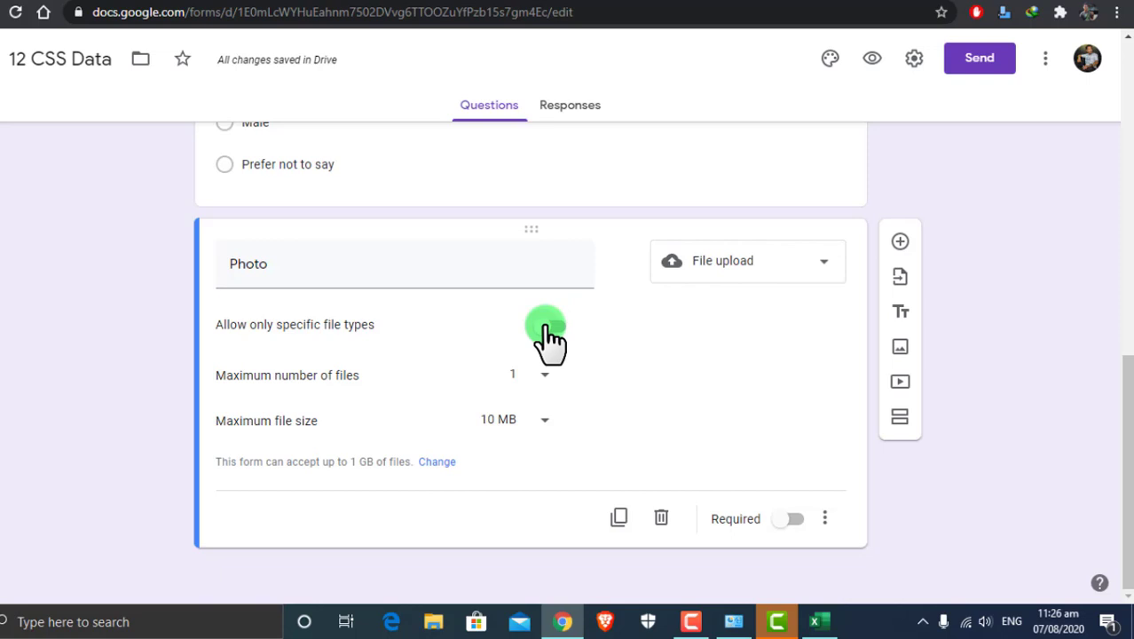
- Restrict the Photo question to Image files only and set its maximum file size to 100 MB
click(552, 329)
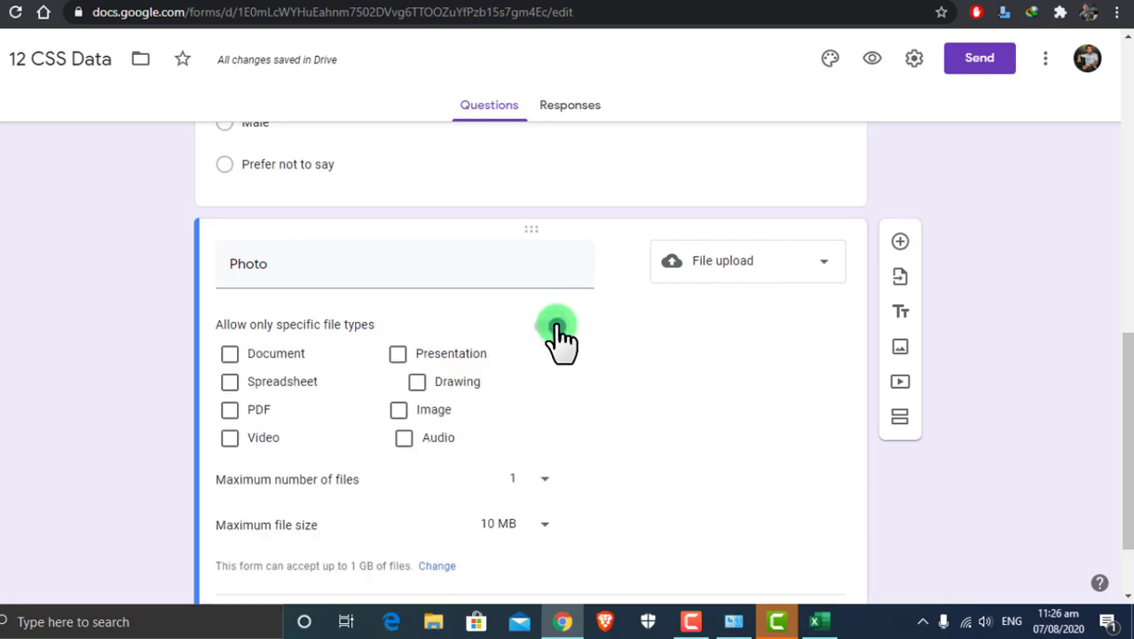
click(398, 411)
scroll(425, 408, down, 1)
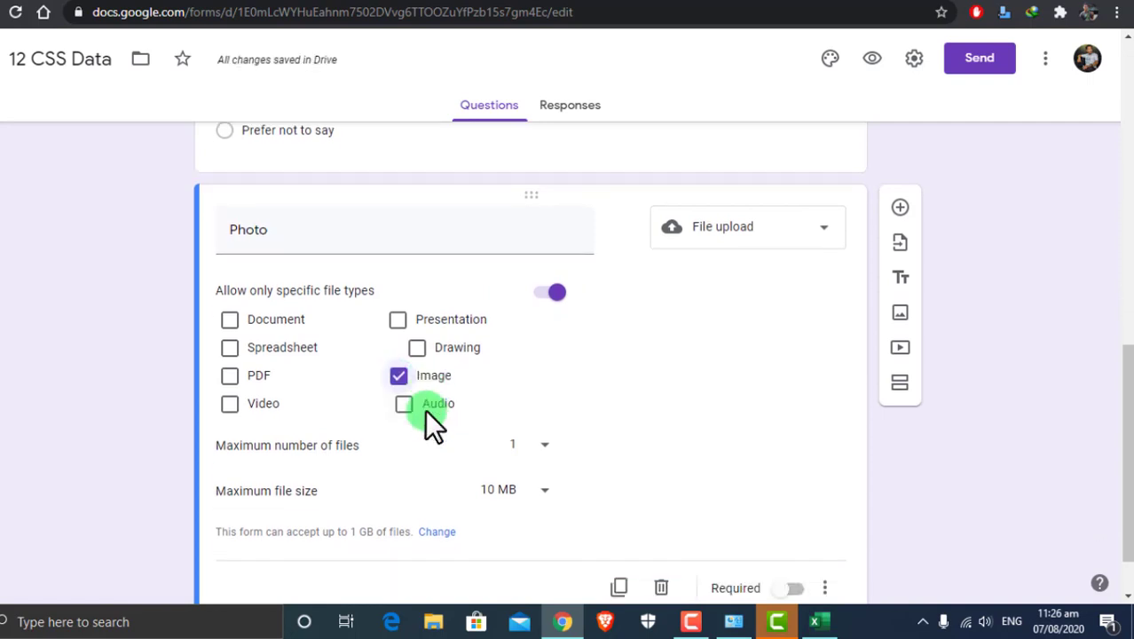
click(434, 306)
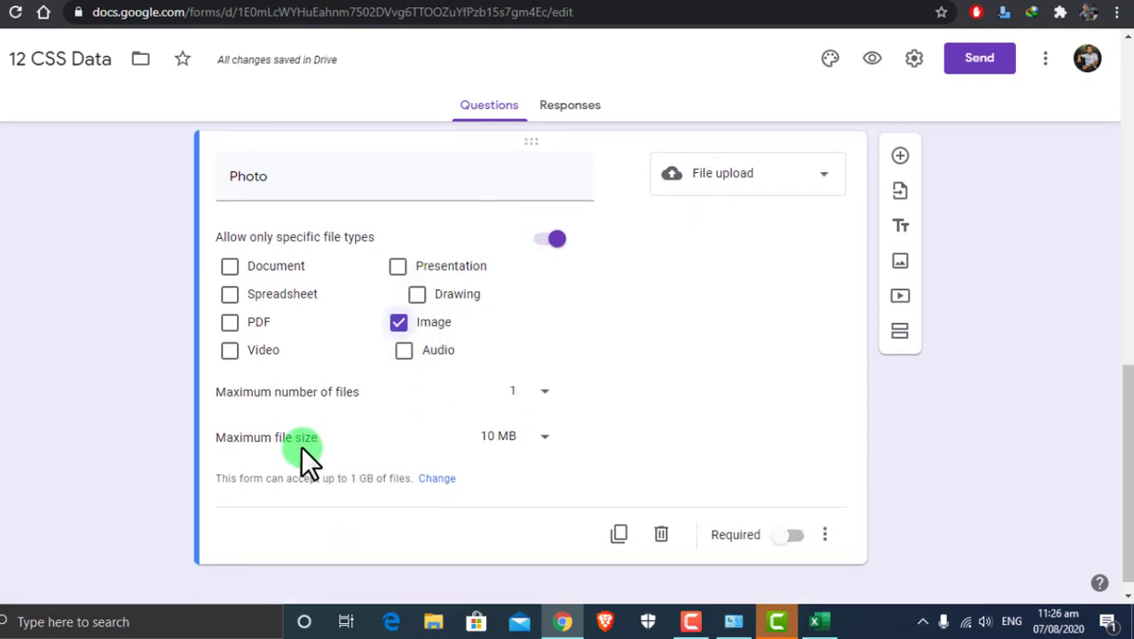
click(510, 442)
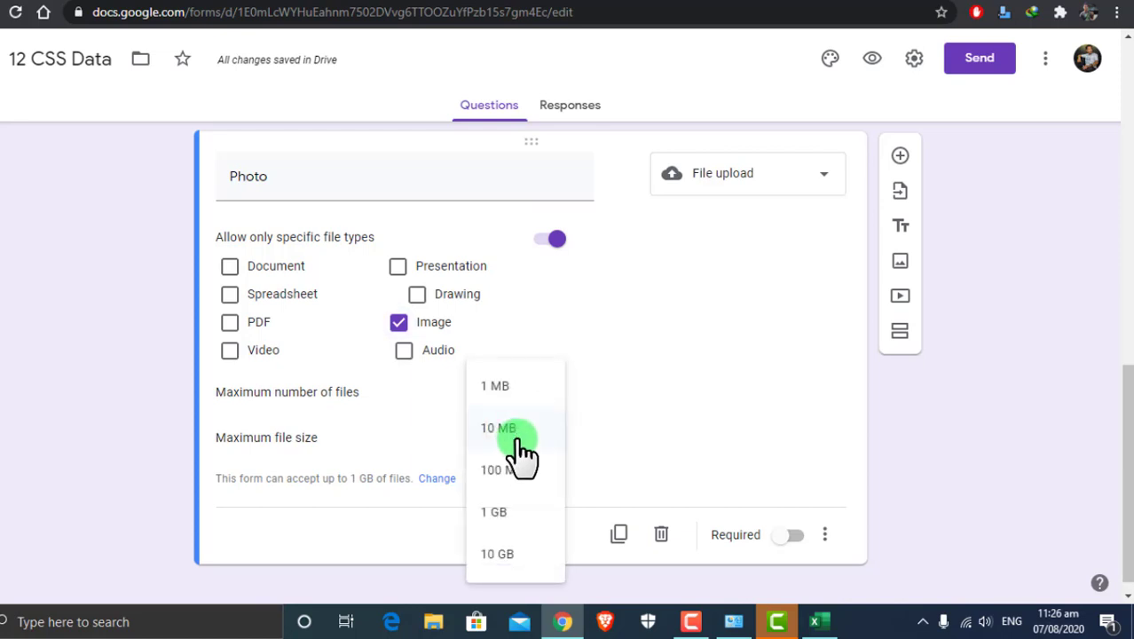
click(515, 483)
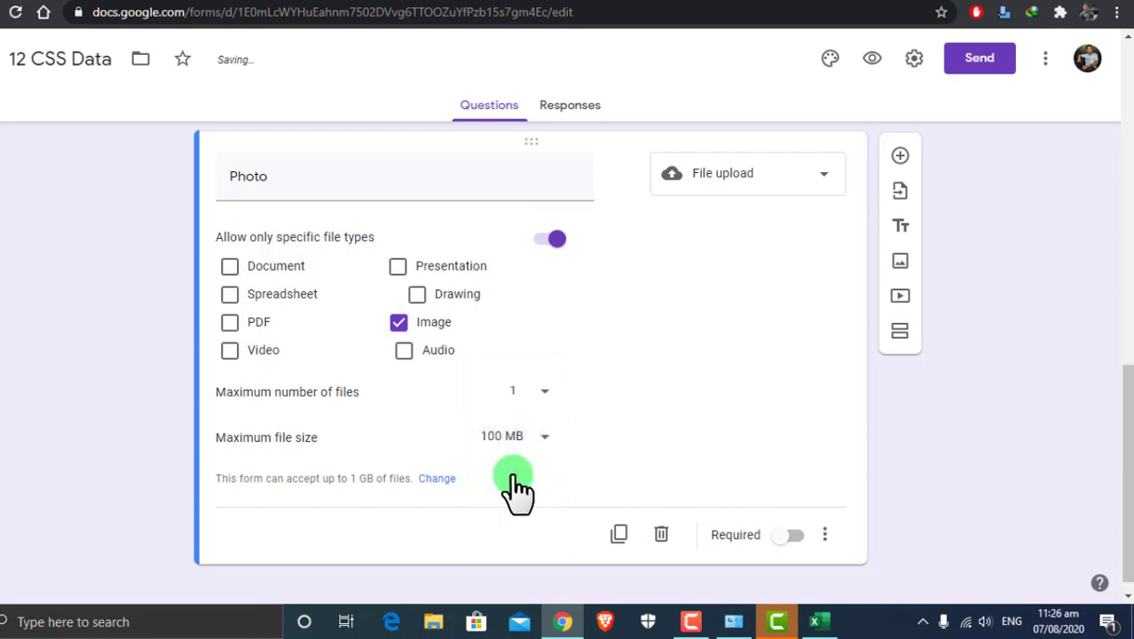
- Add a new question below Photo and set its type to Linear scale
click(901, 156)
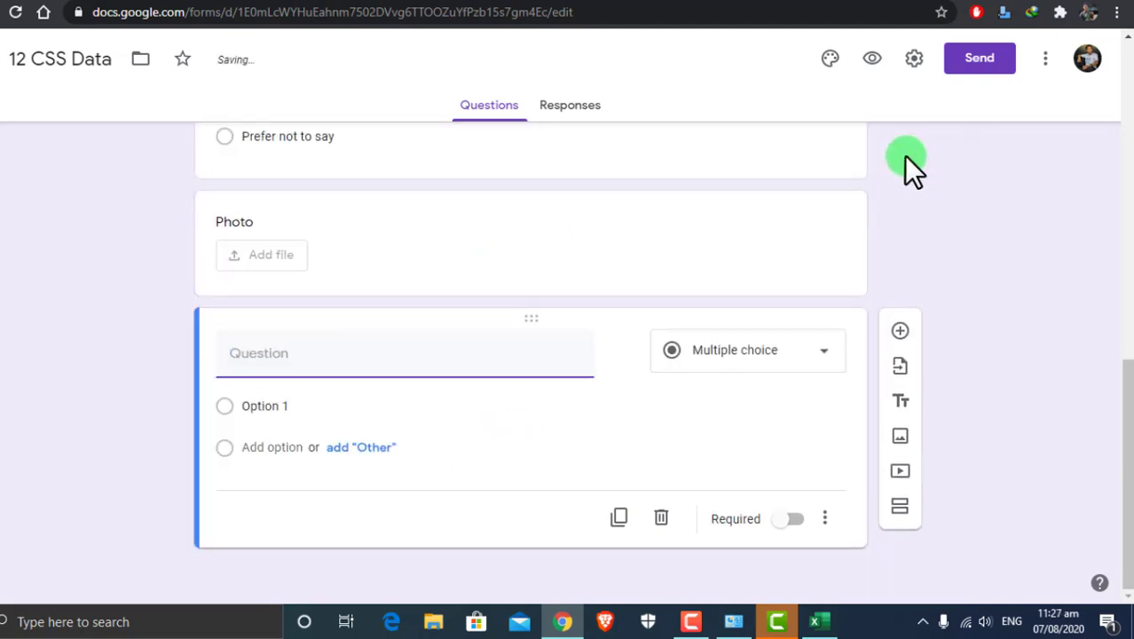
click(809, 356)
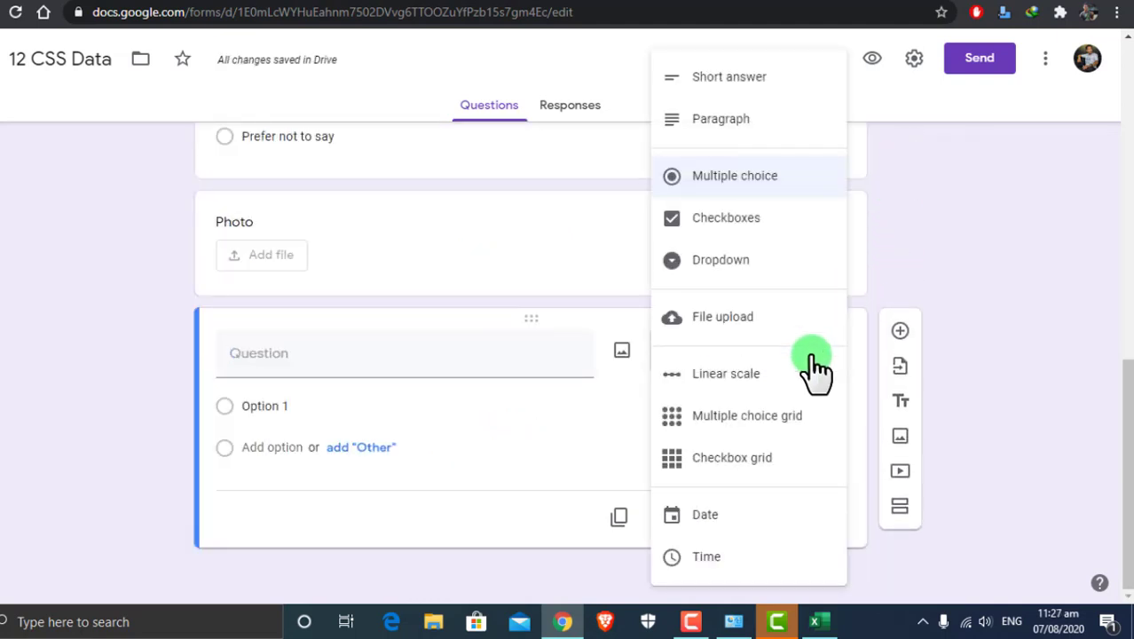
click(739, 374)
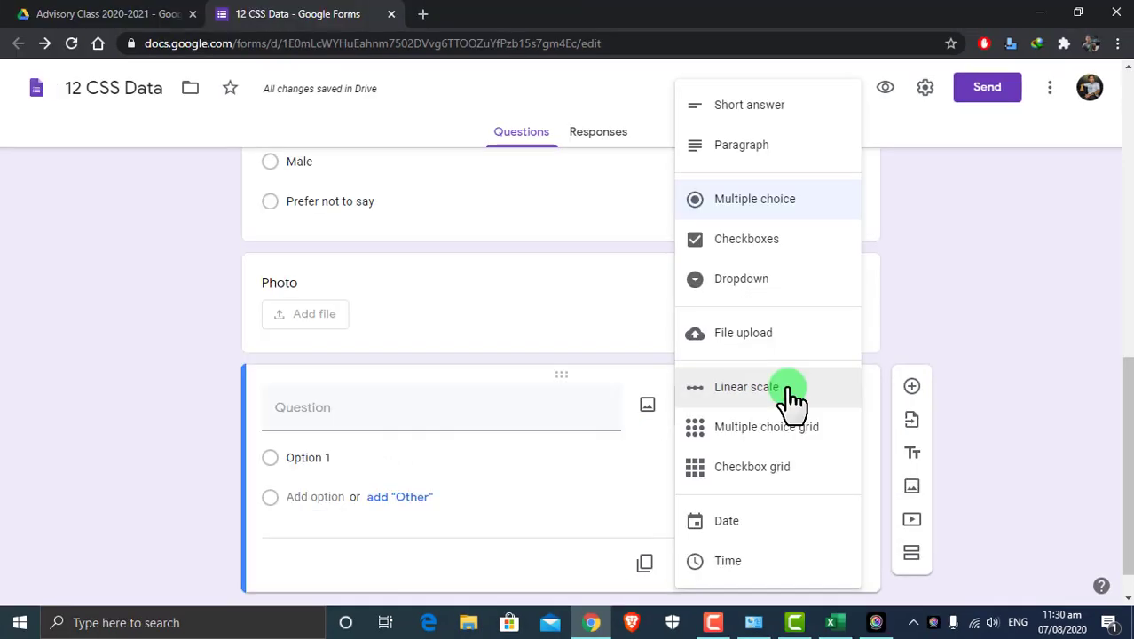
click(792, 399)
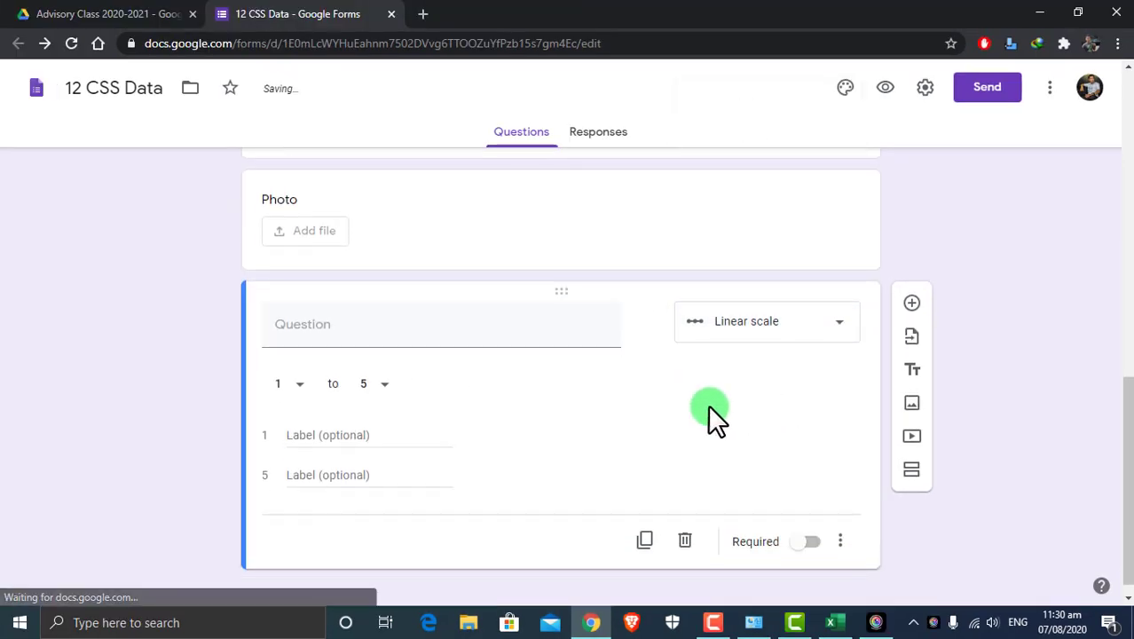
click(404, 324)
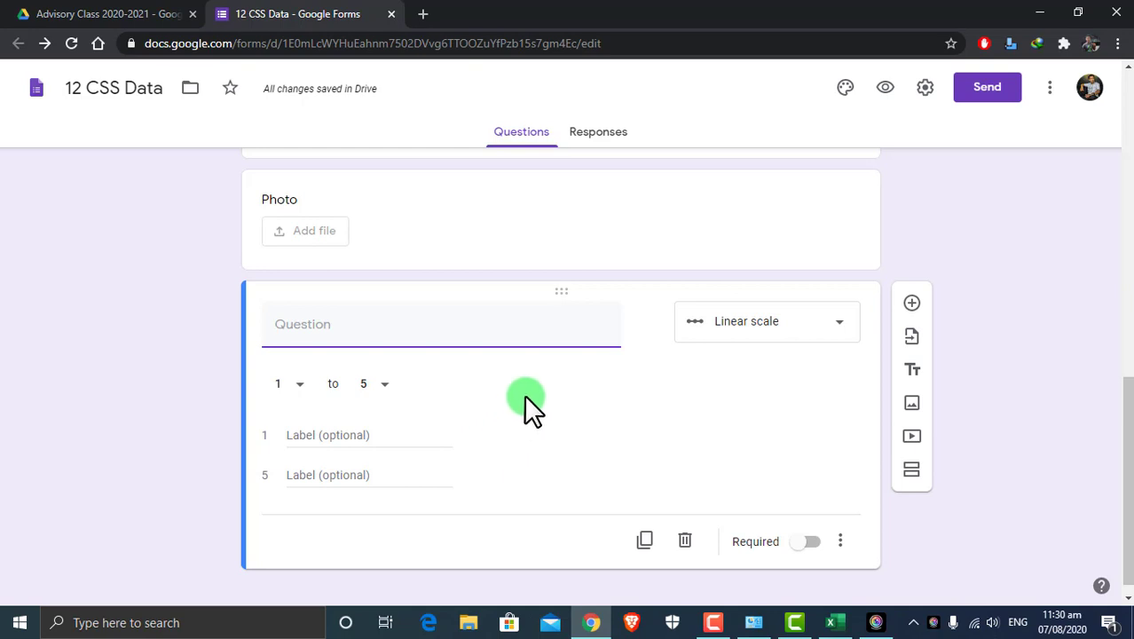
- Try the Multiple choice grid and Checkbox grid types on the untitled question below Photo
click(793, 334)
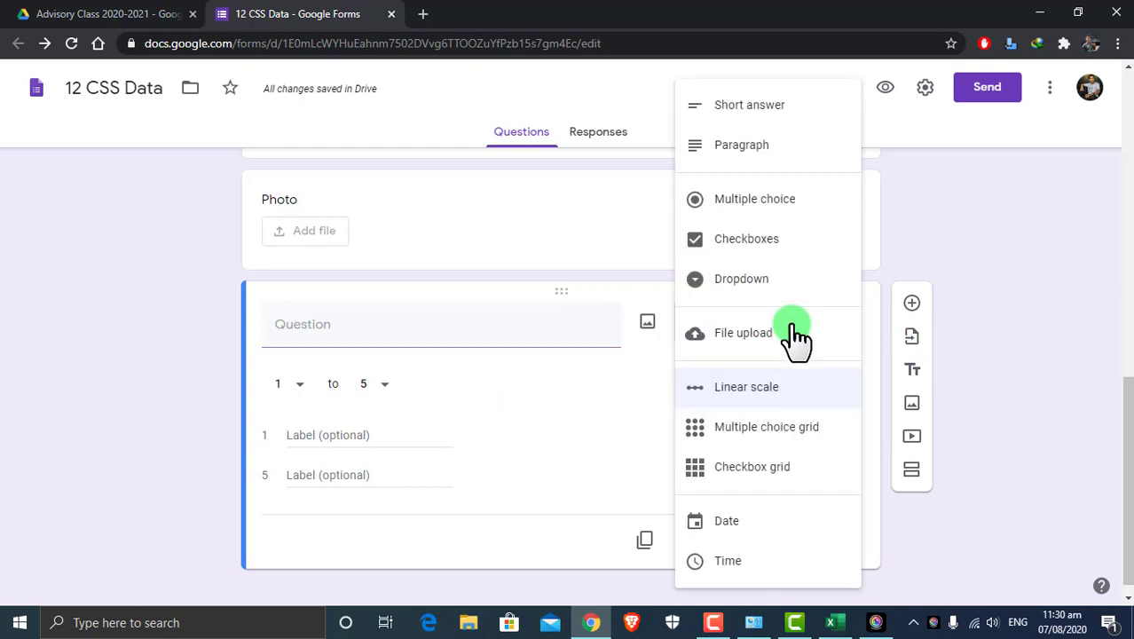
click(792, 449)
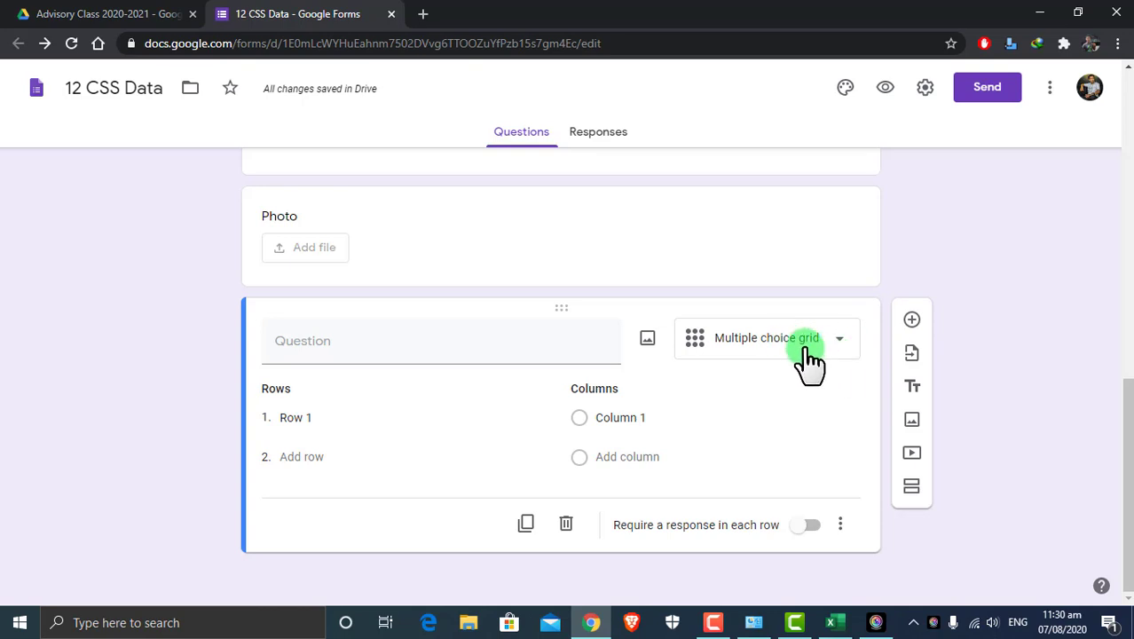
click(812, 357)
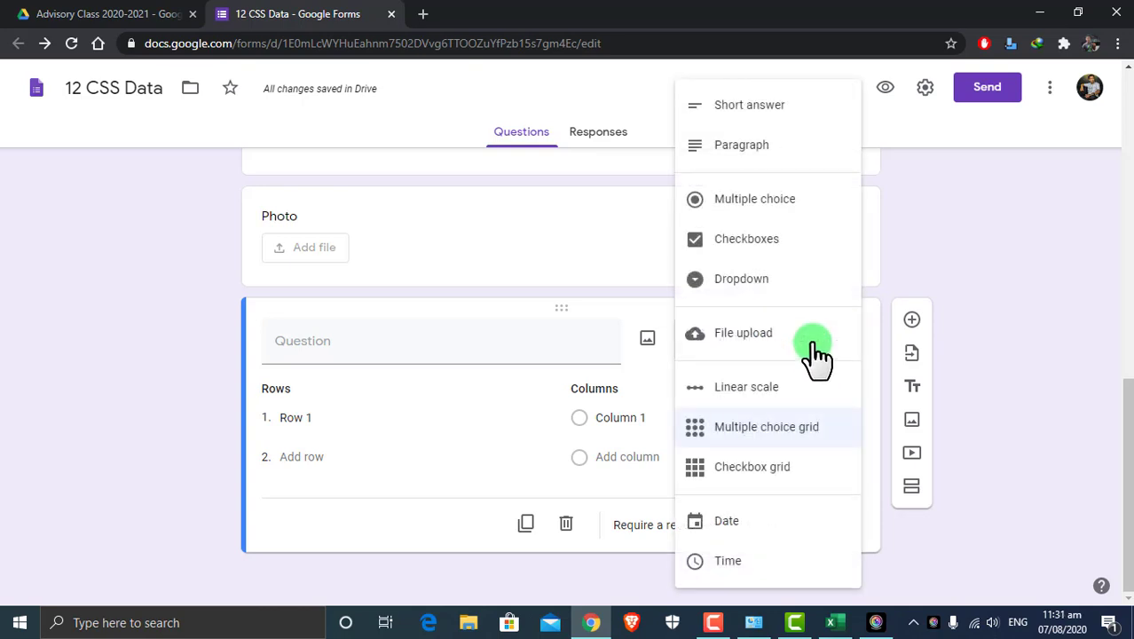
click(794, 468)
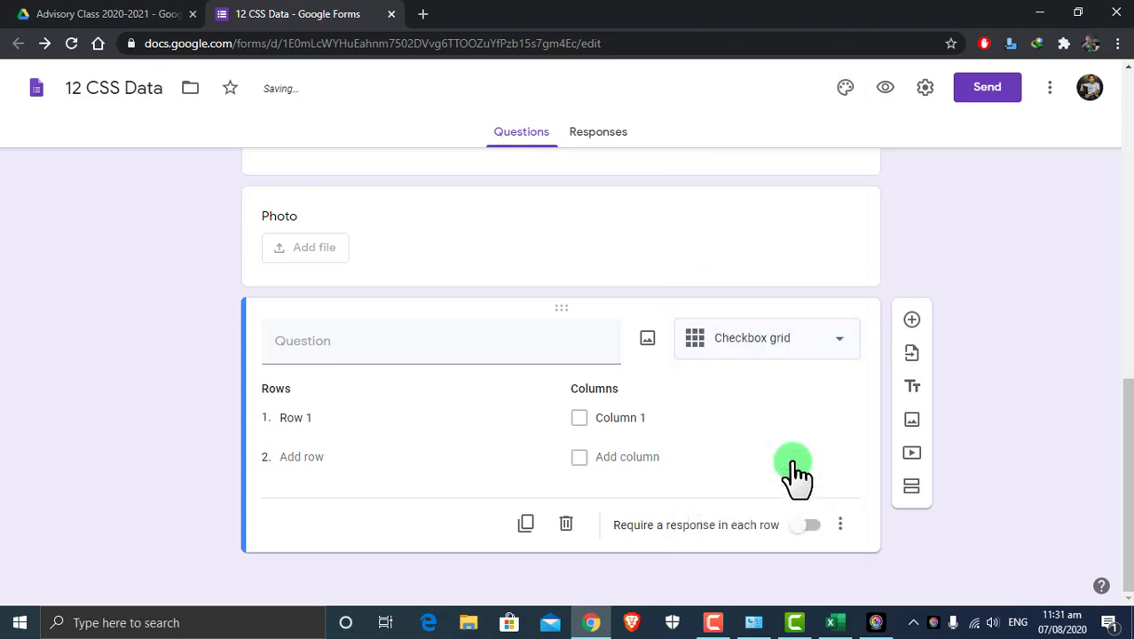
- Set the untitled question's type to Date and title it "Birthday"
click(809, 349)
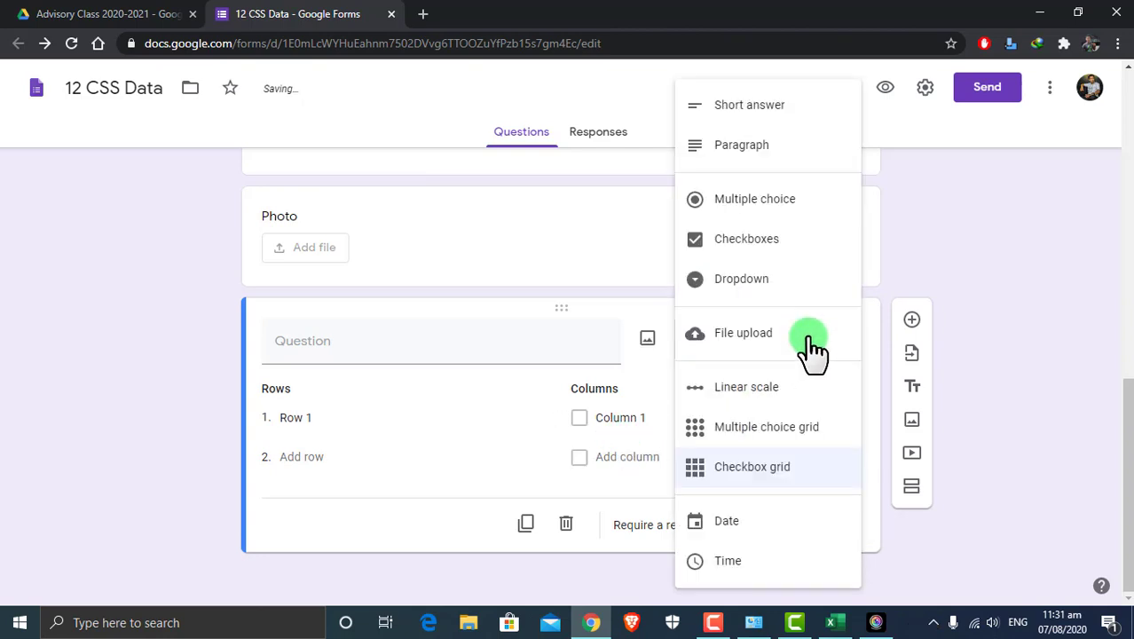
click(719, 523)
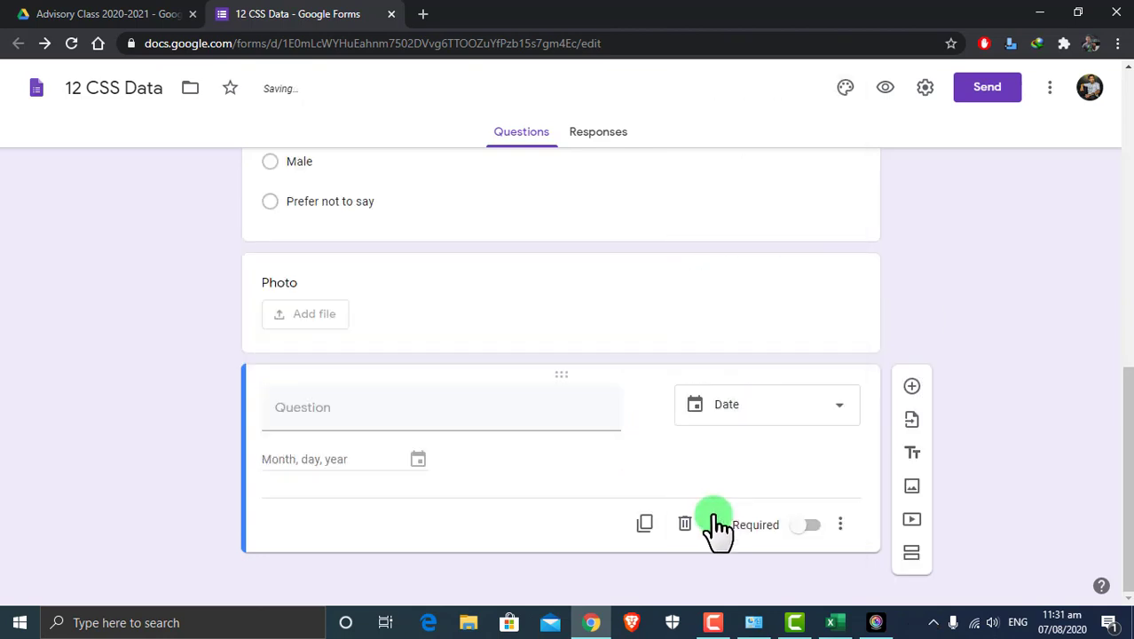
click(364, 416)
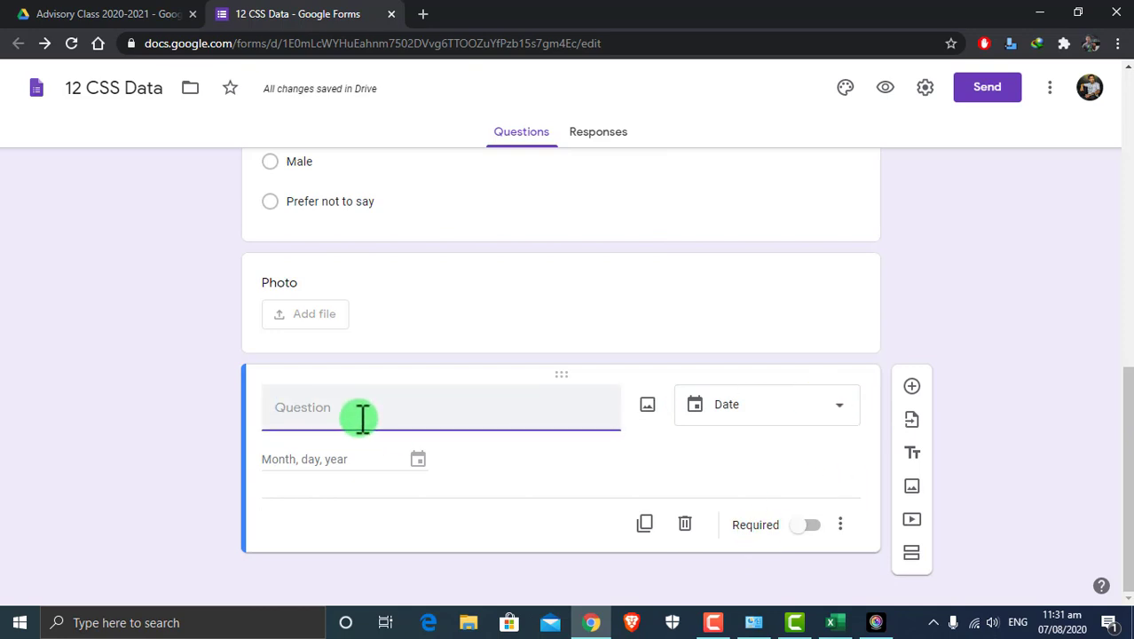
text(Birthday)
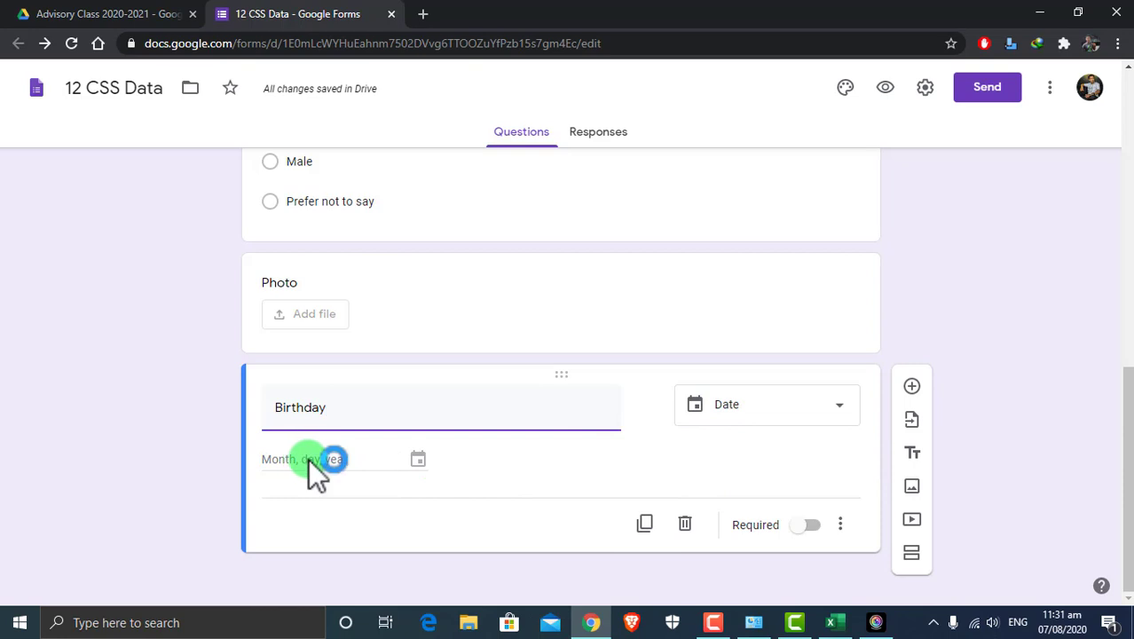
click(765, 417)
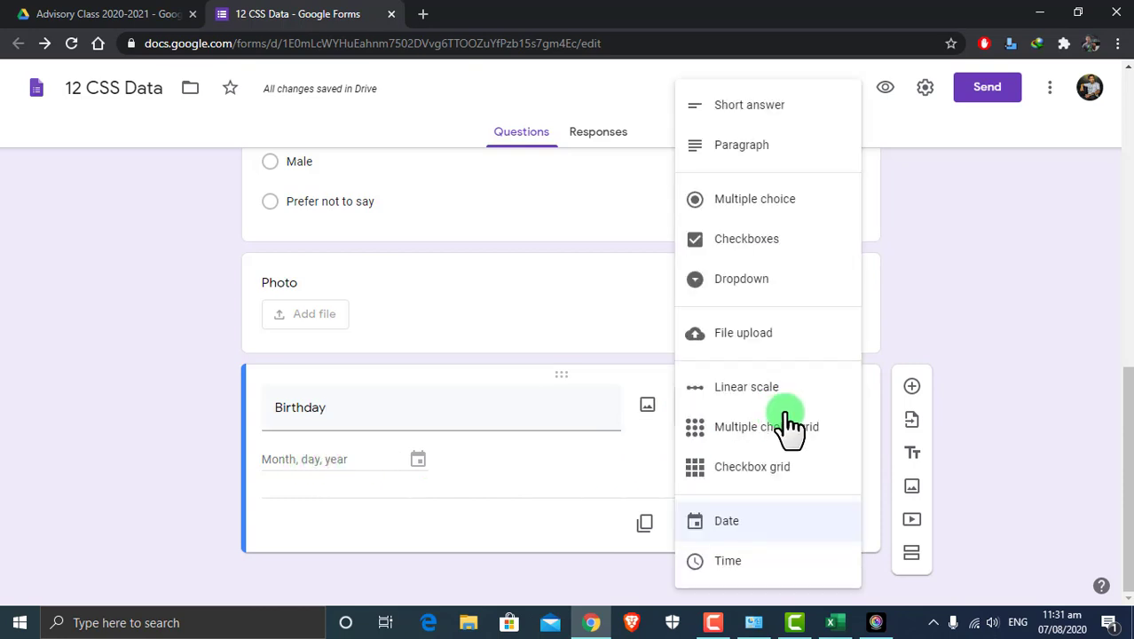
click(1037, 389)
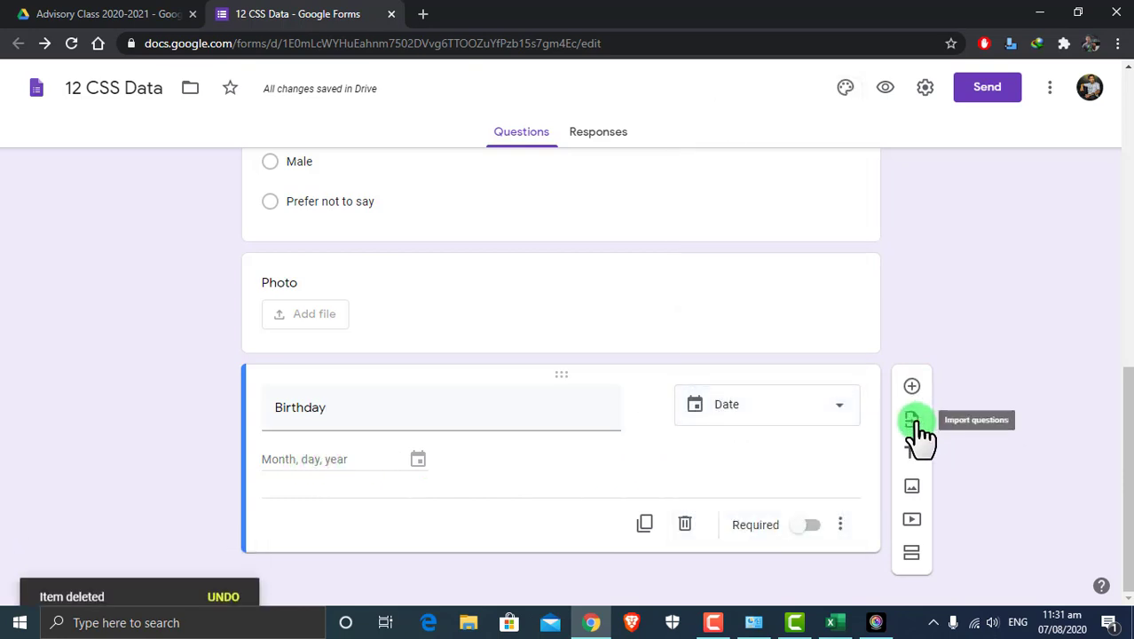
- Open the question import dialog and look through the existing forms available as a source
click(913, 421)
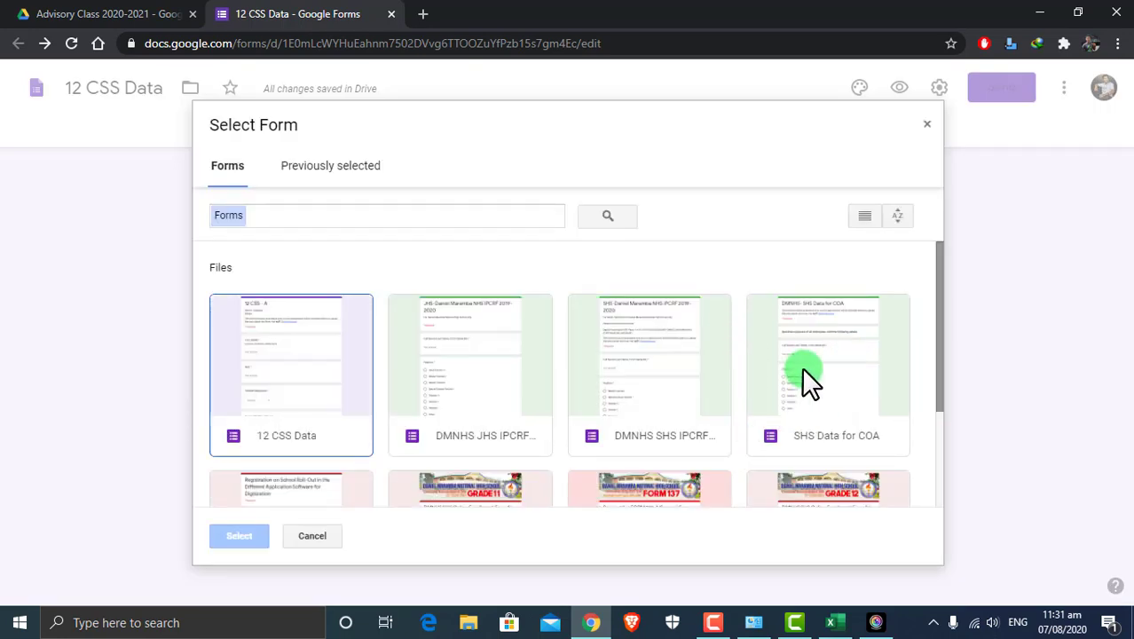
scroll(379, 360, down, 2)
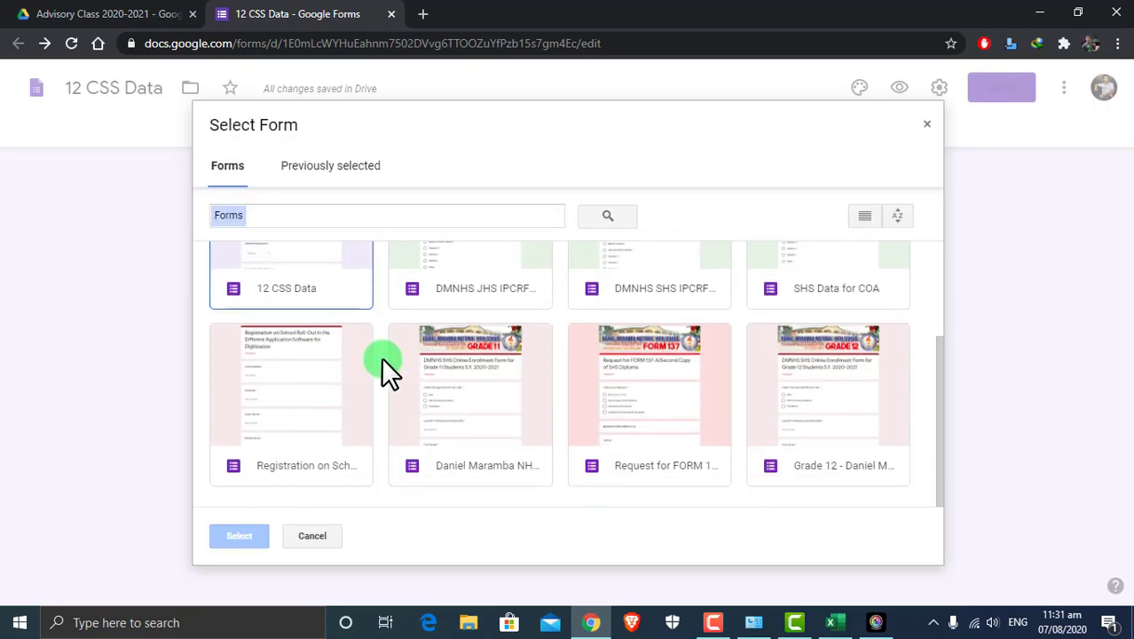
scroll(380, 357, up, 2)
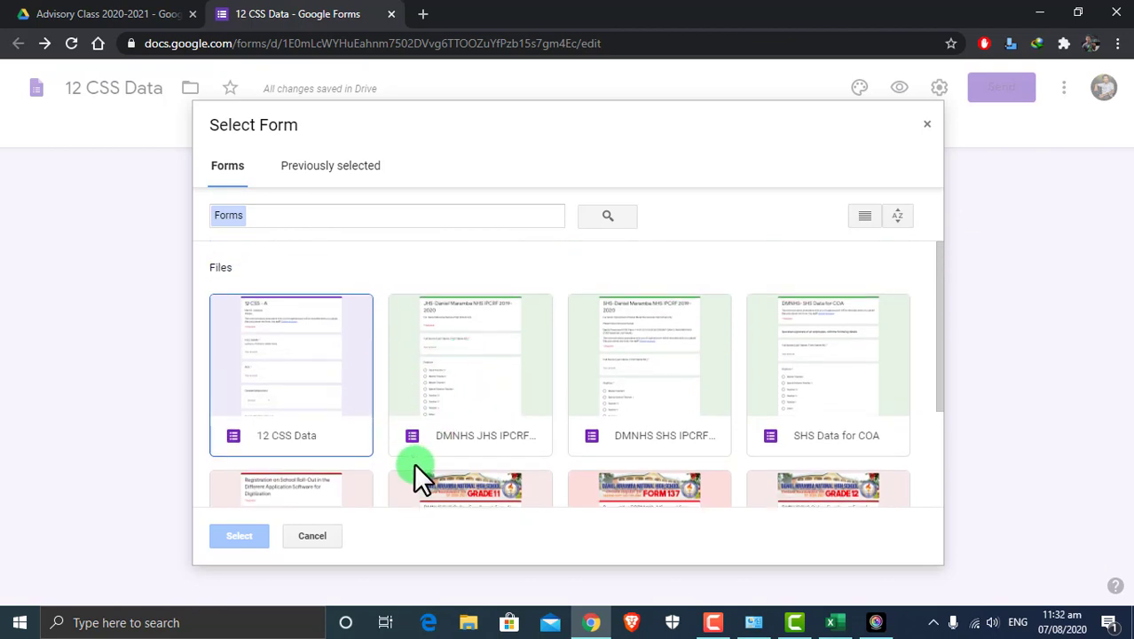
scroll(631, 415, down, 2)
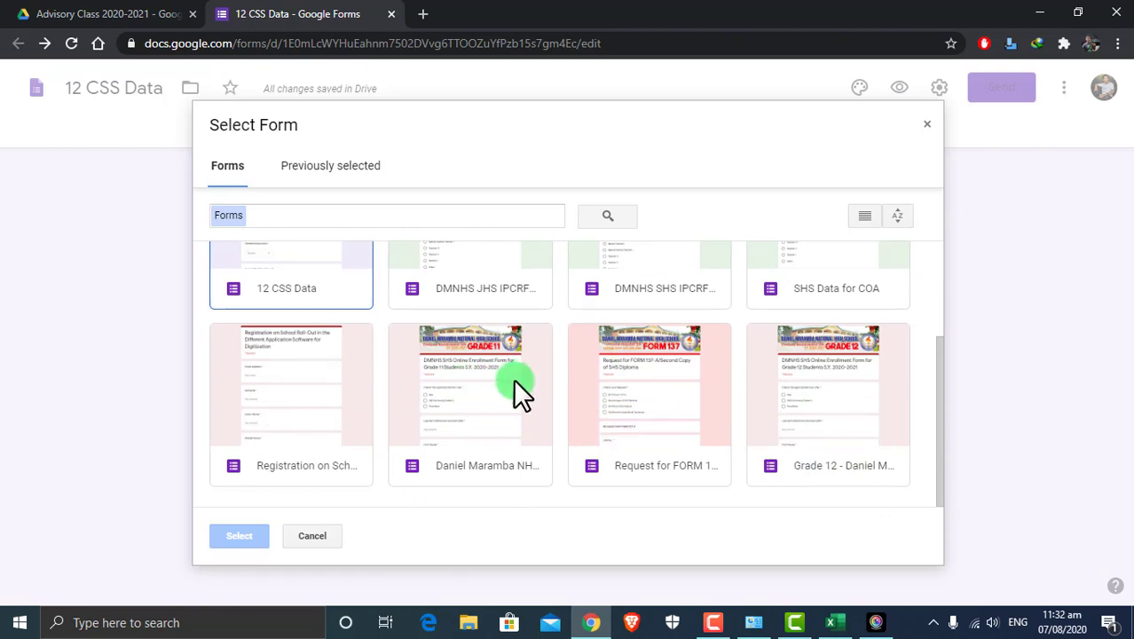
scroll(543, 390, up, 2)
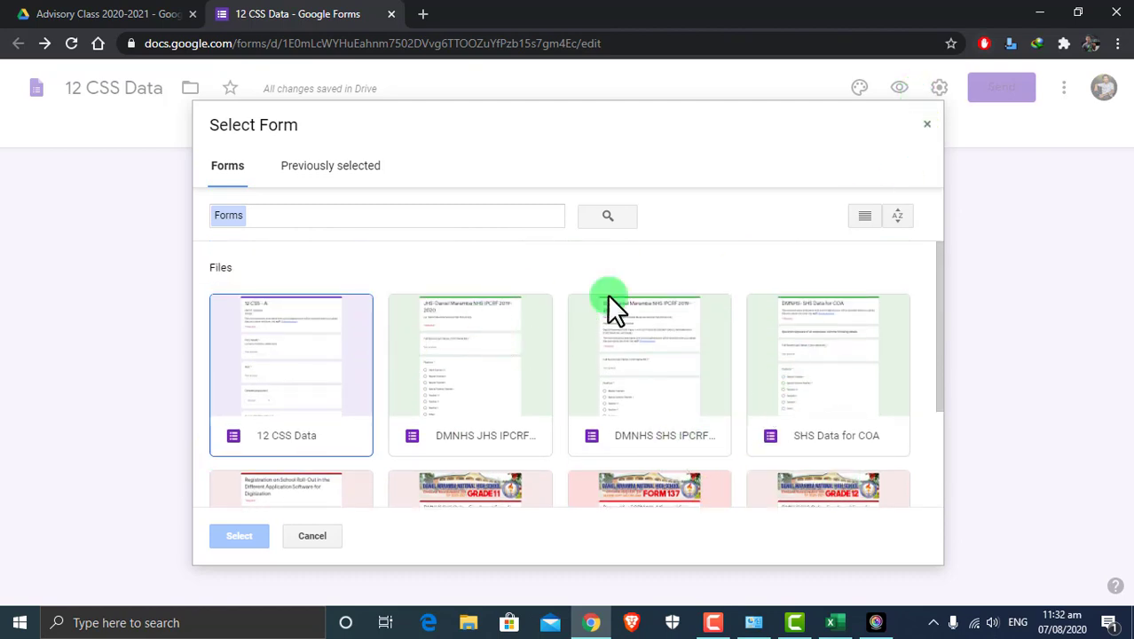
- Close the form import dialog and review the form from its header down to the Birthday question
click(925, 129)
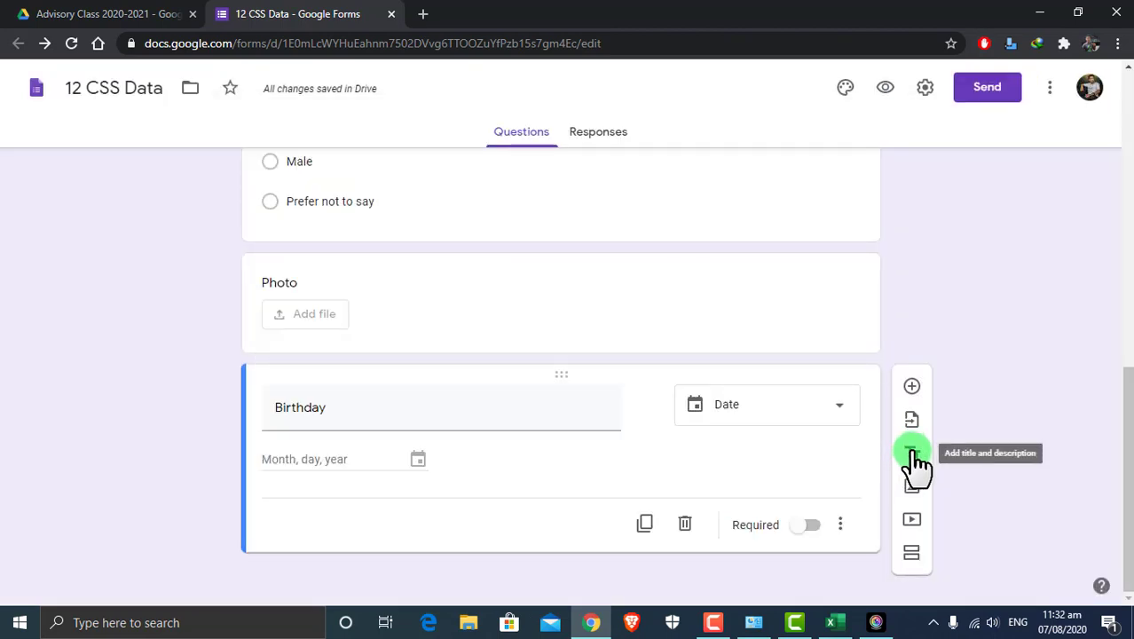
scroll(701, 398, up, 8)
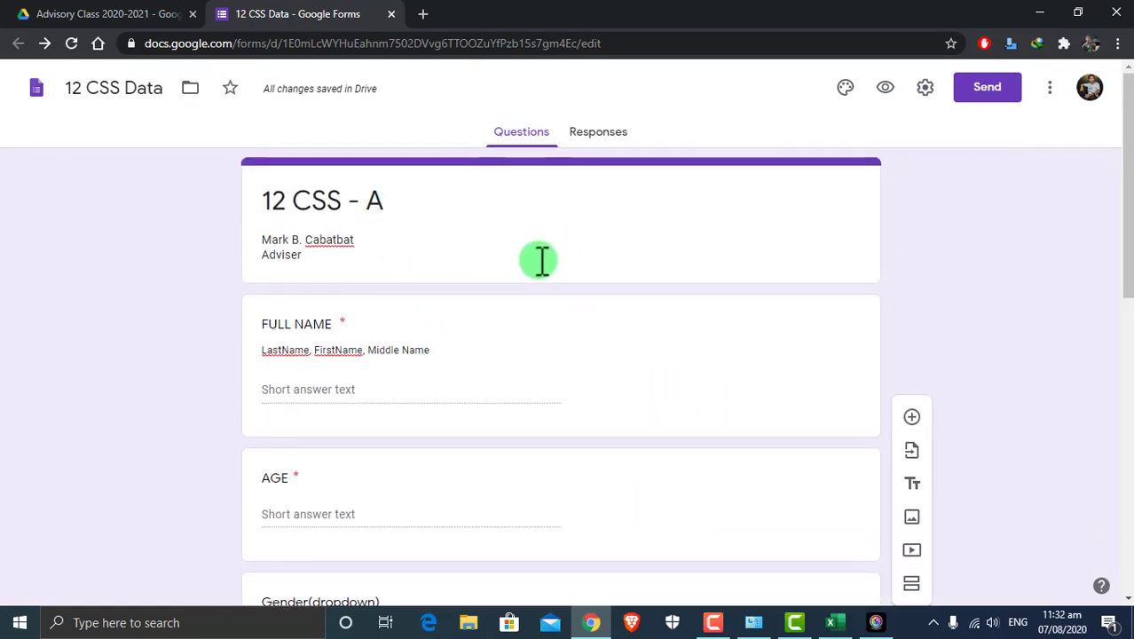
scroll(547, 328, down, 5)
scroll(546, 322, down, 3)
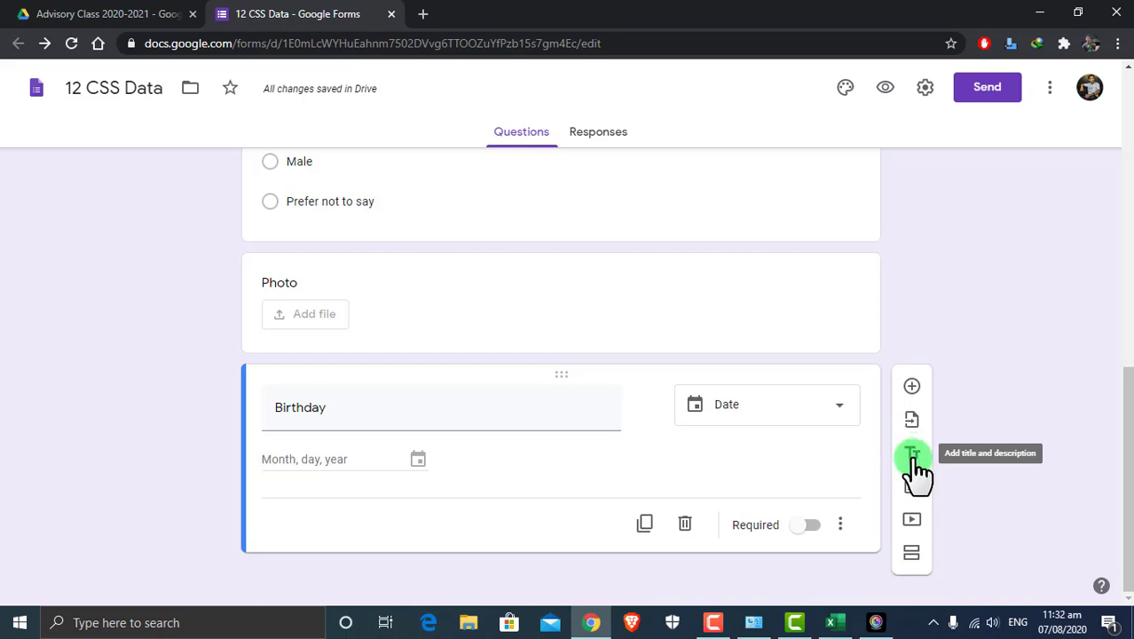
scroll(882, 436, up, 7)
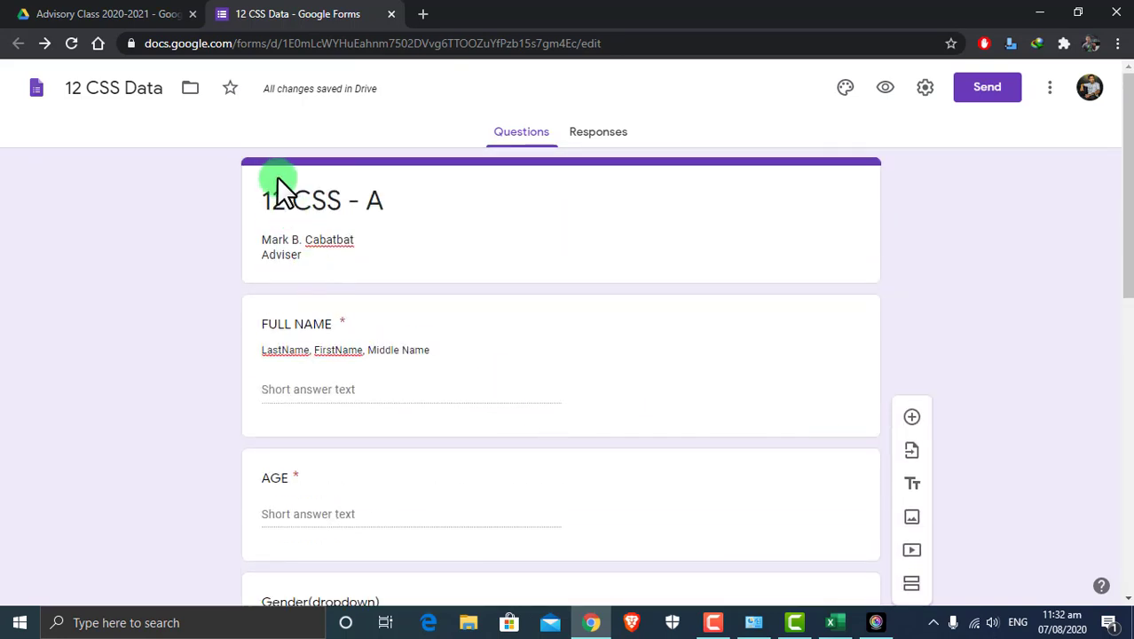
- Insert the Aug 3, 2020 photo of a man beside a computer monitor from Google Photos, directly below the form header
triple_click(394, 237)
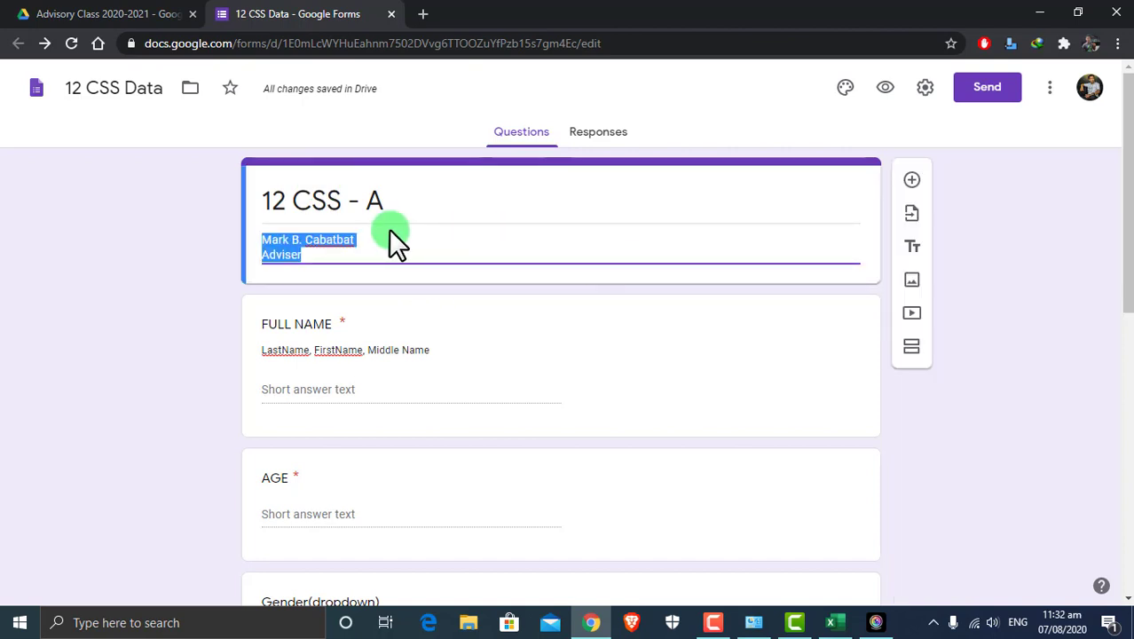
click(911, 251)
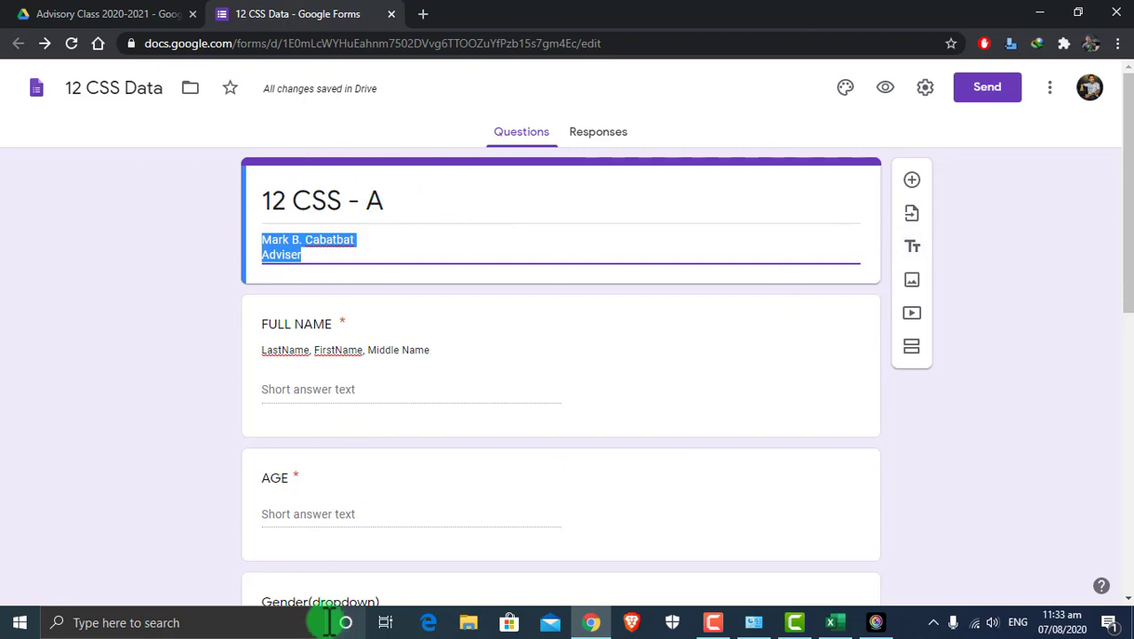
scroll(985, 399, down, 7)
scroll(984, 408, up, 5)
scroll(985, 408, up, 3)
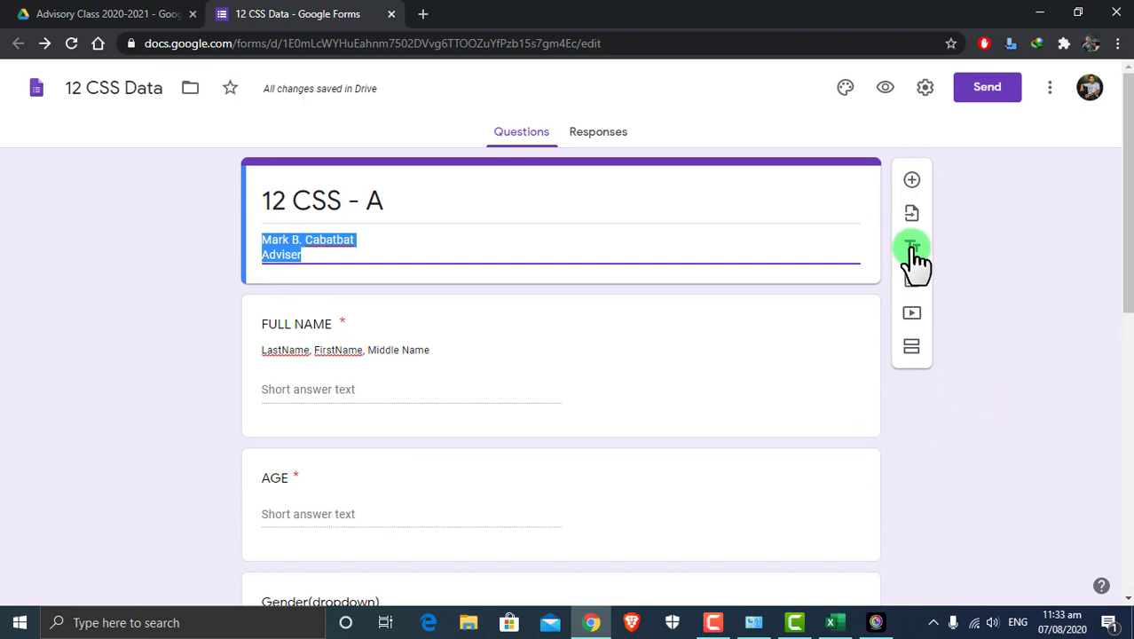
scroll(1020, 399, down, 7)
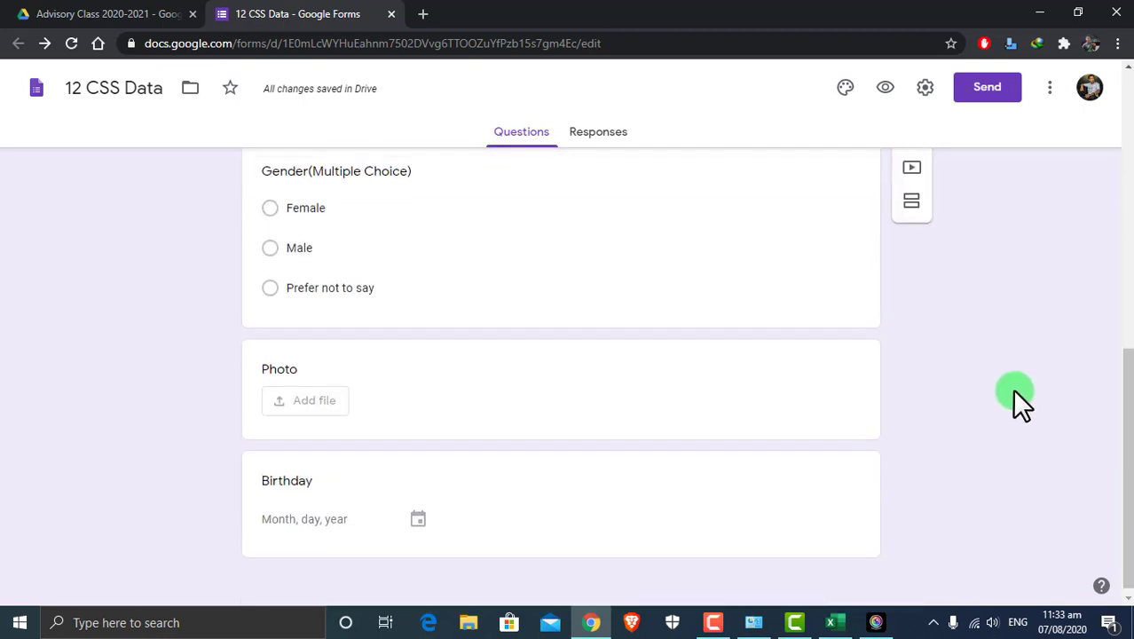
scroll(1011, 391, up, 5)
scroll(1014, 403, down, 5)
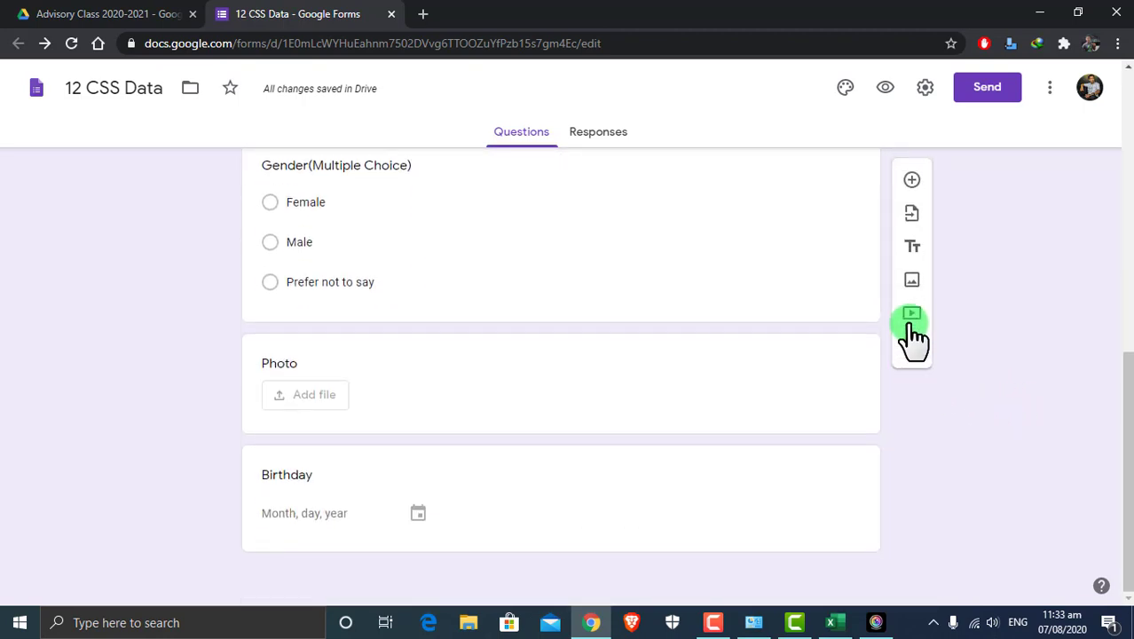
click(912, 282)
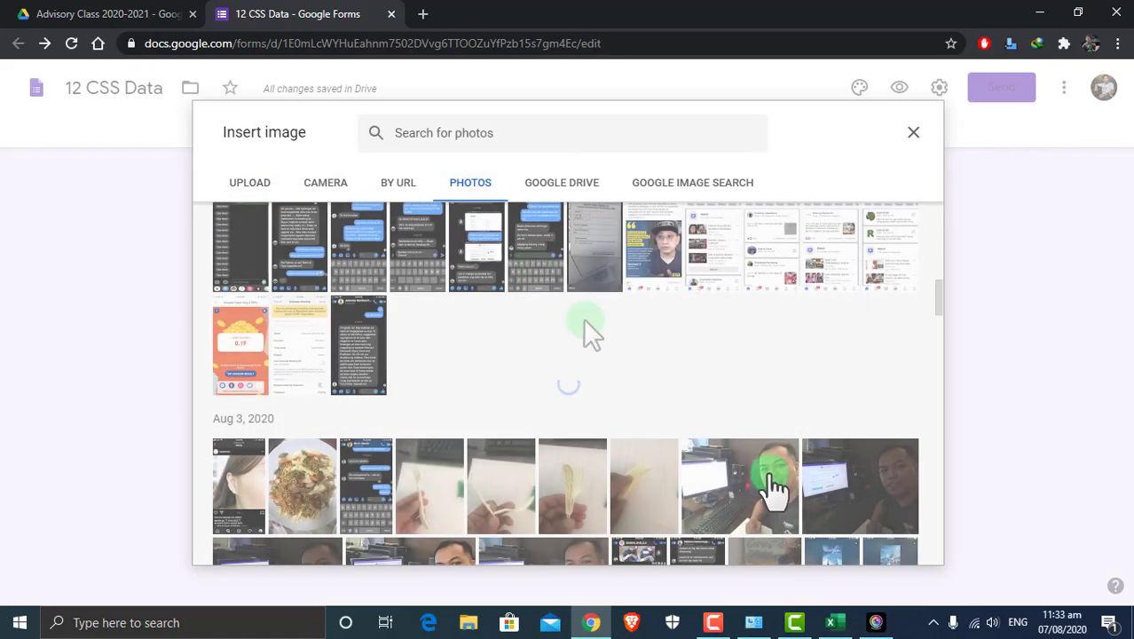
click(790, 496)
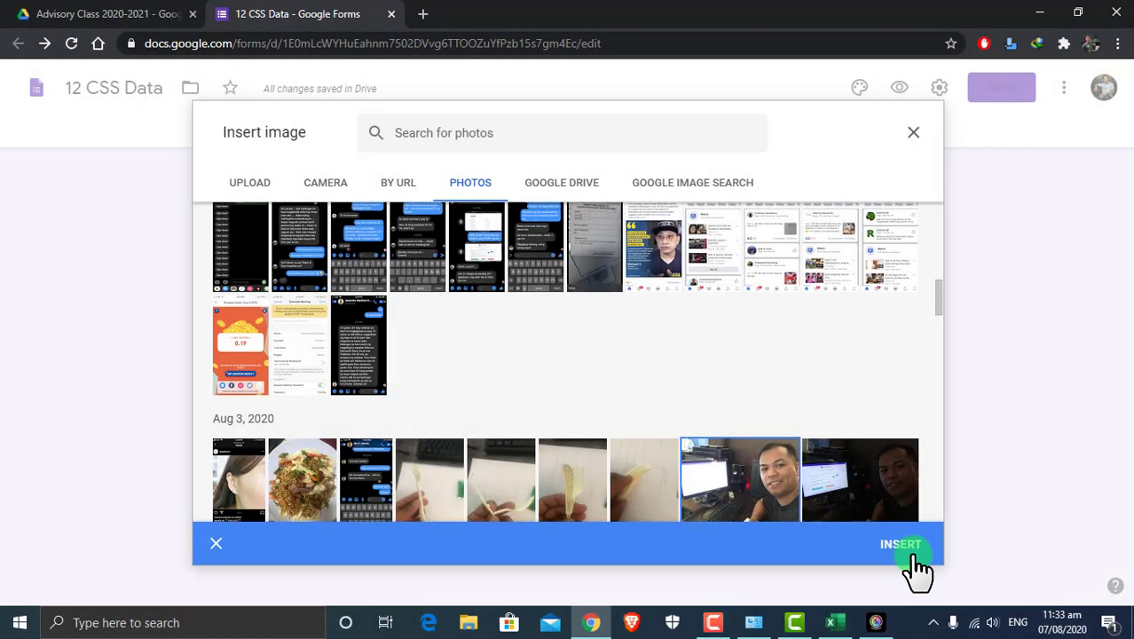
click(903, 541)
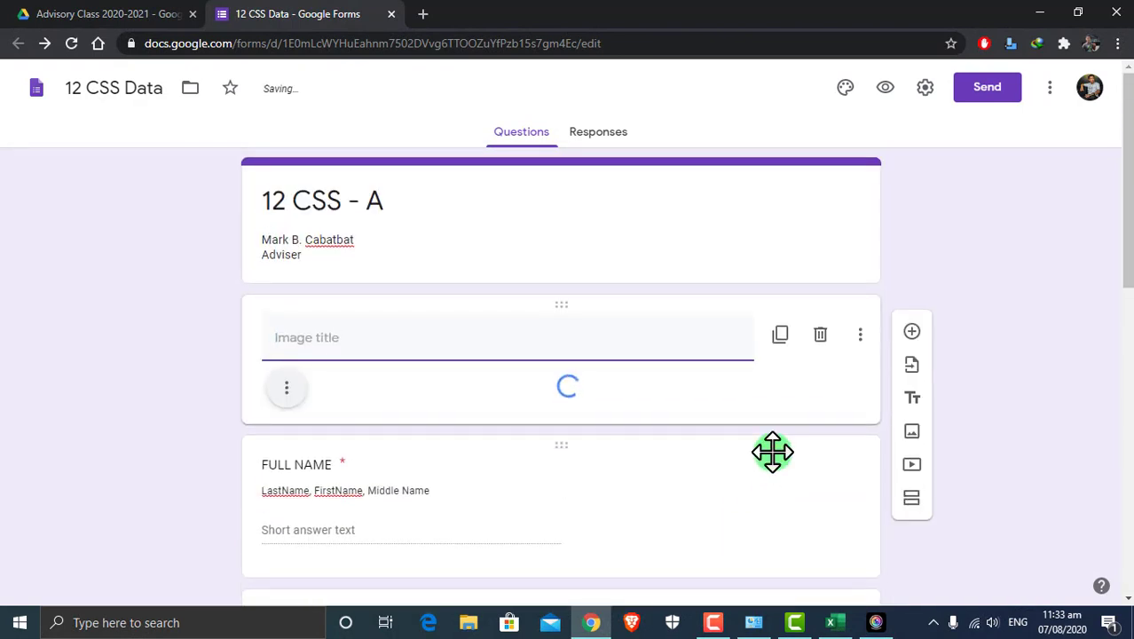
scroll(586, 435, down, 1)
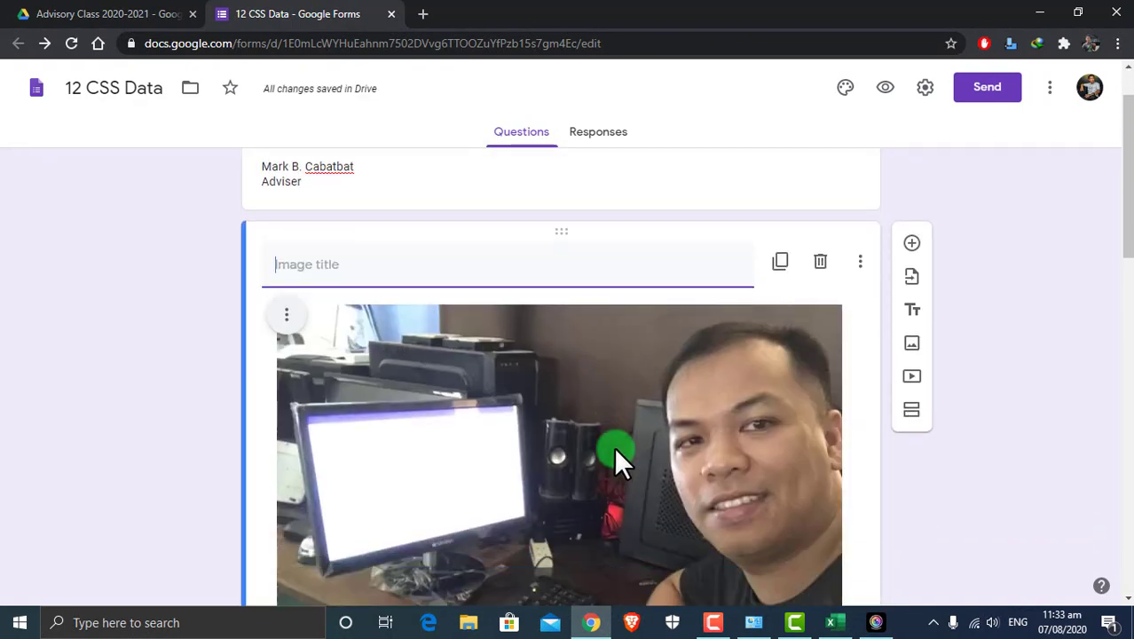
- Look at the YouTube search for adding a video and leave it without choosing one
click(912, 369)
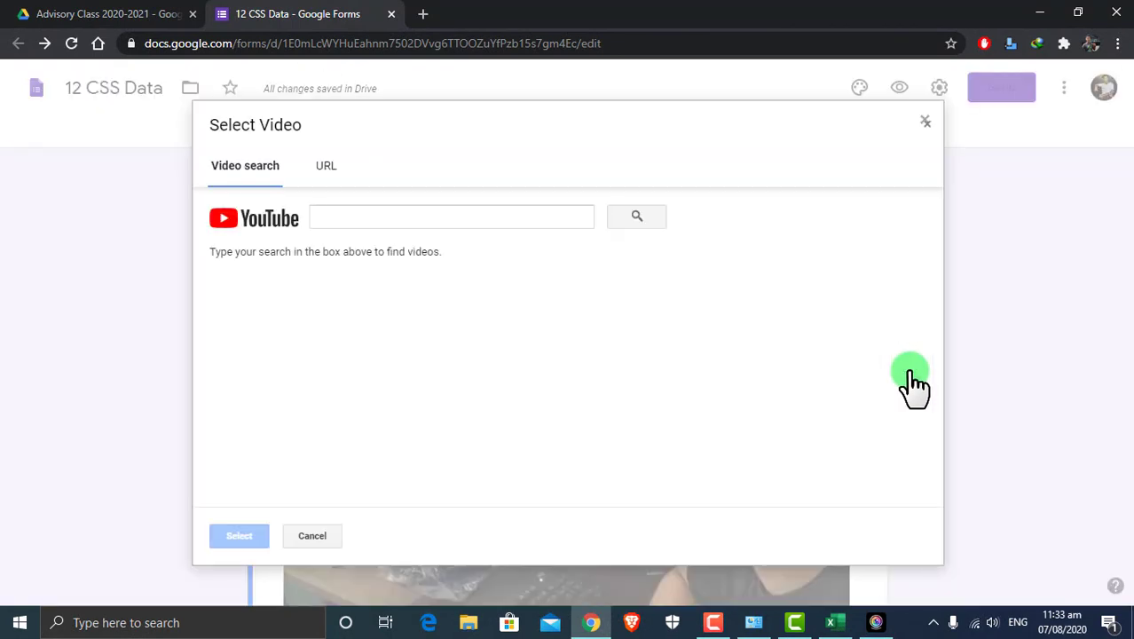
click(460, 214)
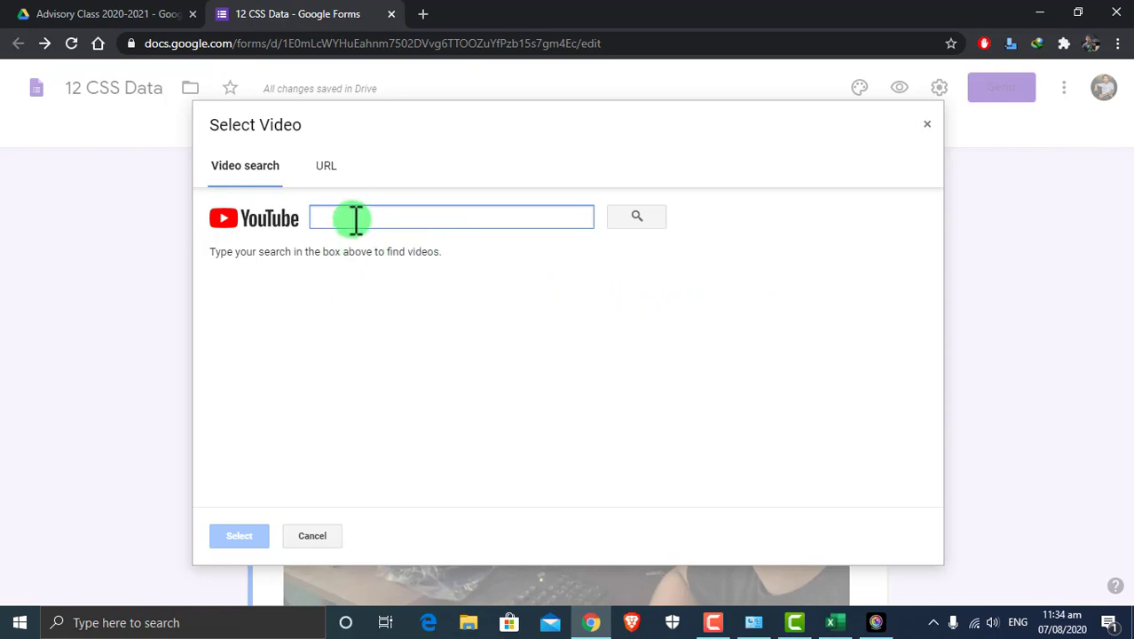
key(Escape)
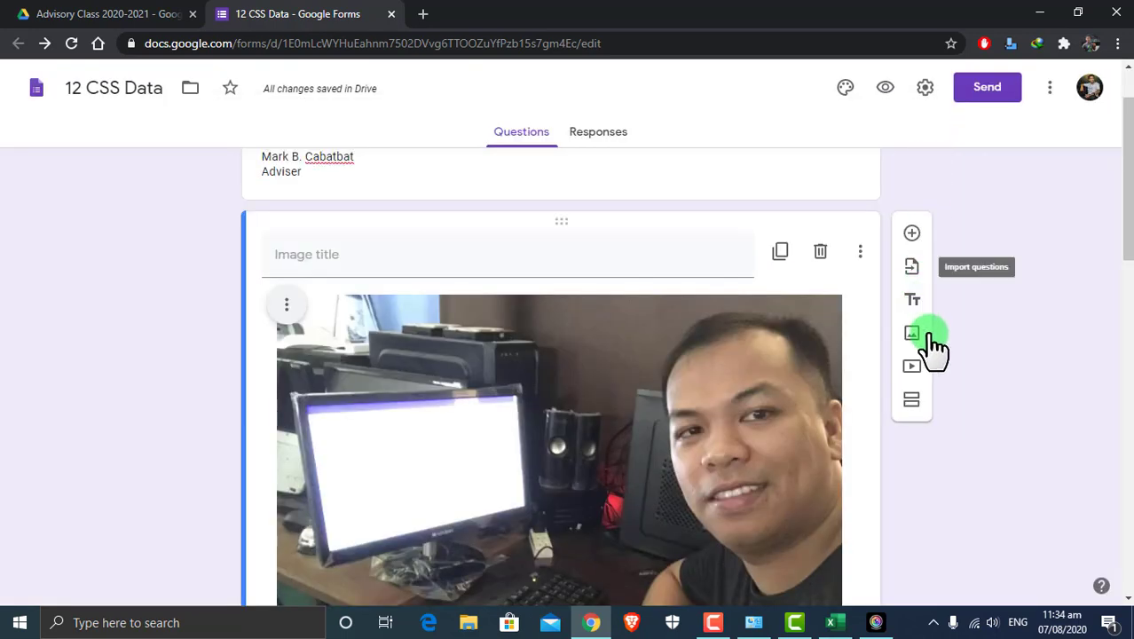
- Add a new section below the inserted image and view the options for where to go after section 1
click(912, 404)
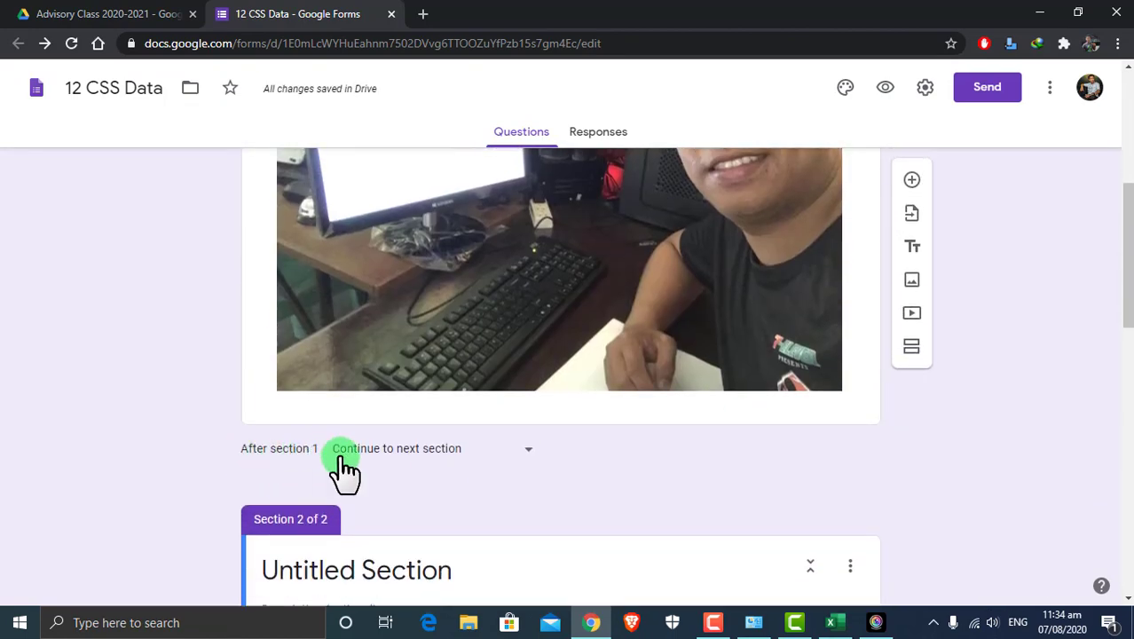
click(410, 454)
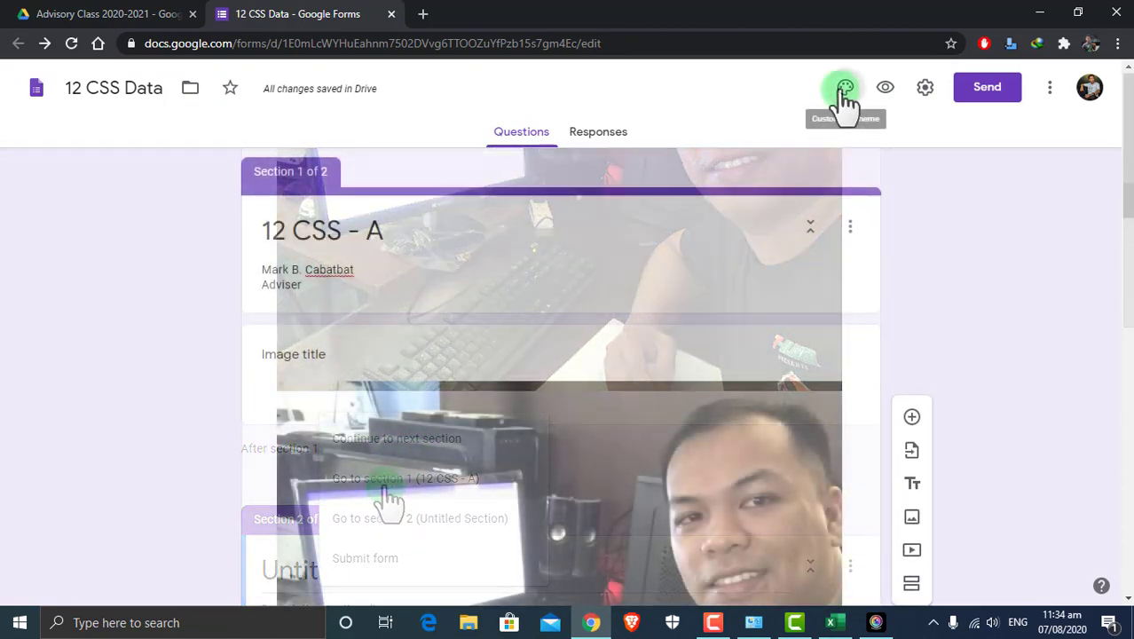
- Change the form's theme color to green
click(844, 89)
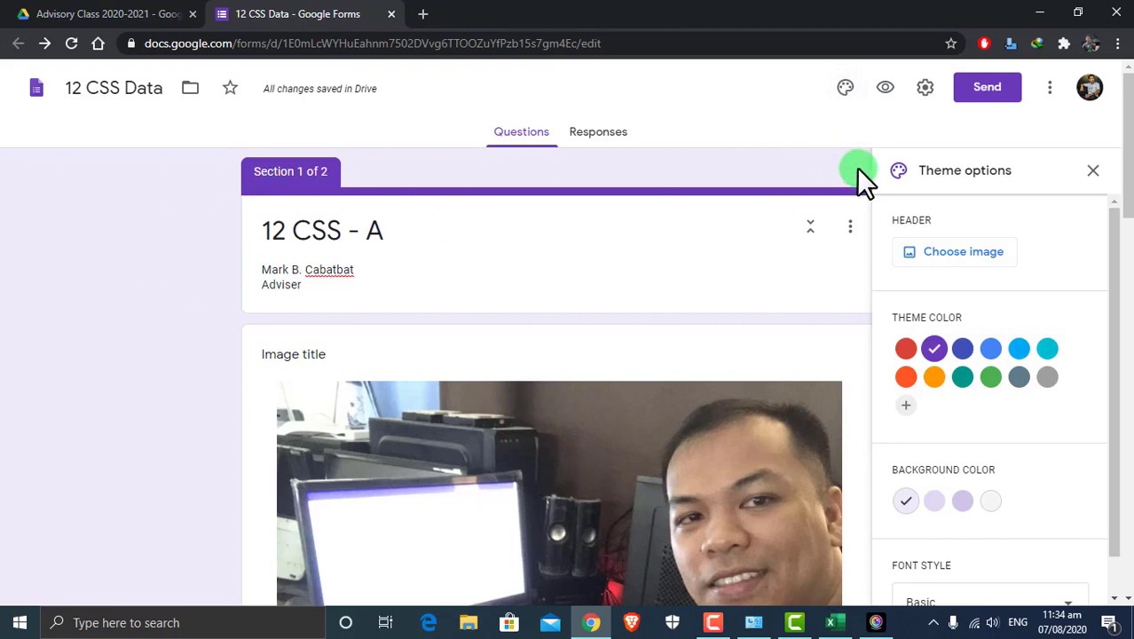
click(991, 379)
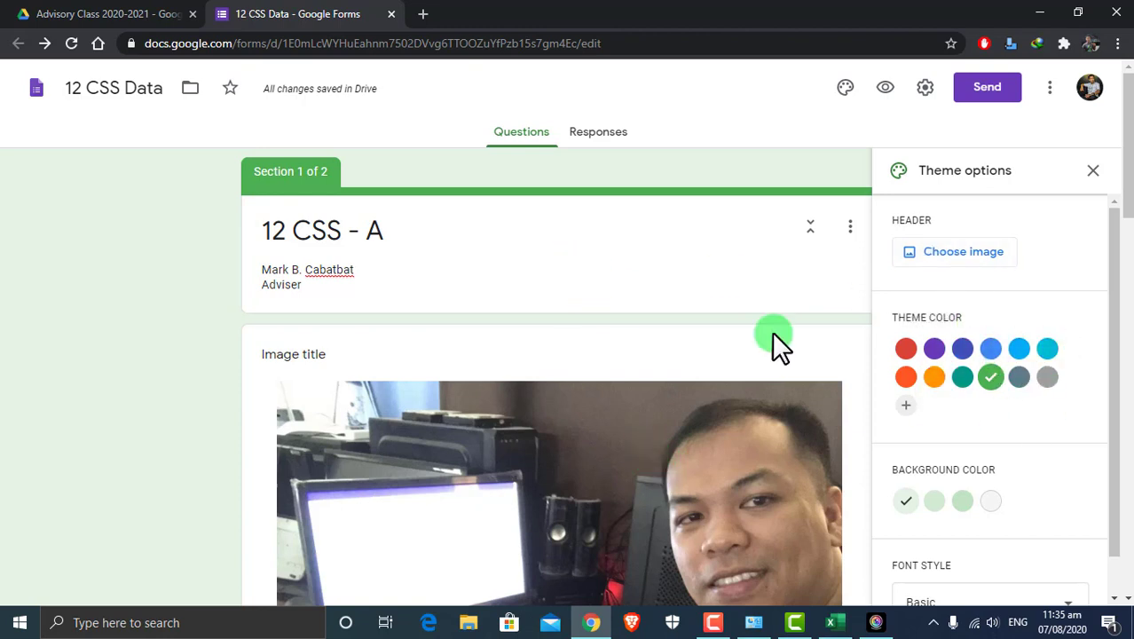
- Explore the header image sources, including the Illustrations, Birthday, Food and dining, and Work and School themes and file upload, without choosing one
click(943, 254)
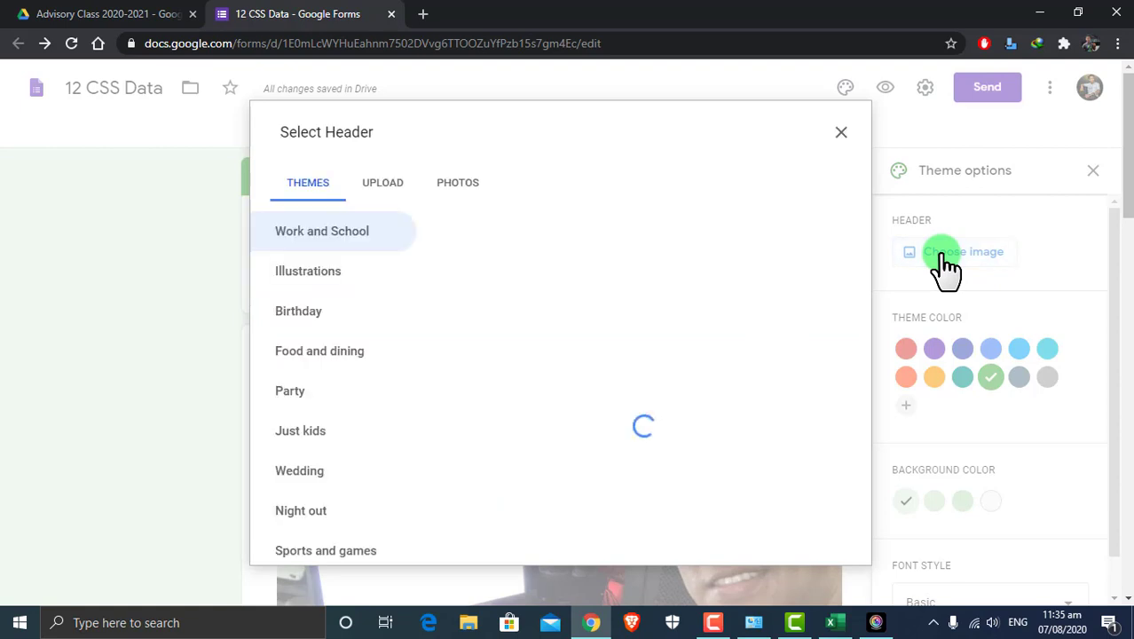
click(324, 275)
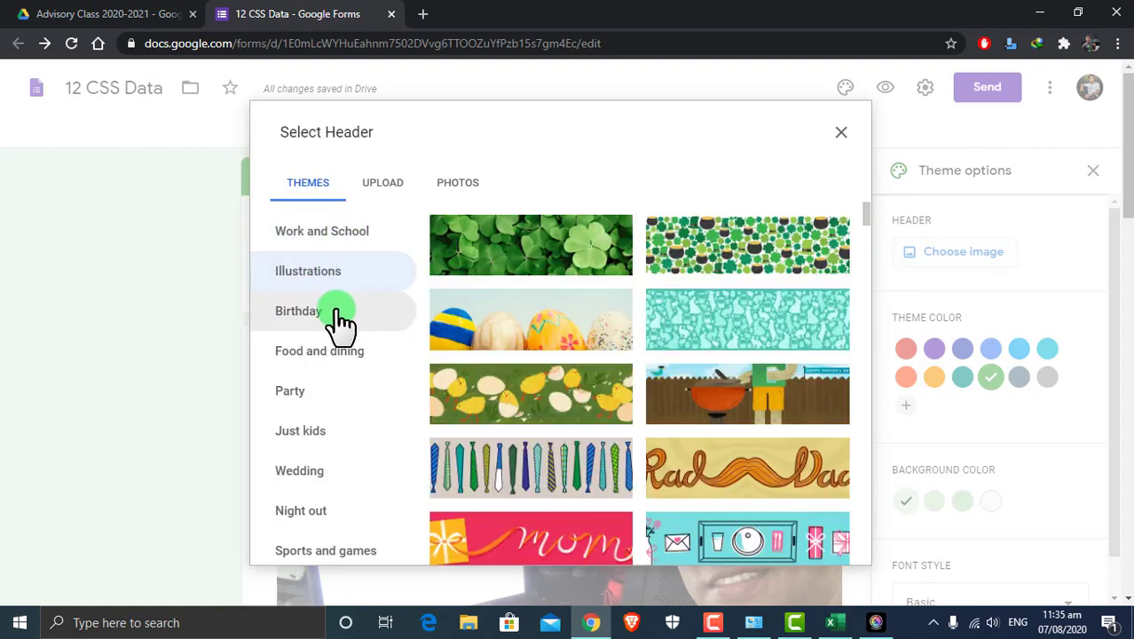
click(342, 321)
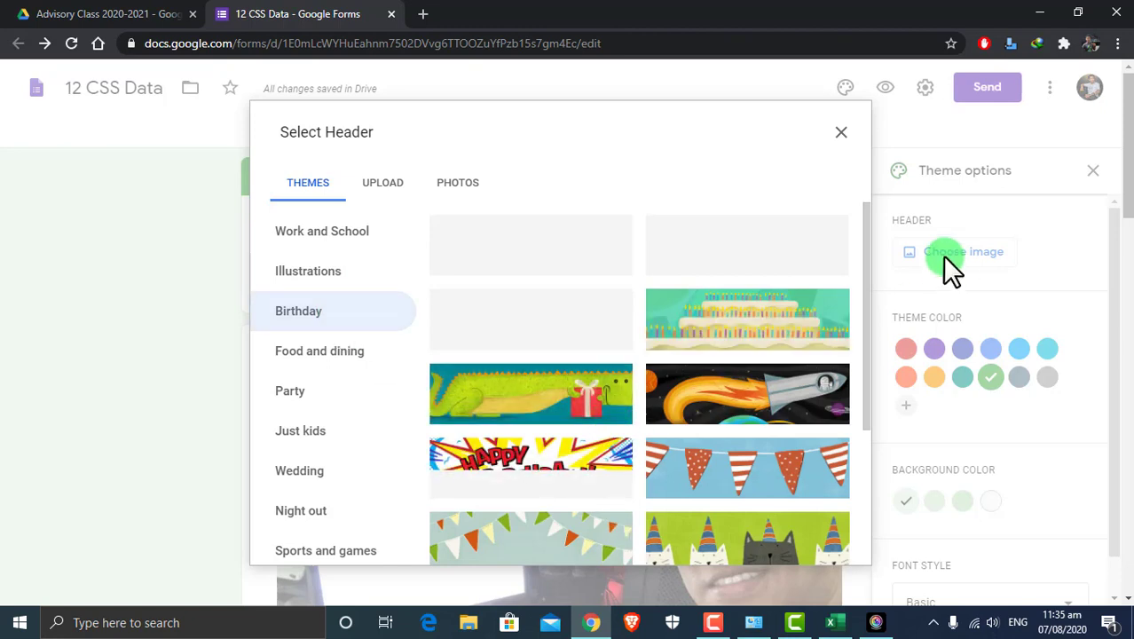
click(327, 373)
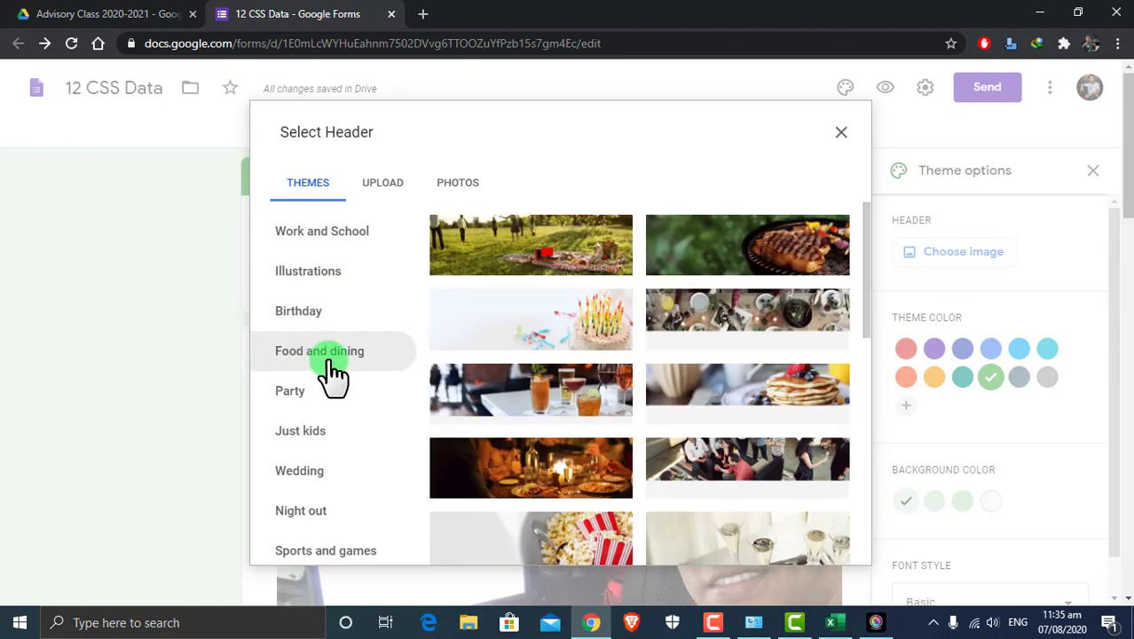
click(293, 232)
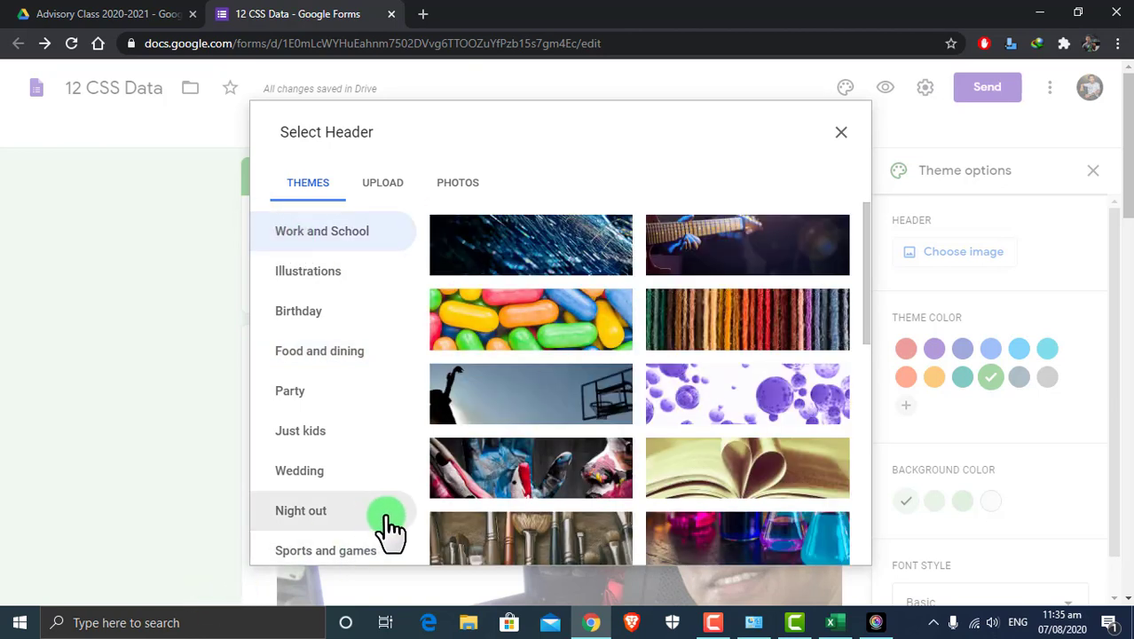
click(383, 184)
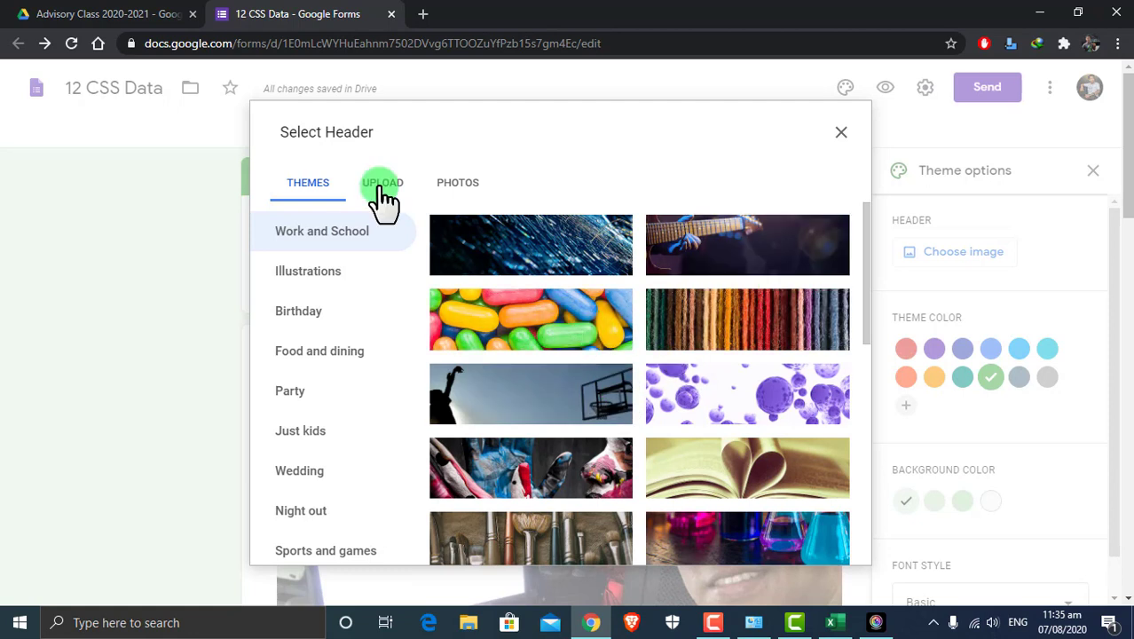
click(382, 186)
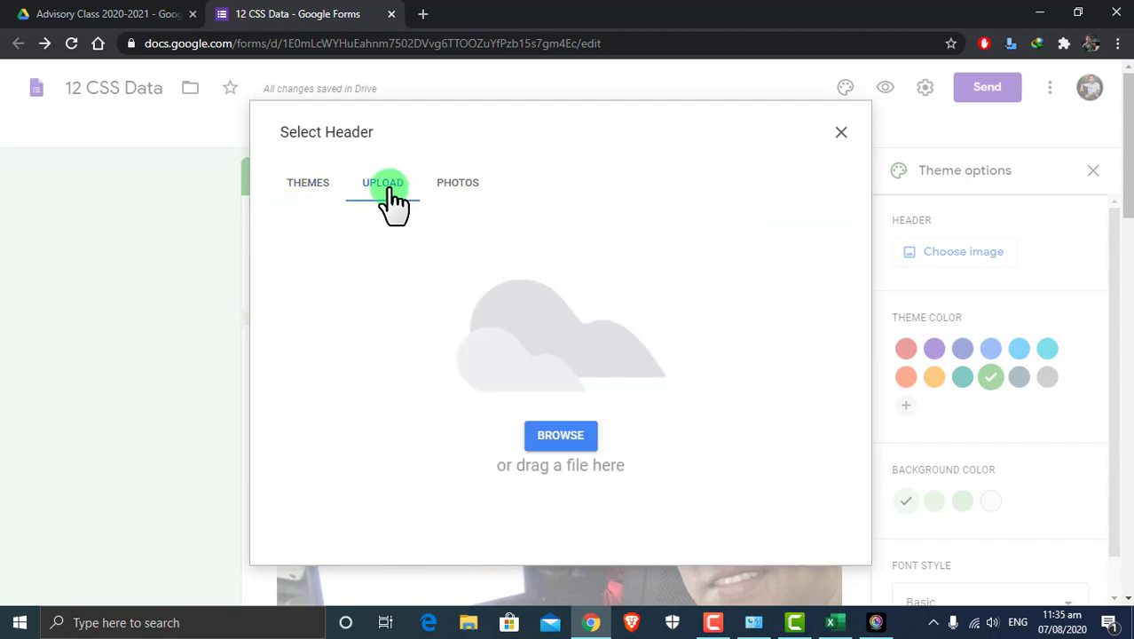
click(559, 437)
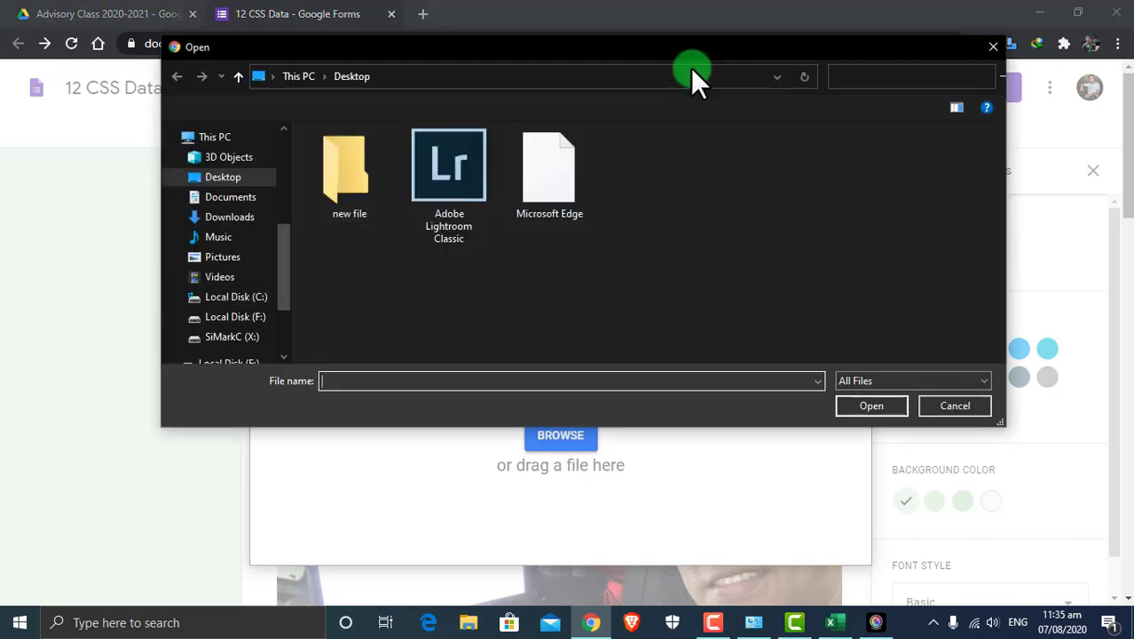
click(991, 45)
click(312, 186)
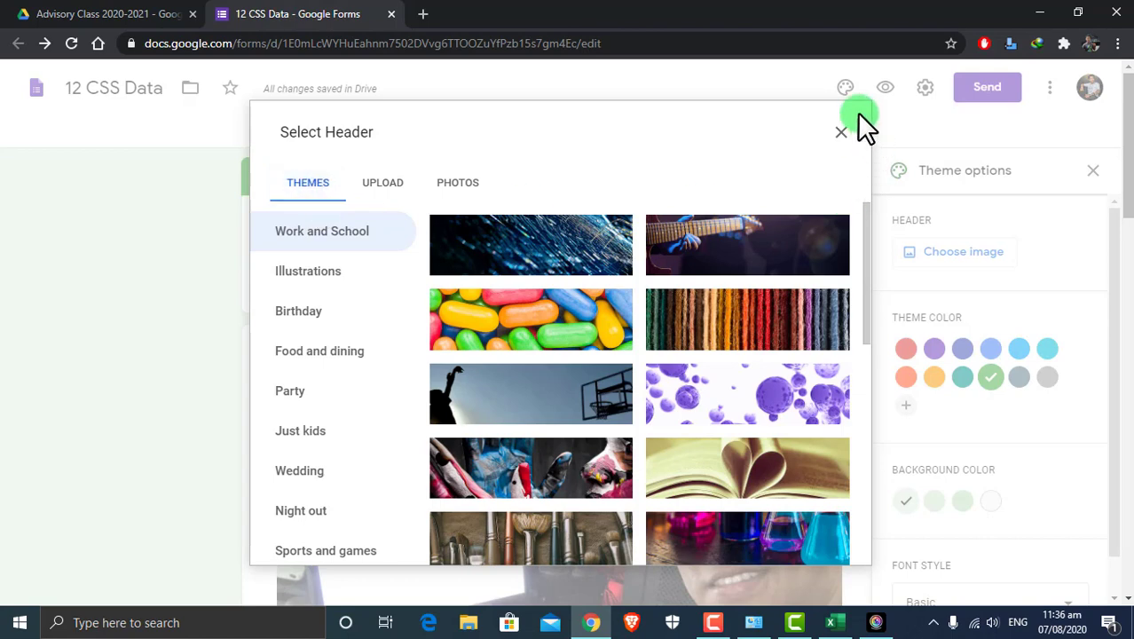
click(846, 133)
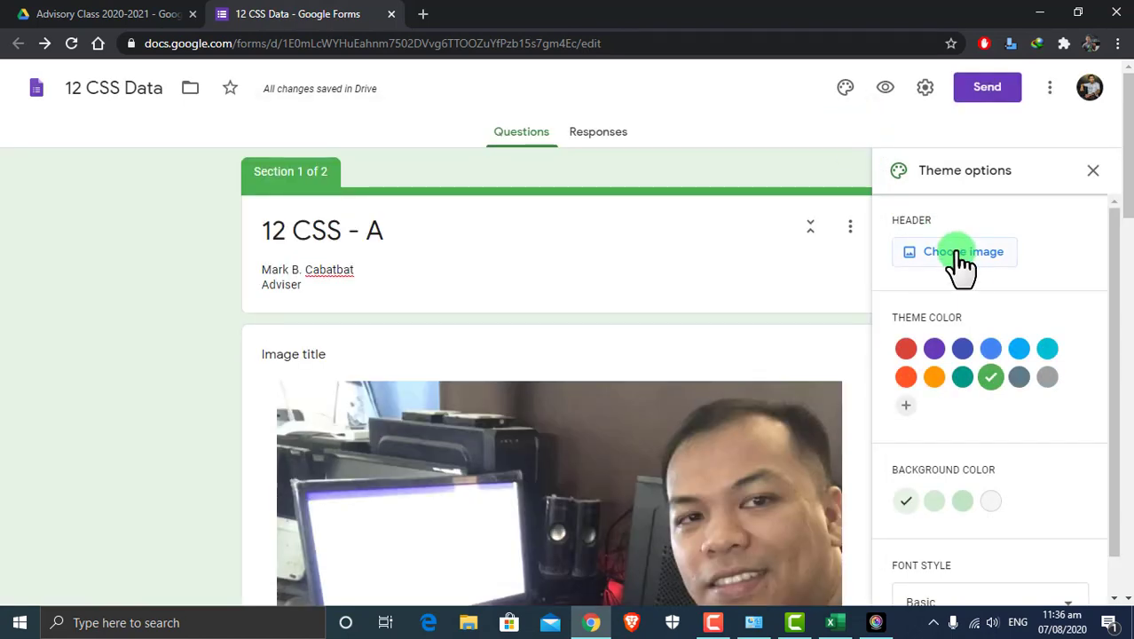
- Set the soccer goal net picture from the Work and School themes as the form's header image, and close the theme options
click(959, 252)
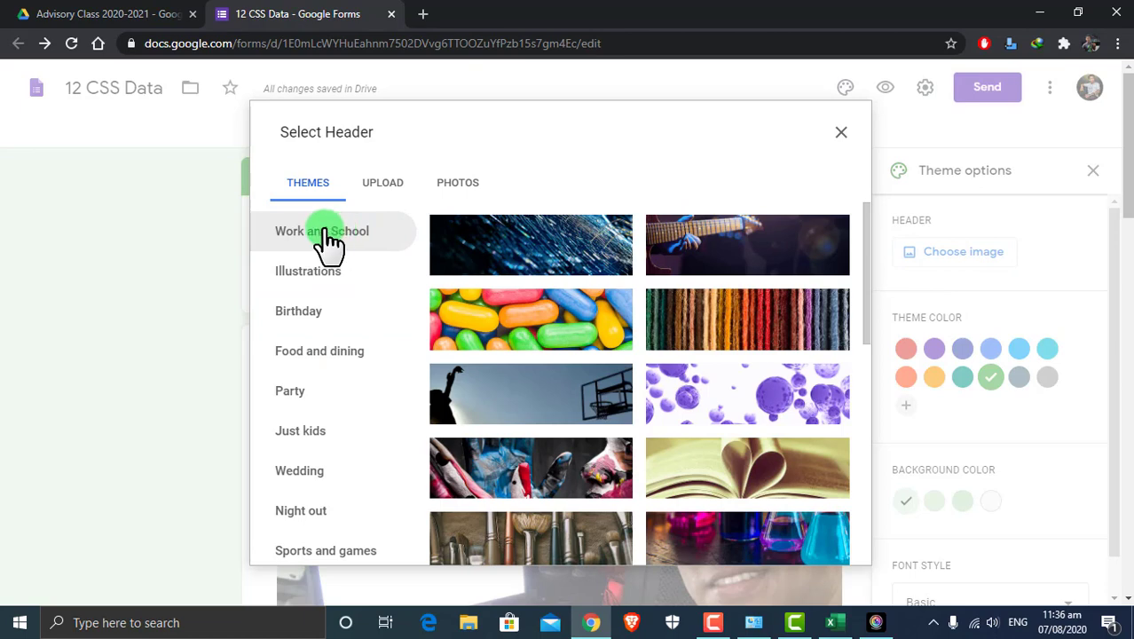
scroll(798, 462, down, 1)
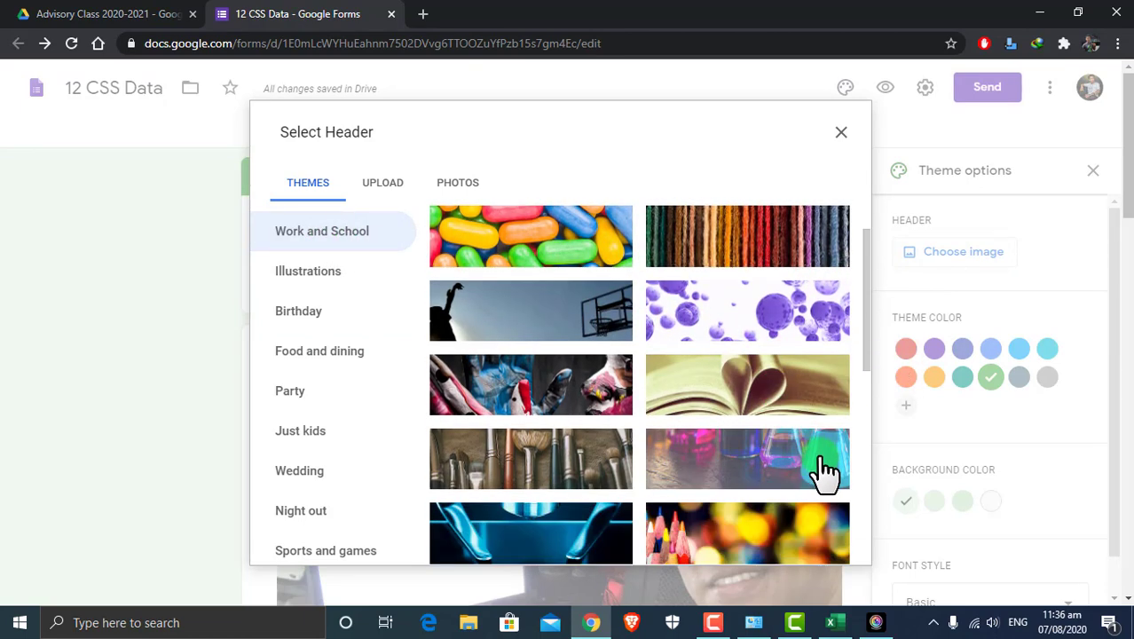
scroll(825, 470, down, 2)
scroll(821, 483, down, 2)
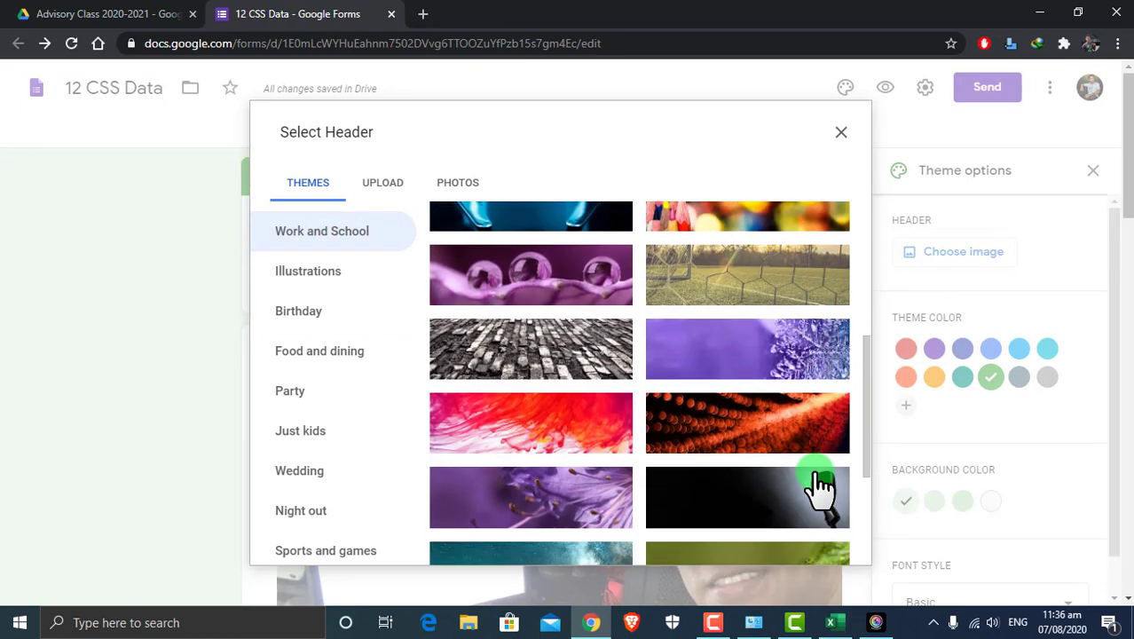
click(775, 291)
scroll(873, 273, up, 2)
click(825, 543)
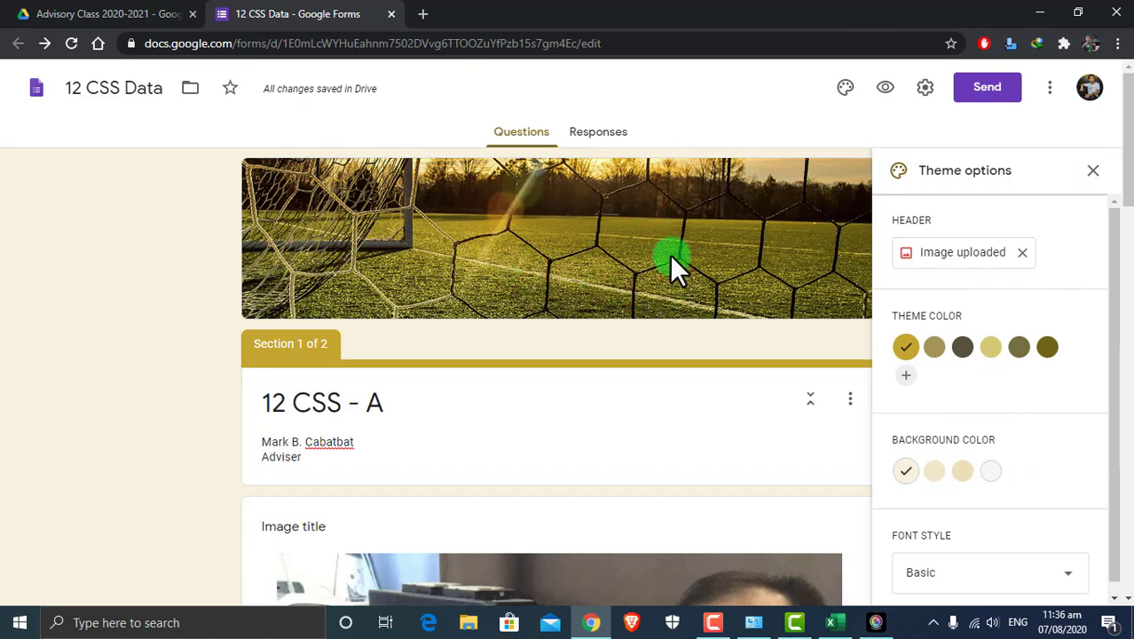
click(1093, 170)
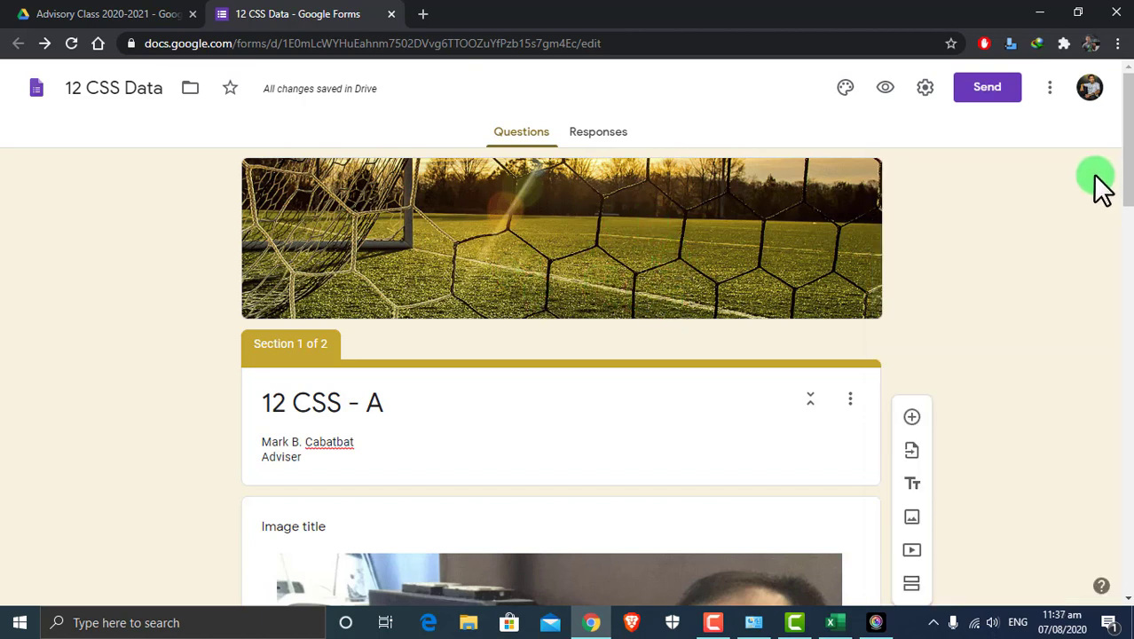
- Preview the form, look through its first section, and continue to the section with the questions
click(886, 92)
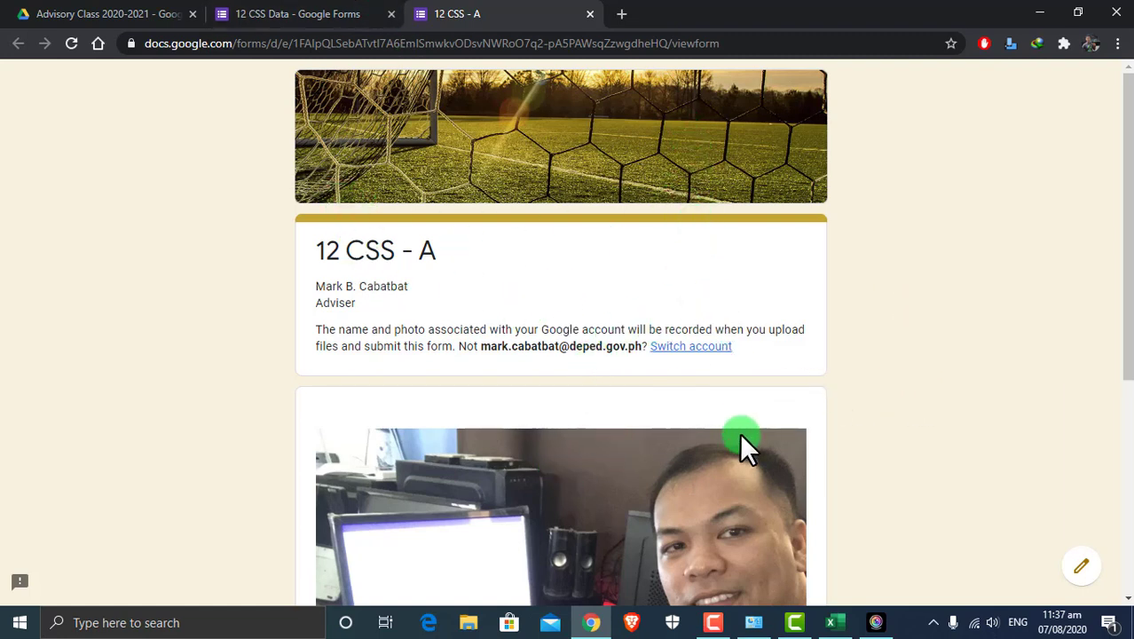
scroll(754, 429, down, 5)
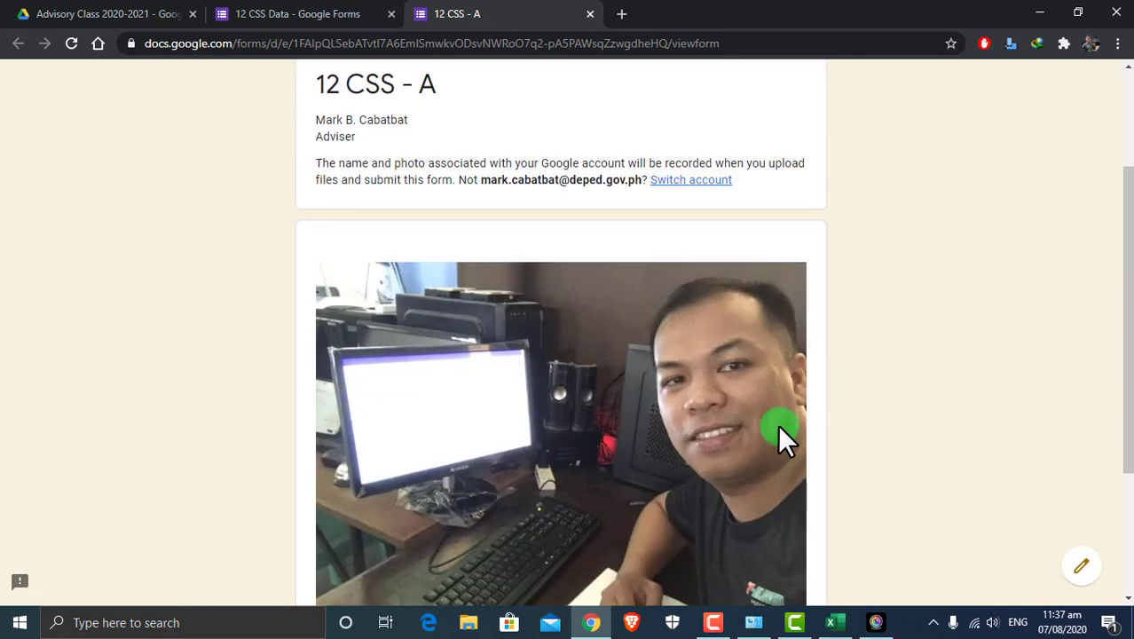
scroll(621, 338, up, 5)
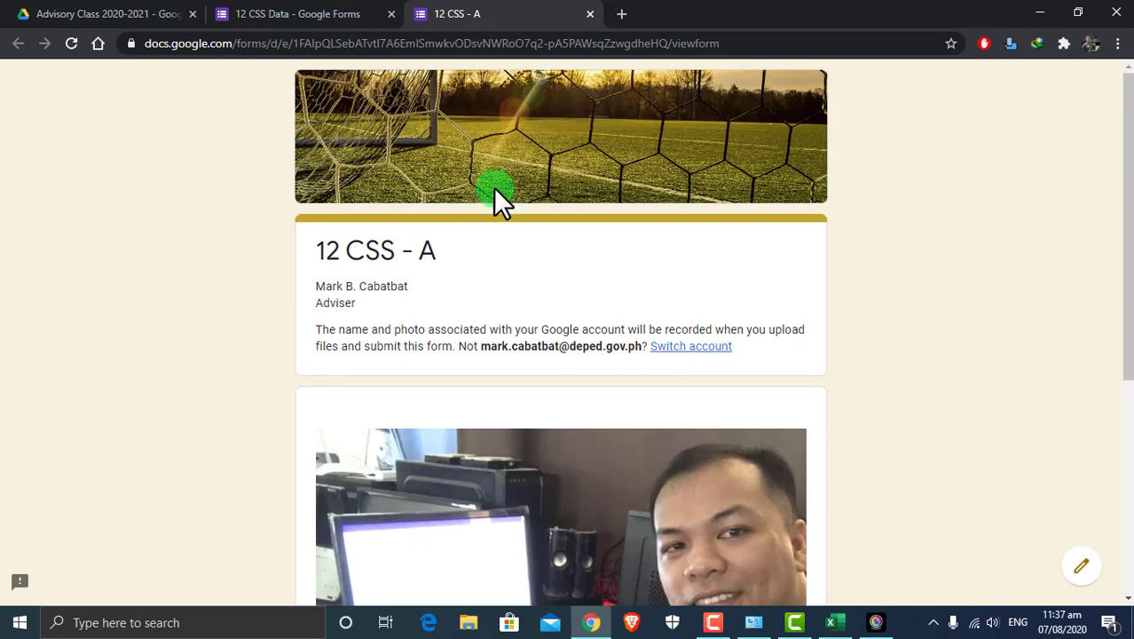
scroll(488, 266, down, 5)
scroll(497, 337, up, 5)
scroll(532, 177, down, 5)
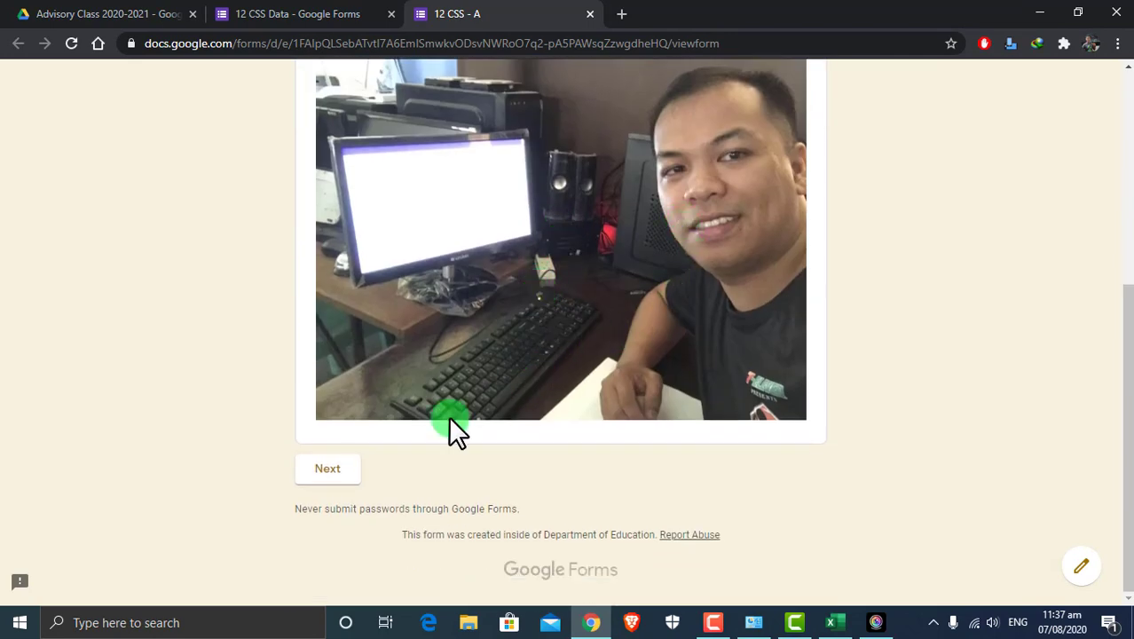
click(327, 471)
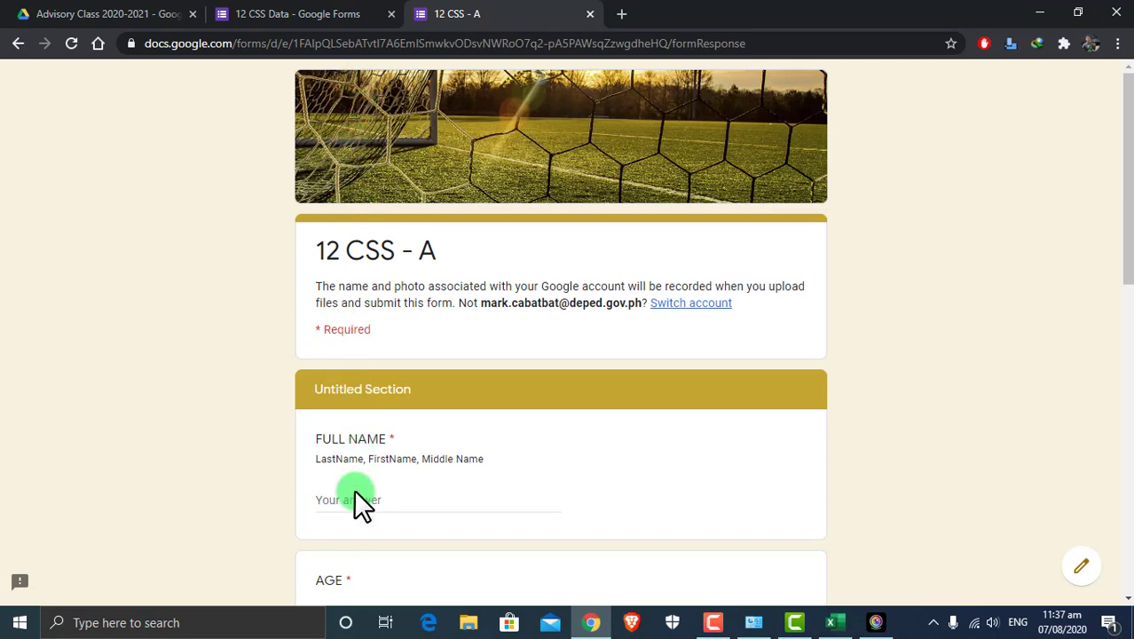
- Answer the FULL NAME question with the respondent's full name and enter 31 for AGE
text(CABATBAT, MARK BRUAN)
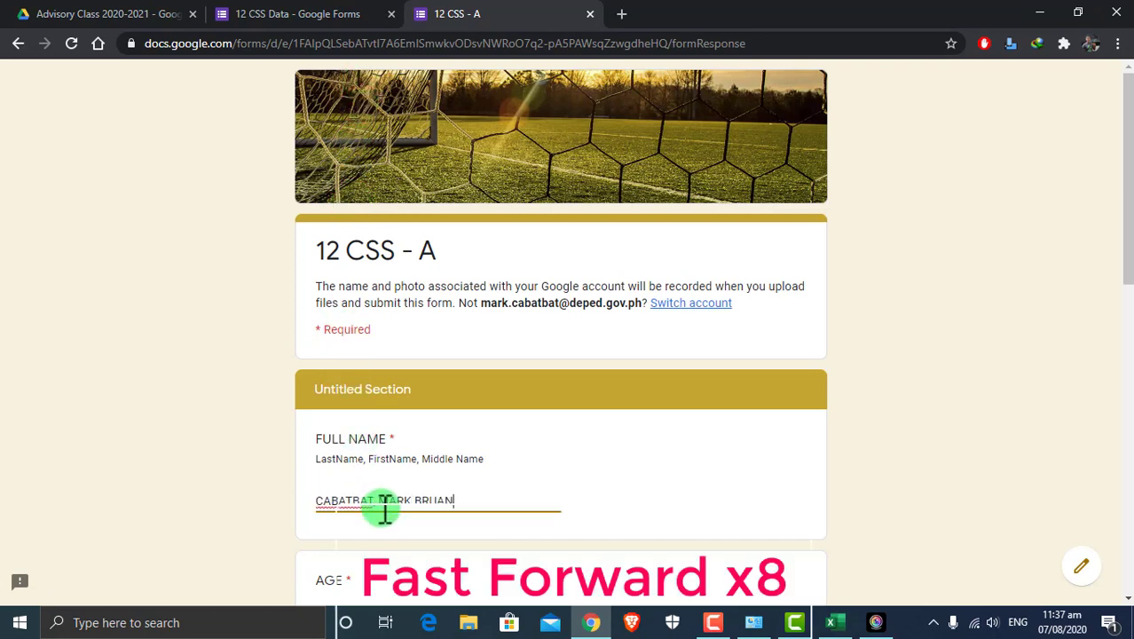
scroll(390, 487, down, 3)
click(405, 450)
scroll(425, 460, down, 1)
text(31)
scroll(372, 302, down, 3)
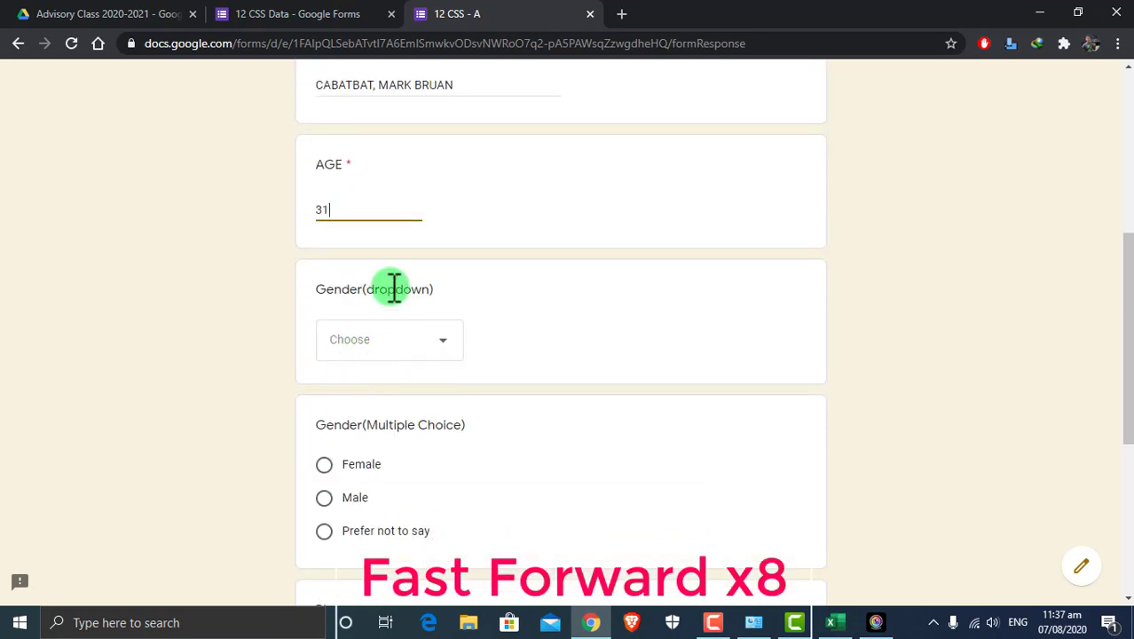
- Choose Male in both the Gender(dropdown) and Gender(Multiple Choice) questions
click(417, 340)
click(342, 430)
scroll(555, 279, down, 1)
scroll(487, 355, down, 1)
click(355, 414)
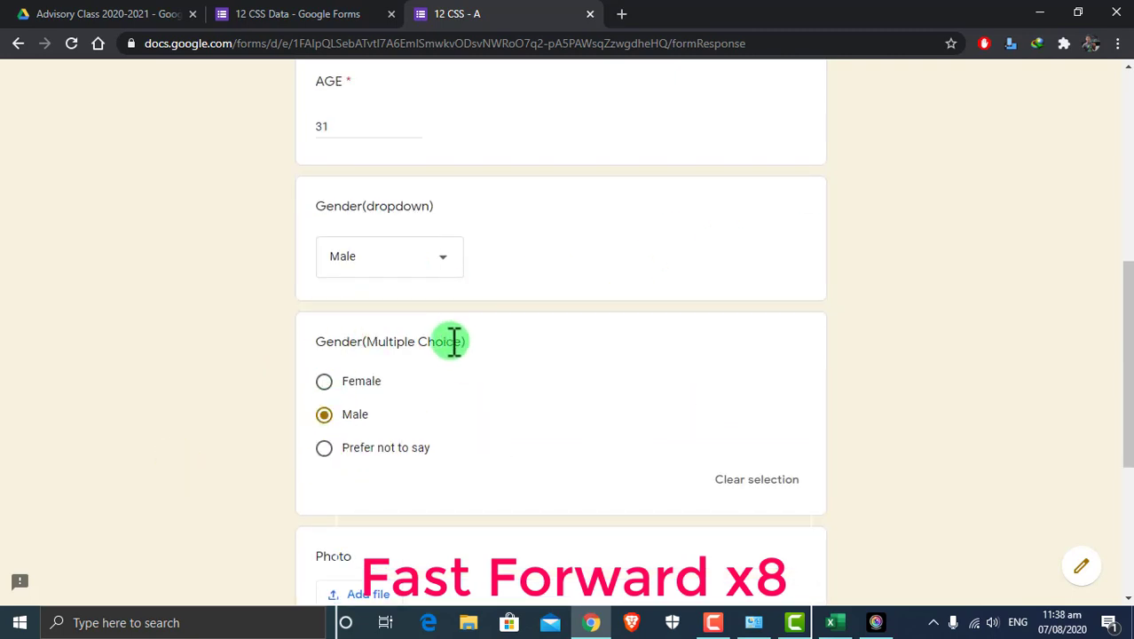
drag(365, 341, 421, 341)
drag(366, 206, 433, 205)
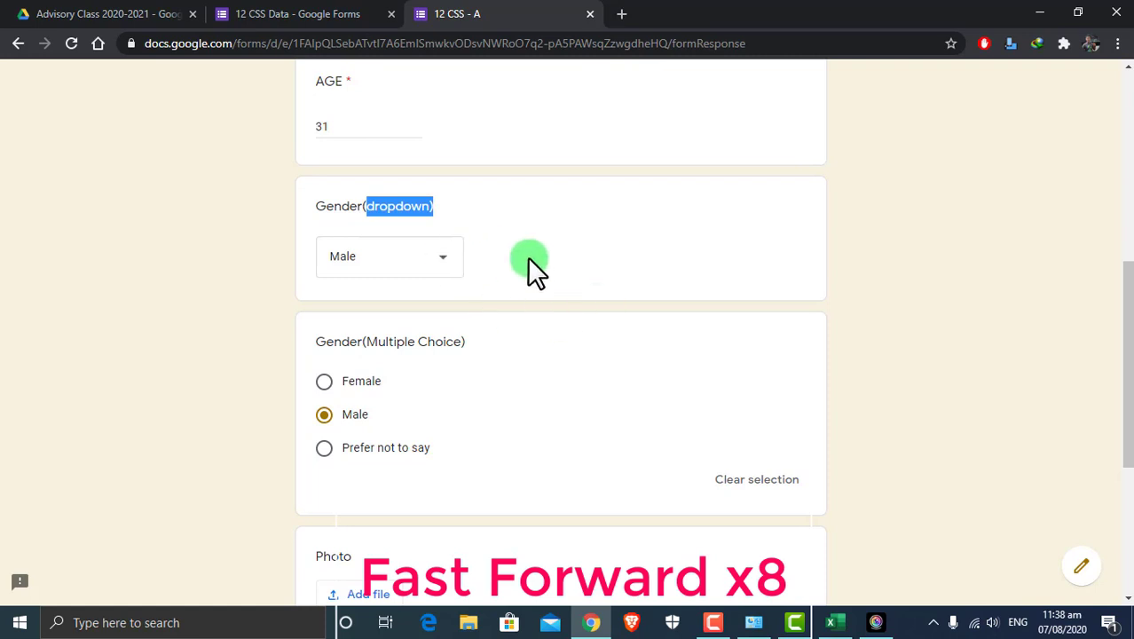
click(512, 279)
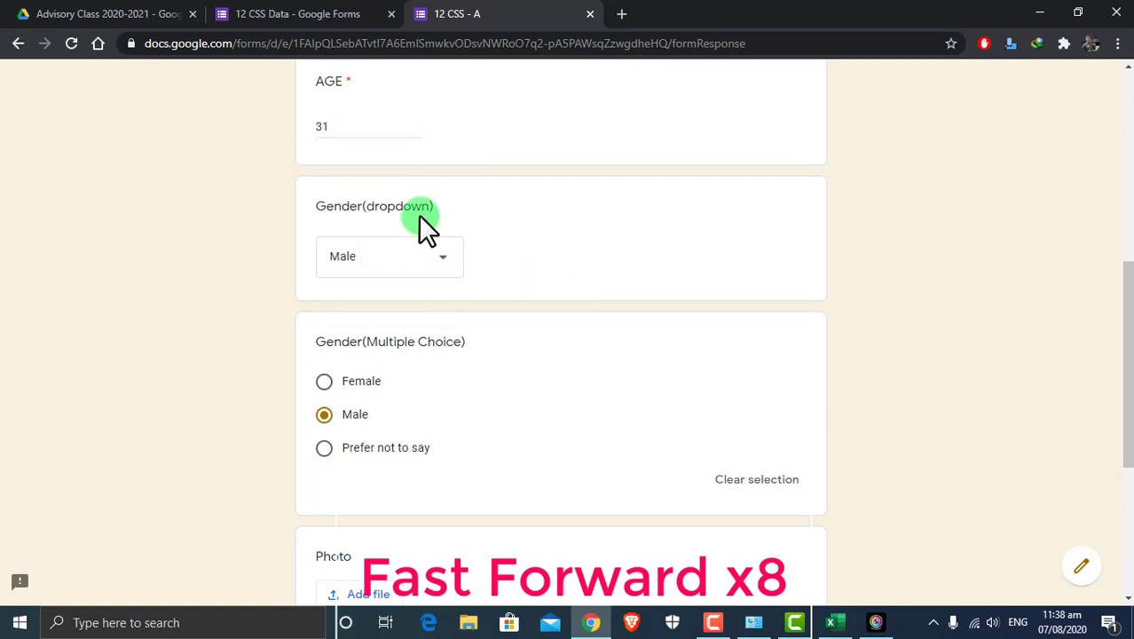
- Try to add a file to the Photo question and close the upload window
scroll(552, 388, down, 4)
click(367, 268)
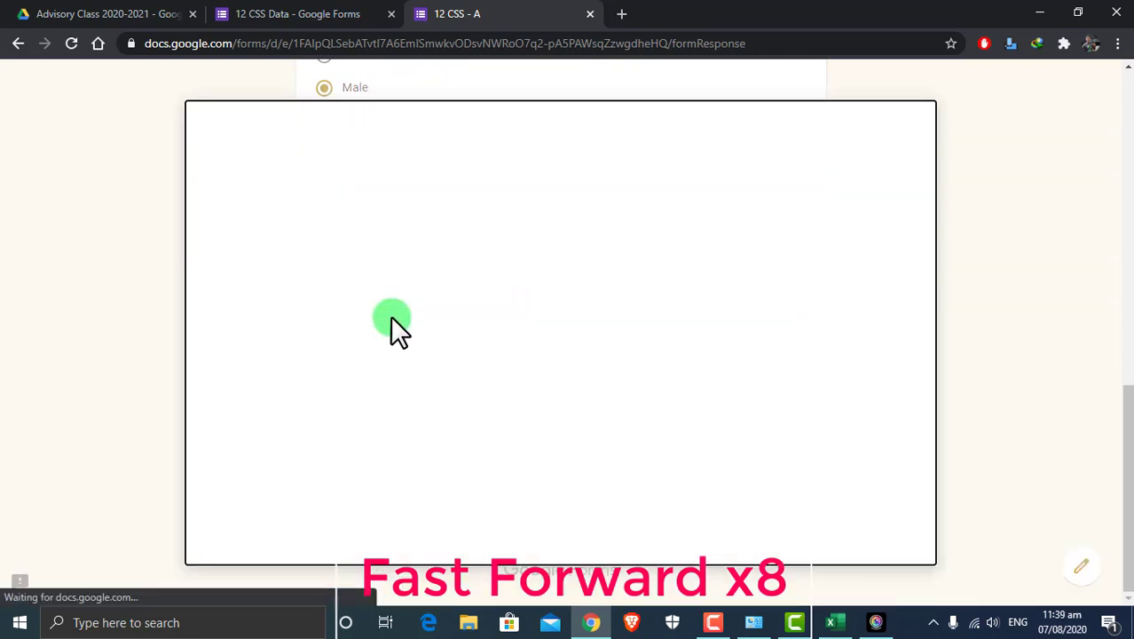
click(559, 347)
click(986, 45)
click(915, 119)
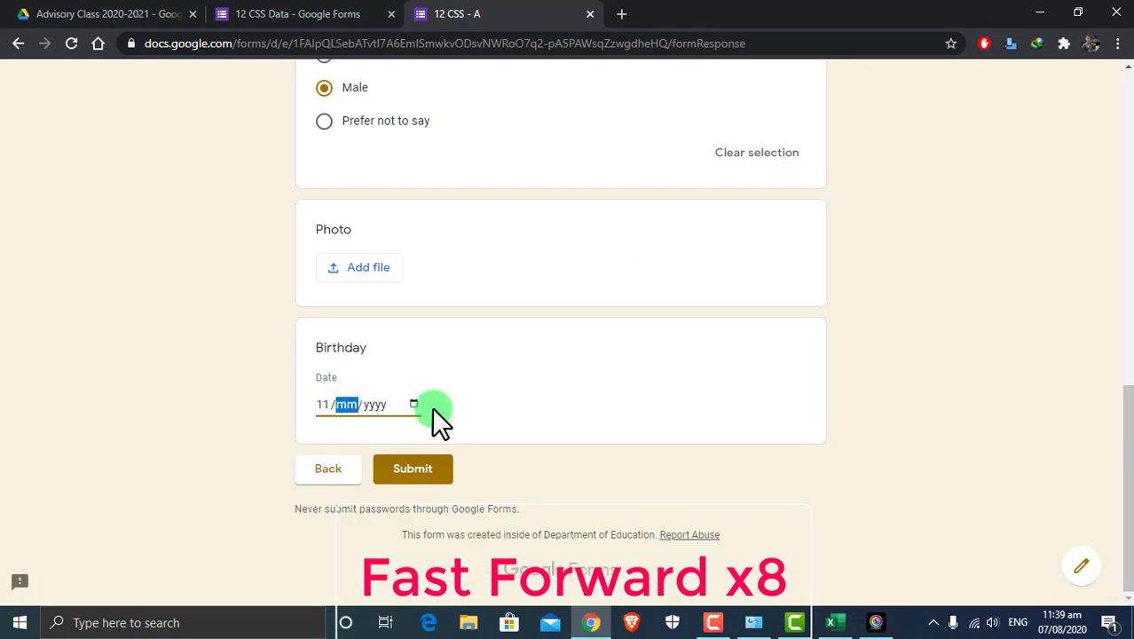
- Pick a date from the calendar for the Birthday question and submit the response
click(413, 405)
click(533, 390)
click(413, 404)
click(359, 181)
click(384, 237)
click(454, 304)
click(584, 311)
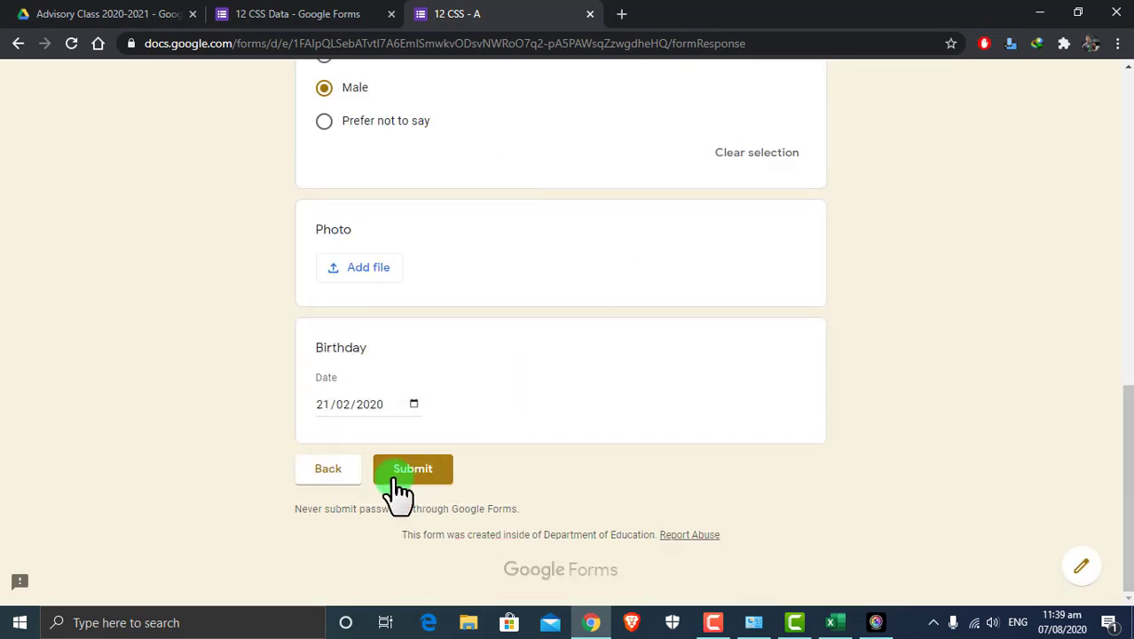
click(405, 475)
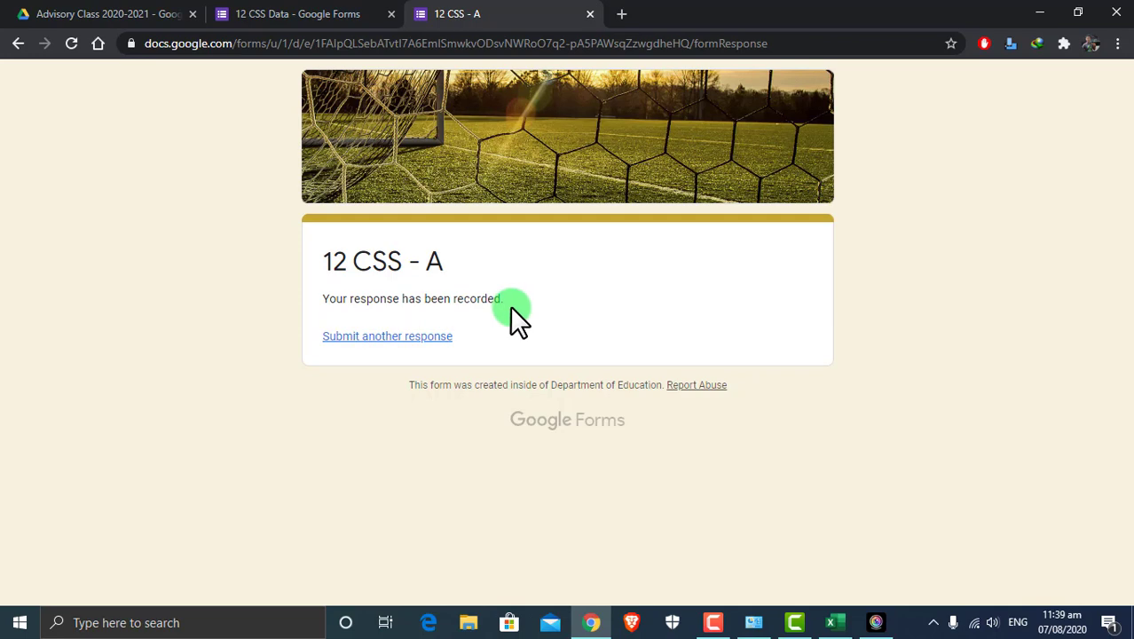
- Return to the 12 CSS Data form editor and delete the Gender(dropdown) question
click(291, 16)
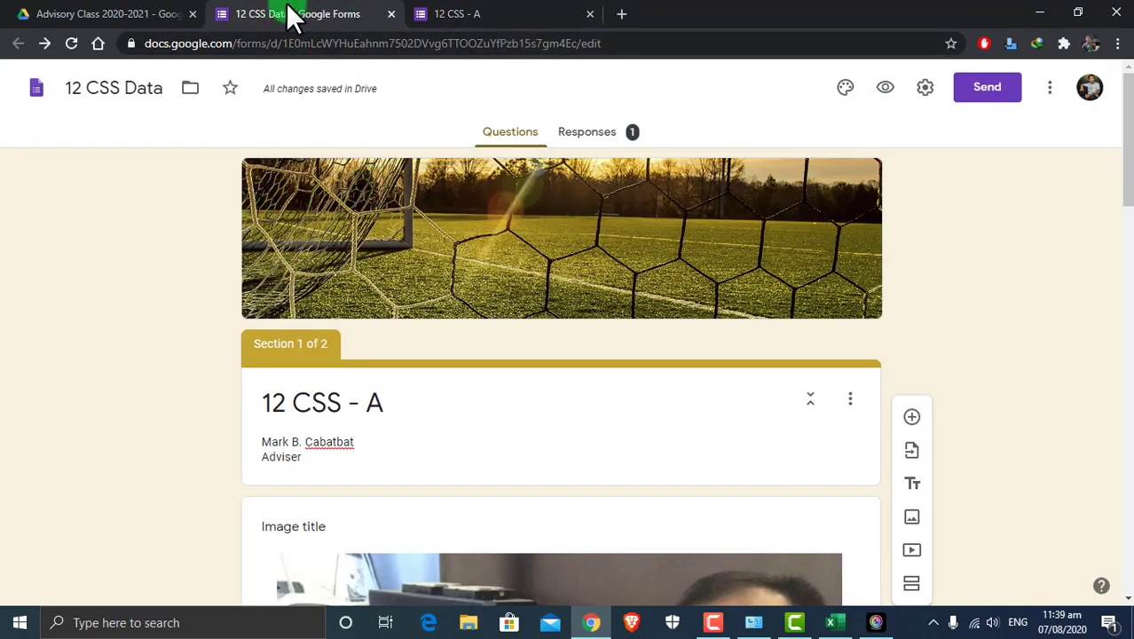
click(455, 16)
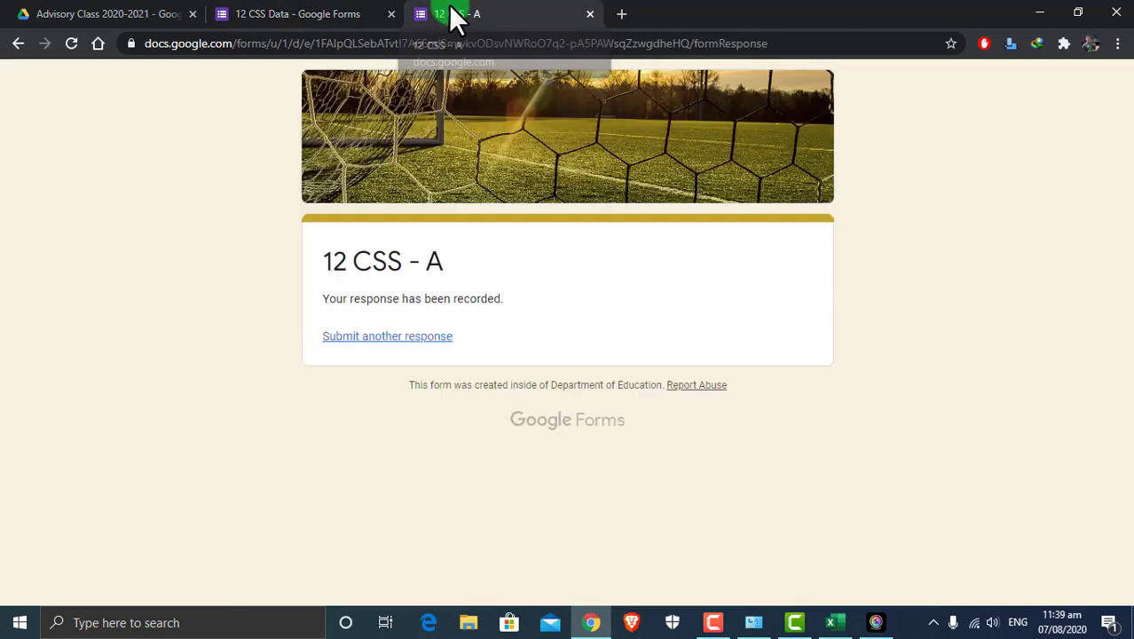
click(315, 14)
scroll(497, 295, down, 10)
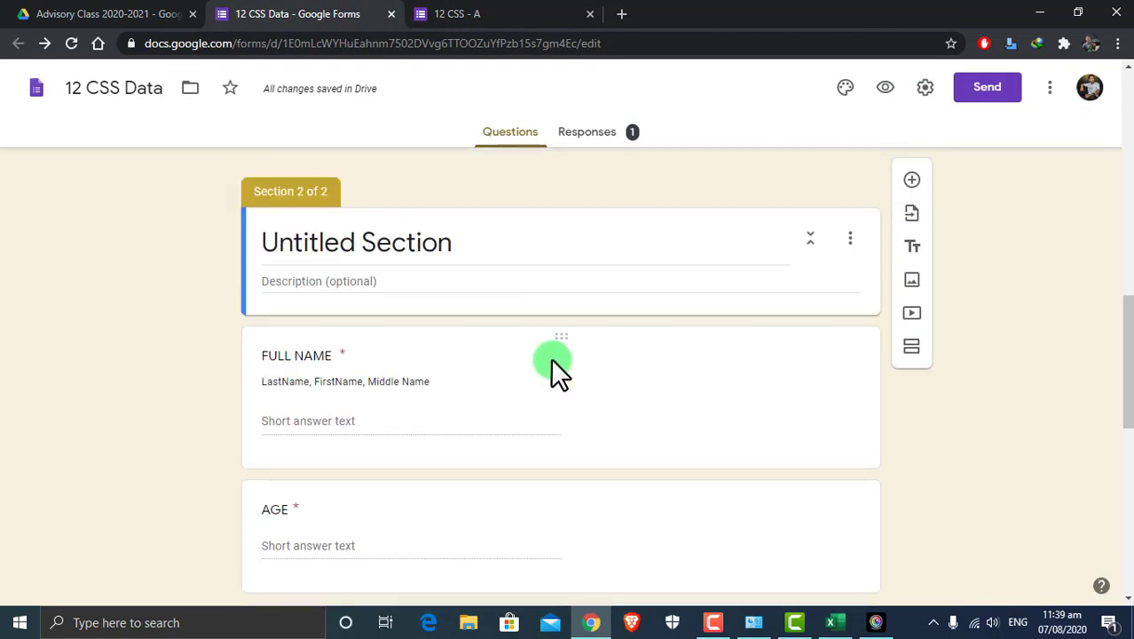
scroll(556, 373, down, 3)
scroll(293, 362, up, 1)
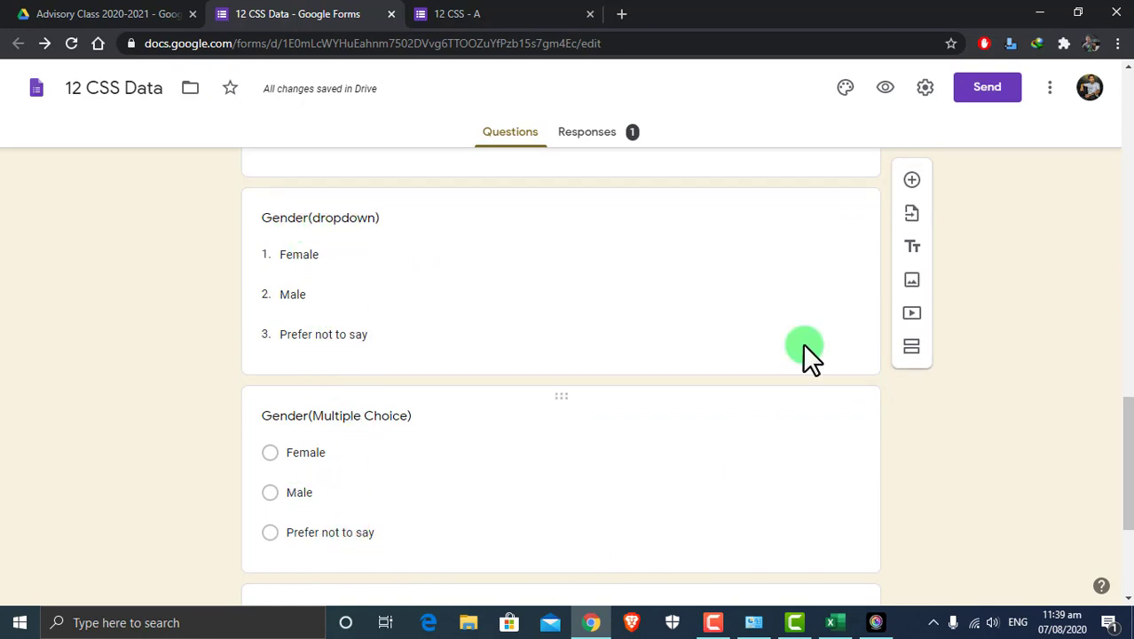
click(856, 206)
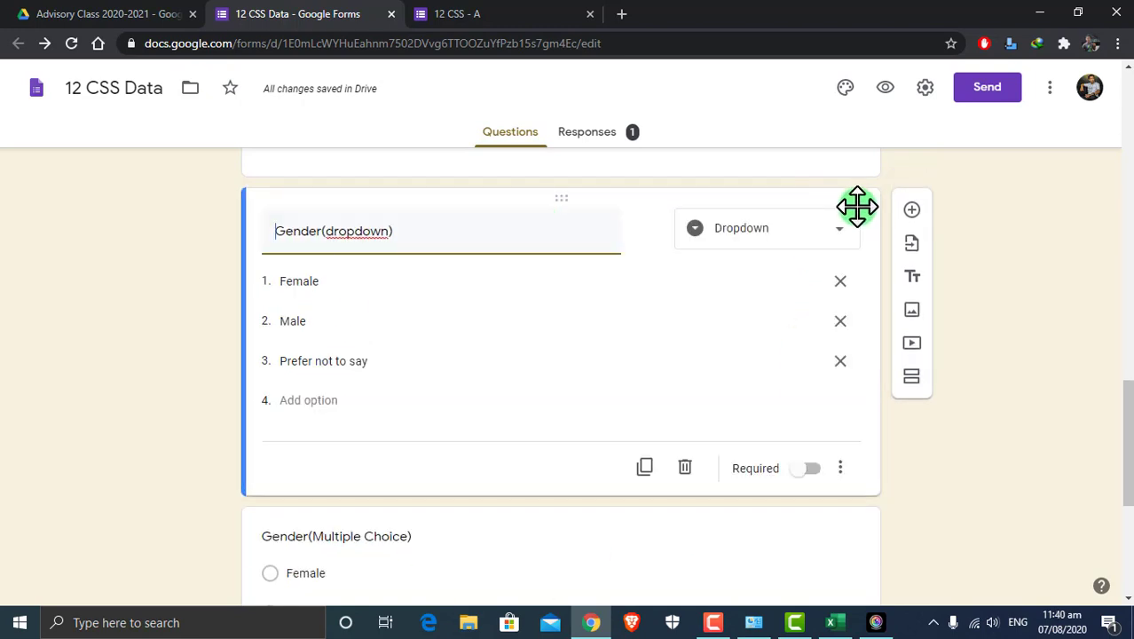
click(686, 471)
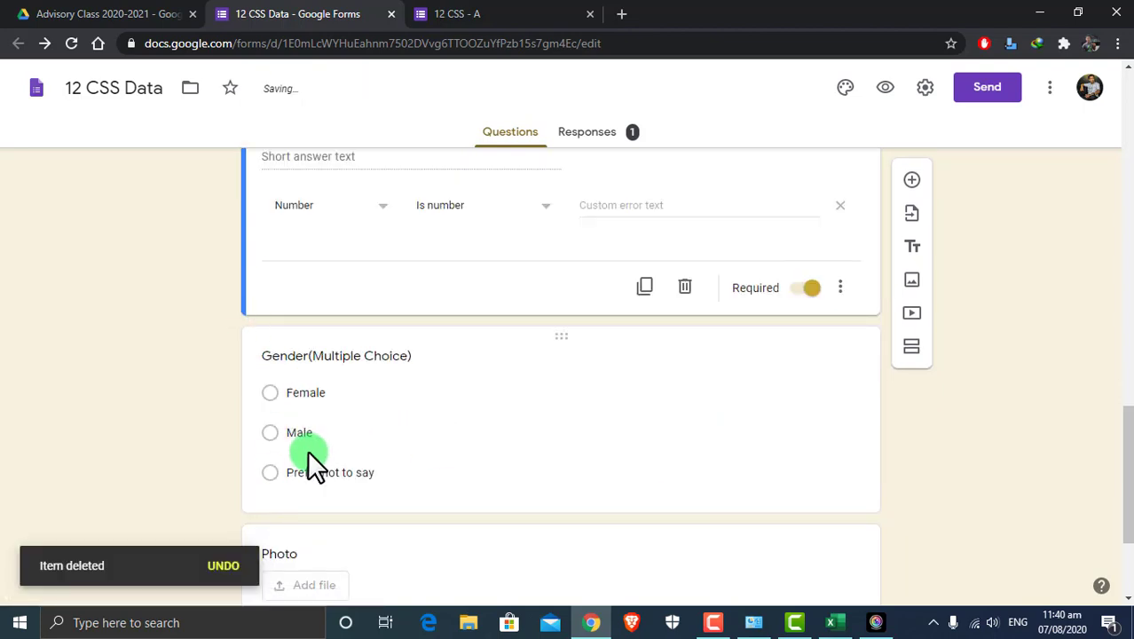
- Examine the summary of form responses, including the Gender(Multiple Choice) chart and the Photo and Birthday answers
scroll(440, 465, up, 10)
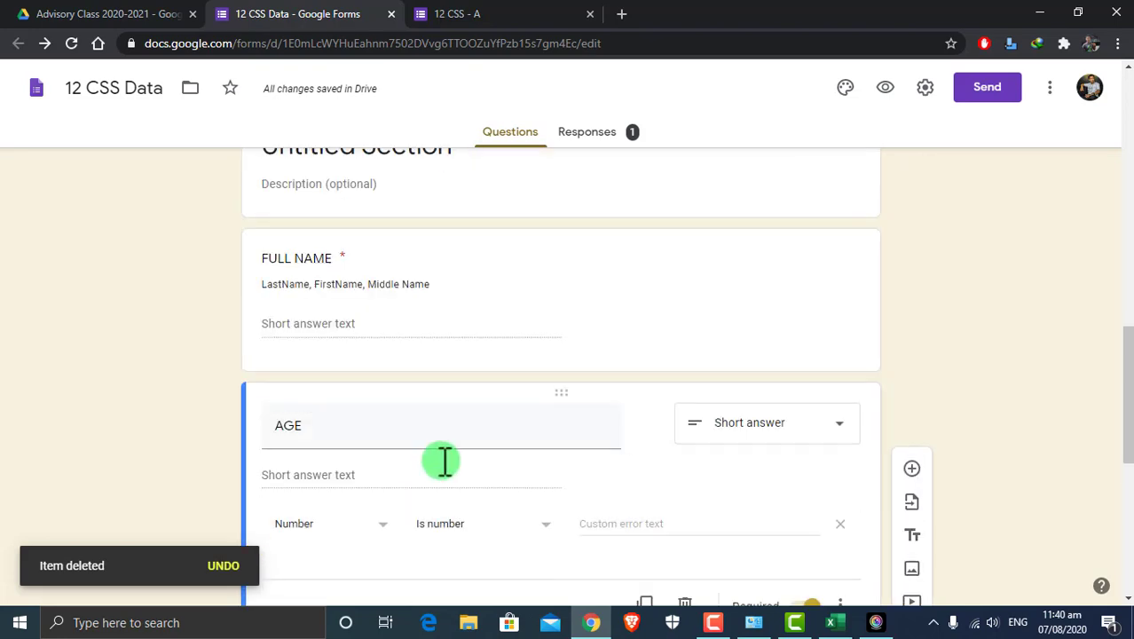
scroll(443, 443, up, 3)
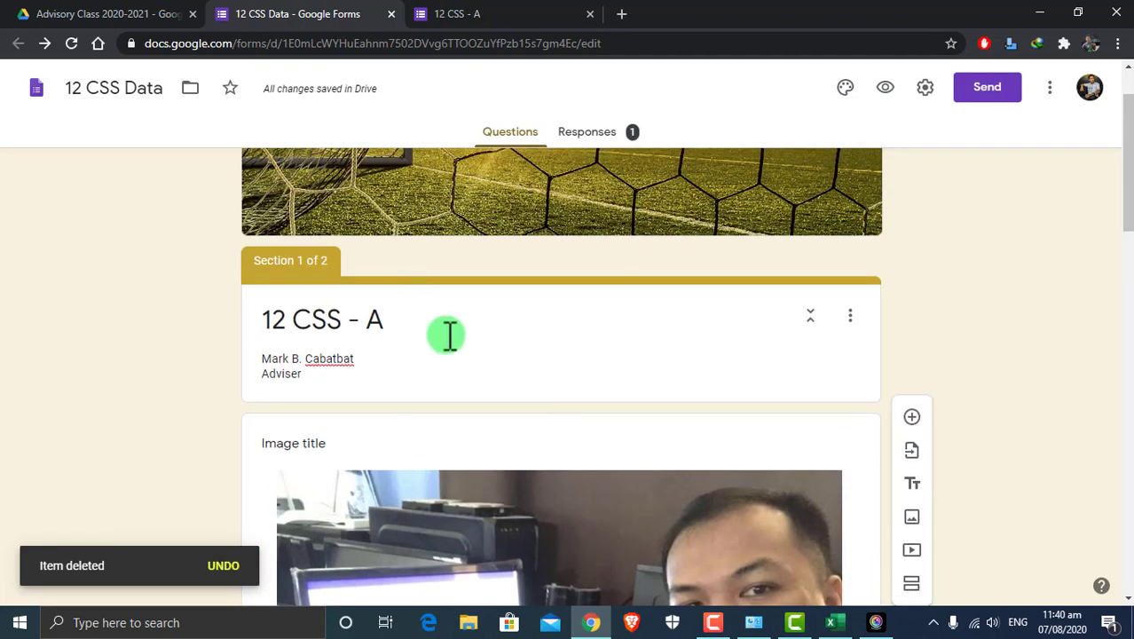
click(599, 135)
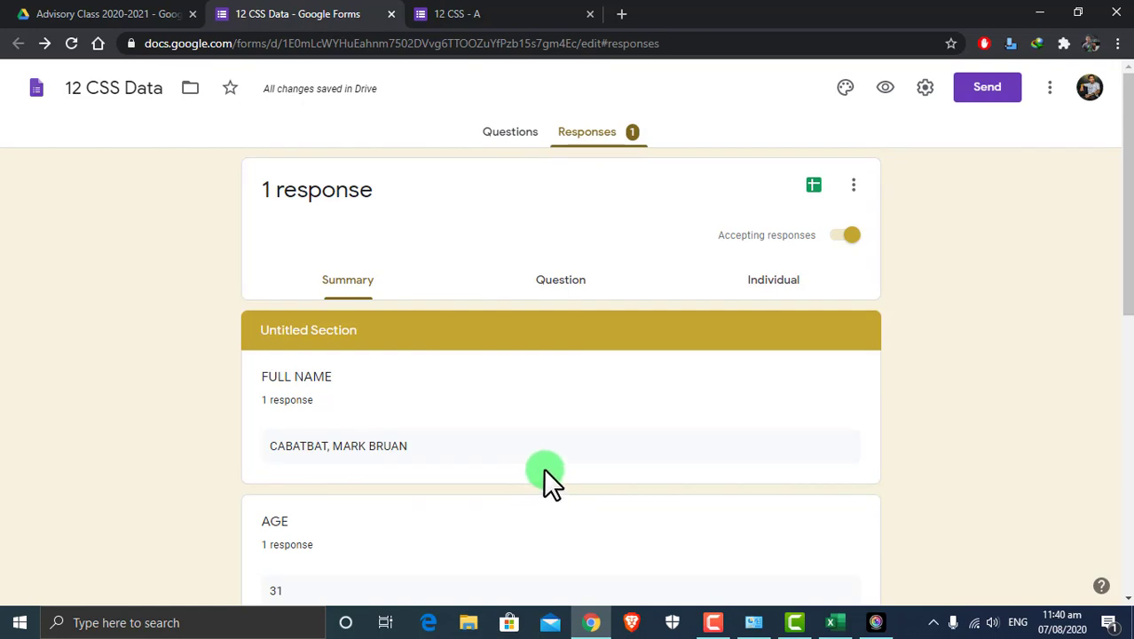
scroll(543, 468, down, 6)
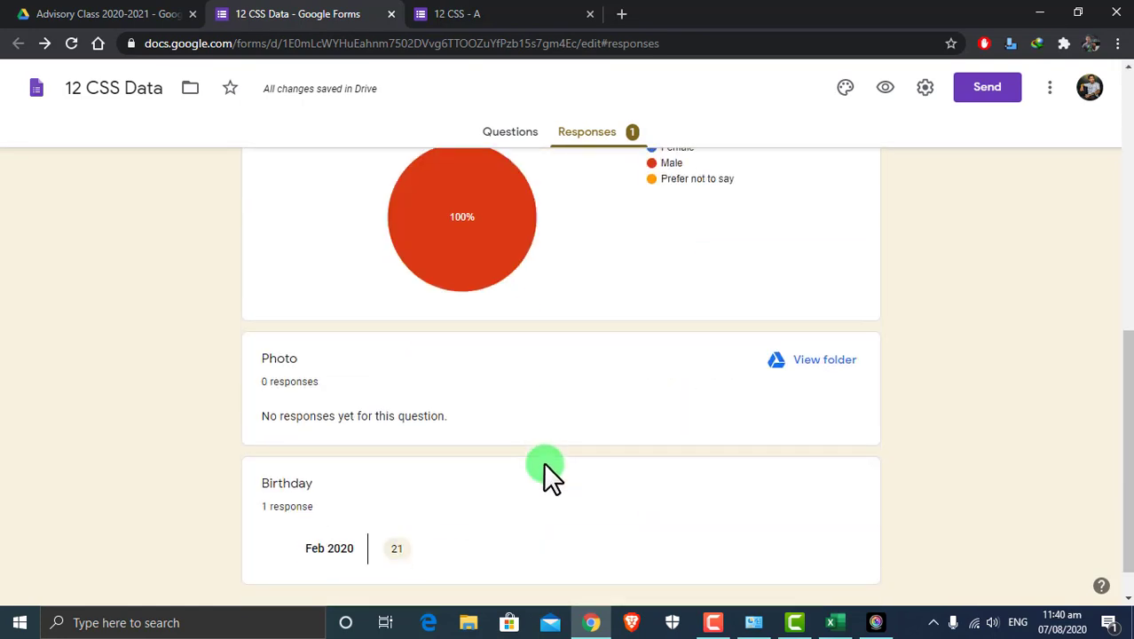
scroll(545, 470, up, 2)
scroll(593, 373, up, 1)
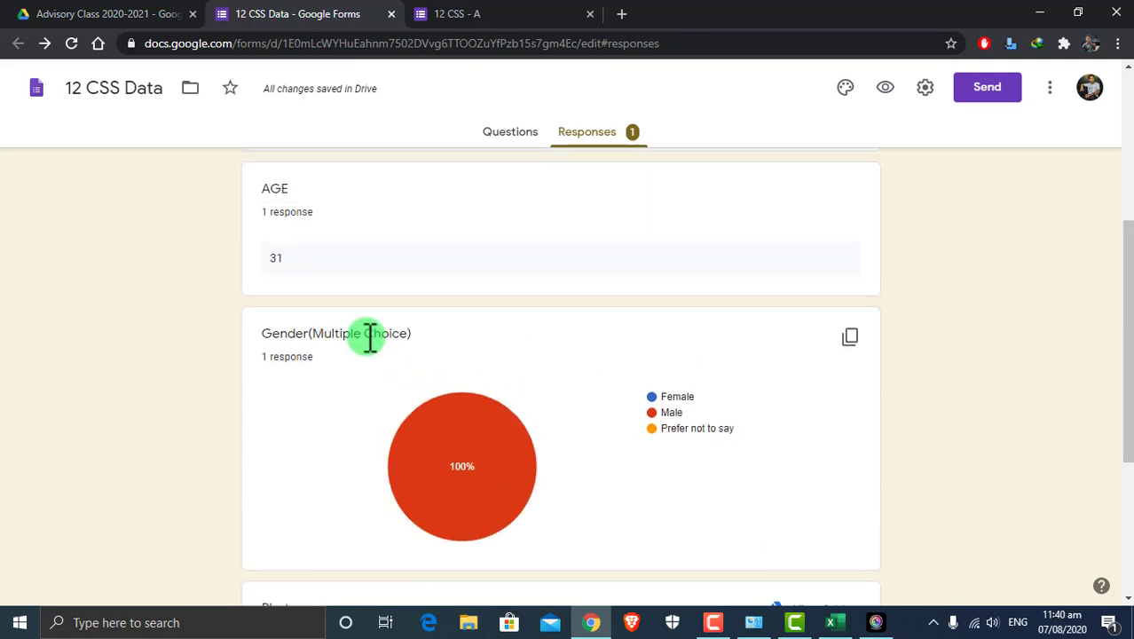
scroll(470, 521, down, 1)
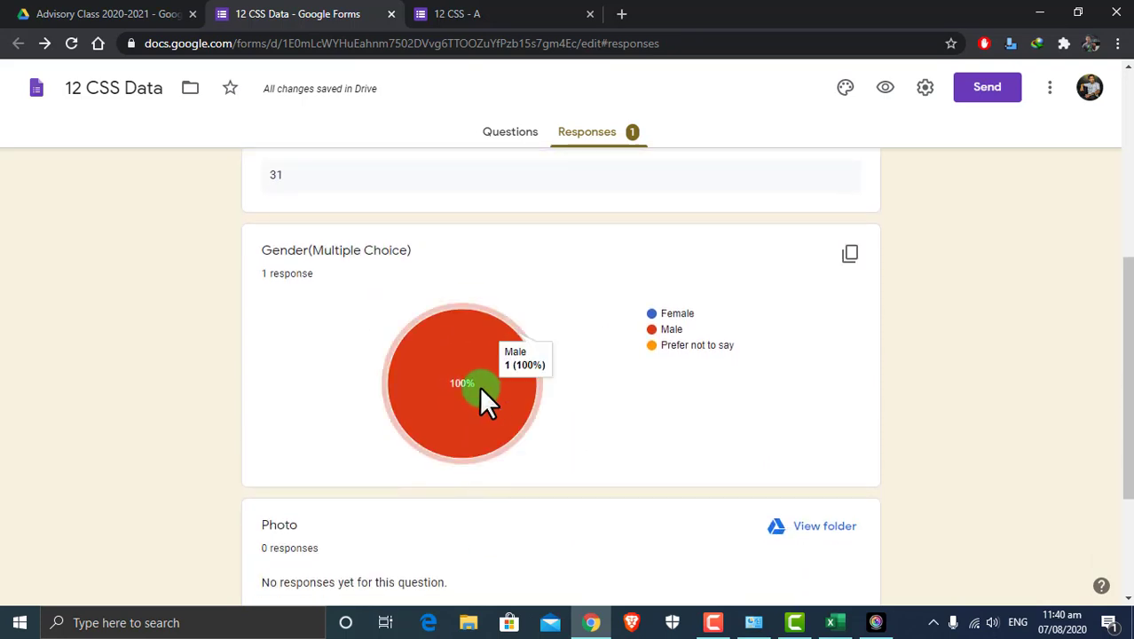
mouse_move(428, 395)
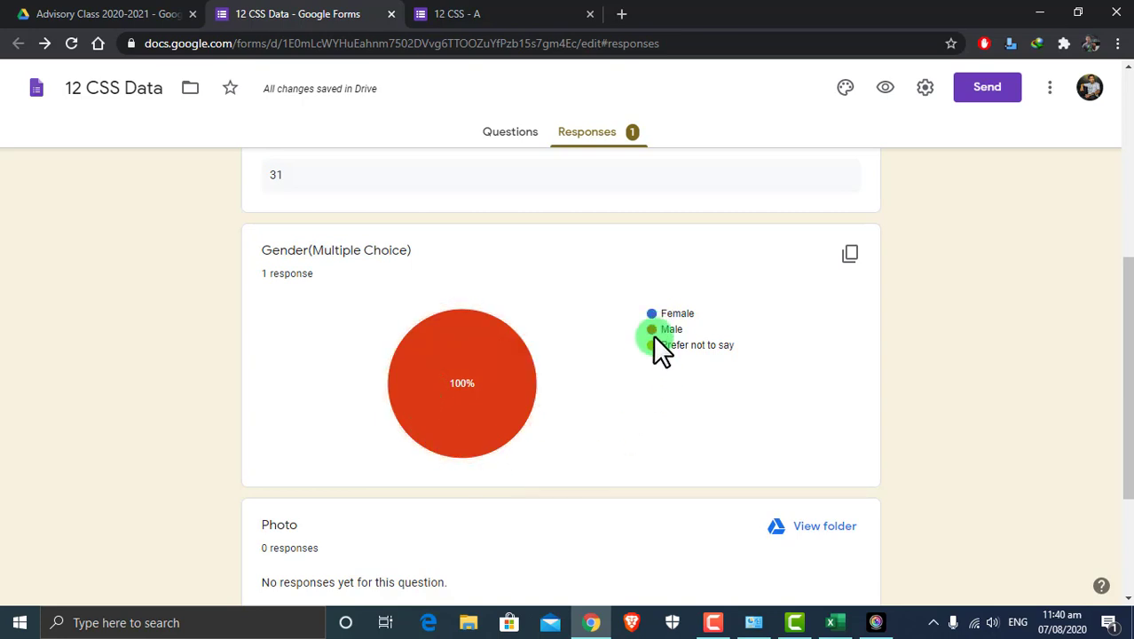
scroll(644, 391, down, 3)
scroll(630, 448, up, 4)
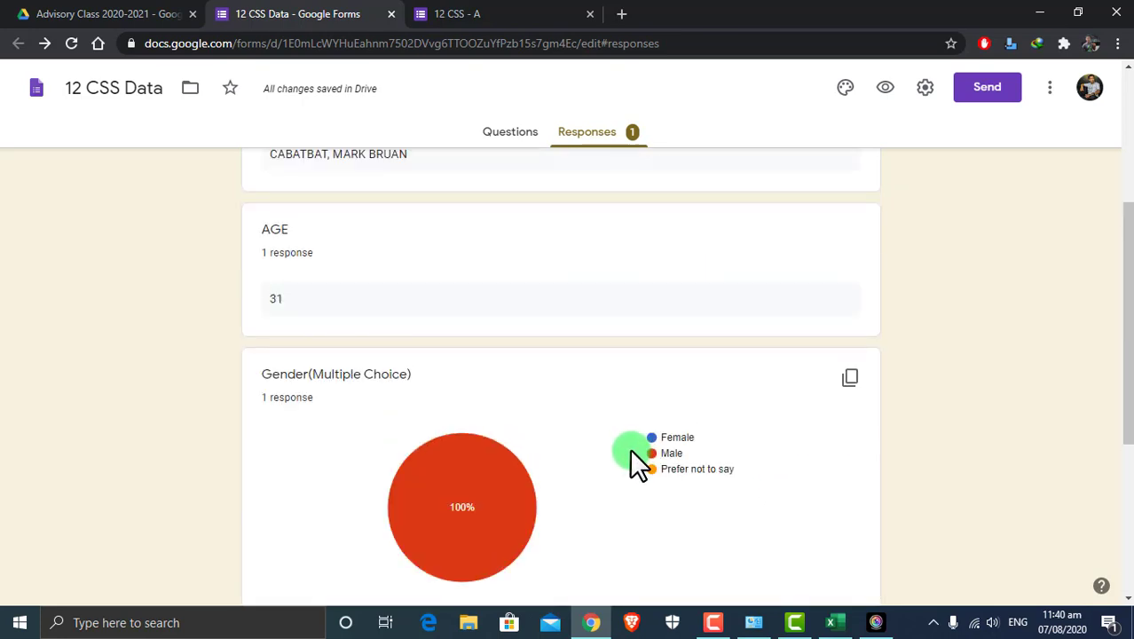
- Create a new spreadsheet named 12 CSS Data (Responses) as the destination for the form responses
scroll(629, 448, up, 3)
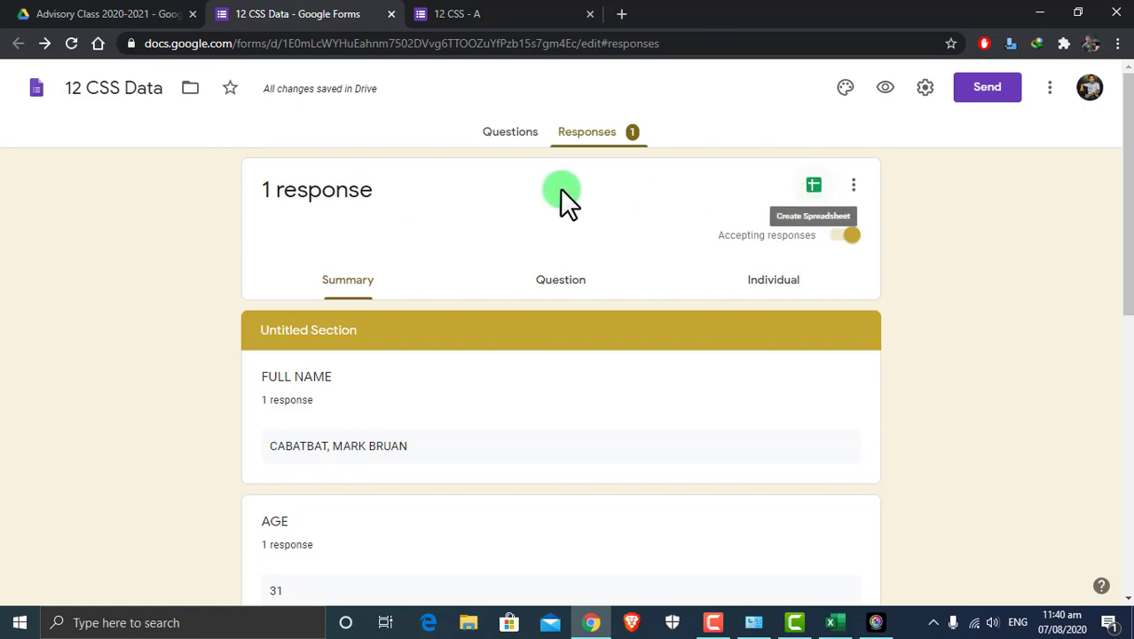
click(818, 197)
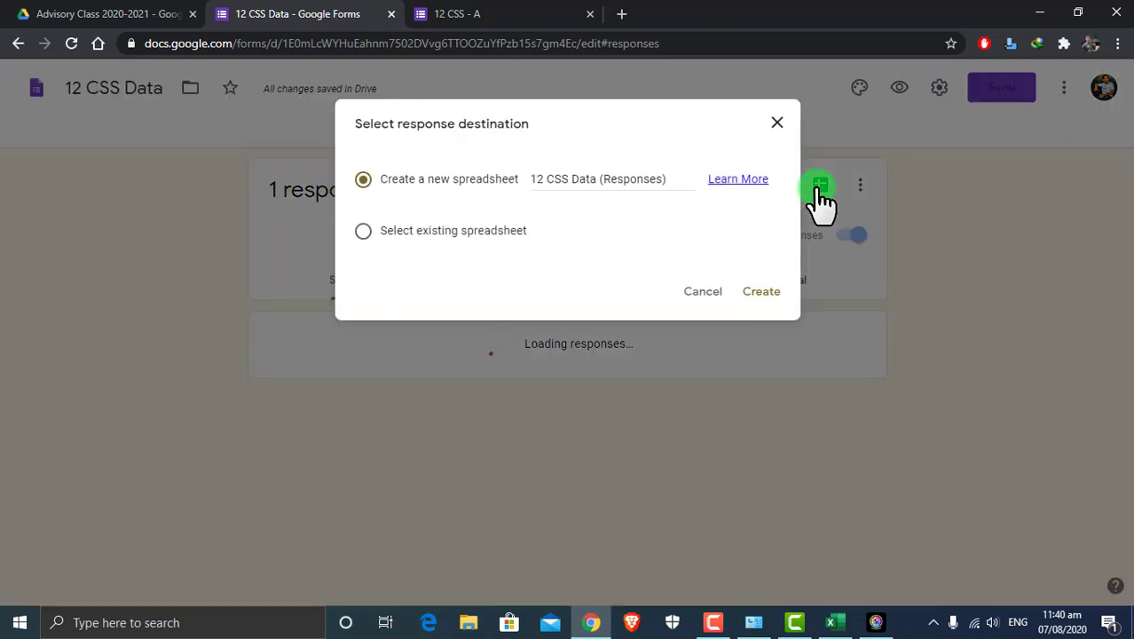
click(760, 293)
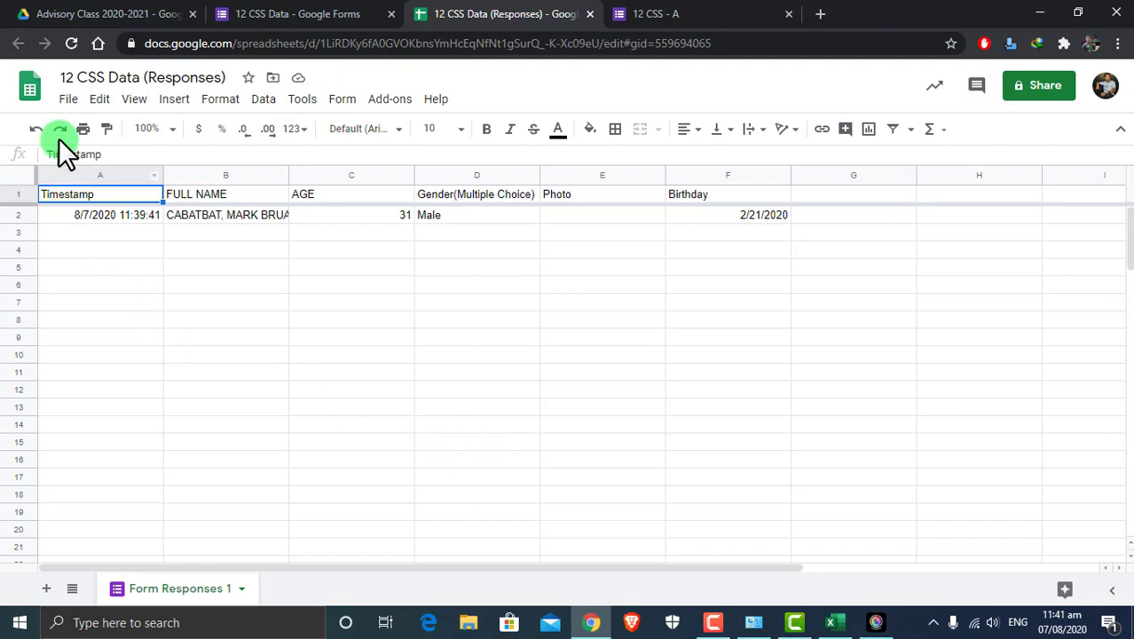
- Download the responses spreadsheet as a Microsoft Excel (.xlsx) file
click(67, 102)
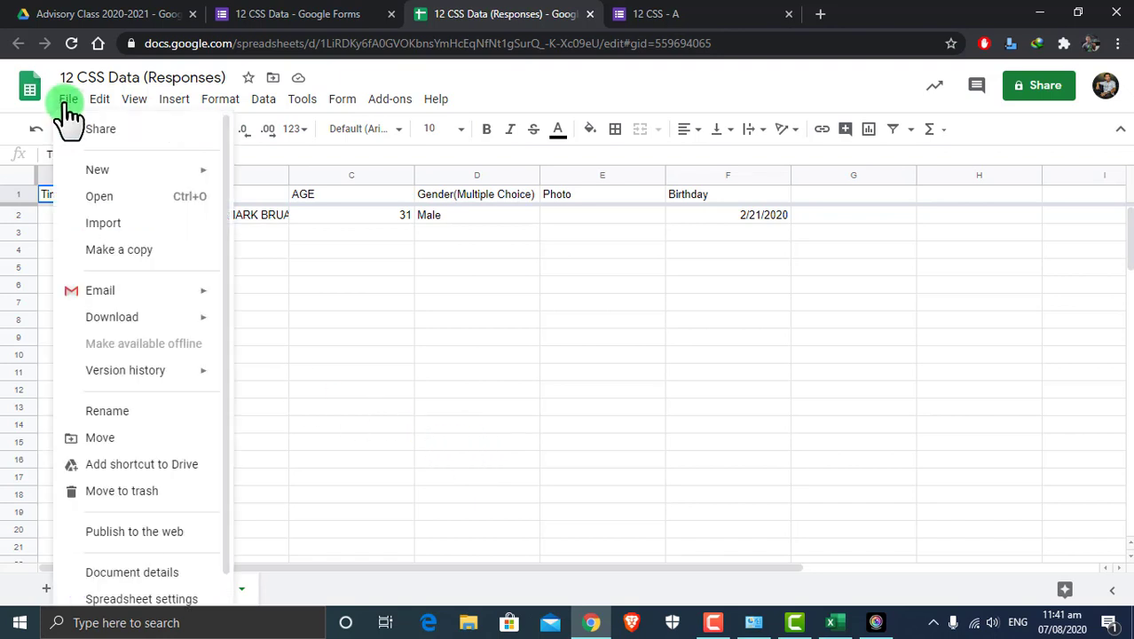
mouse_move(120, 322)
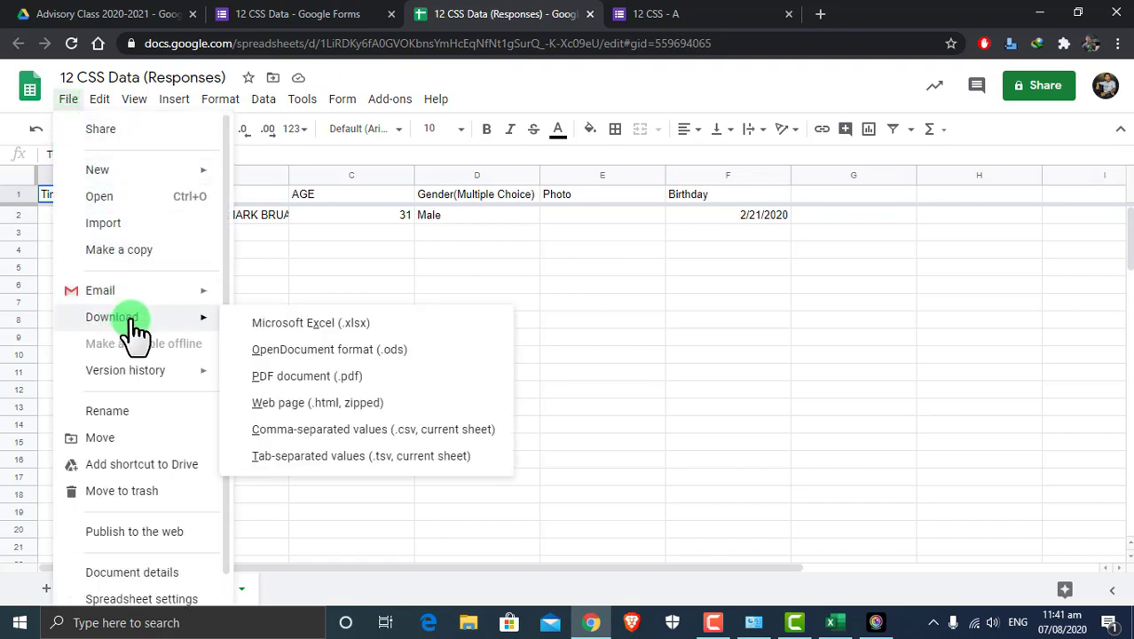
click(270, 328)
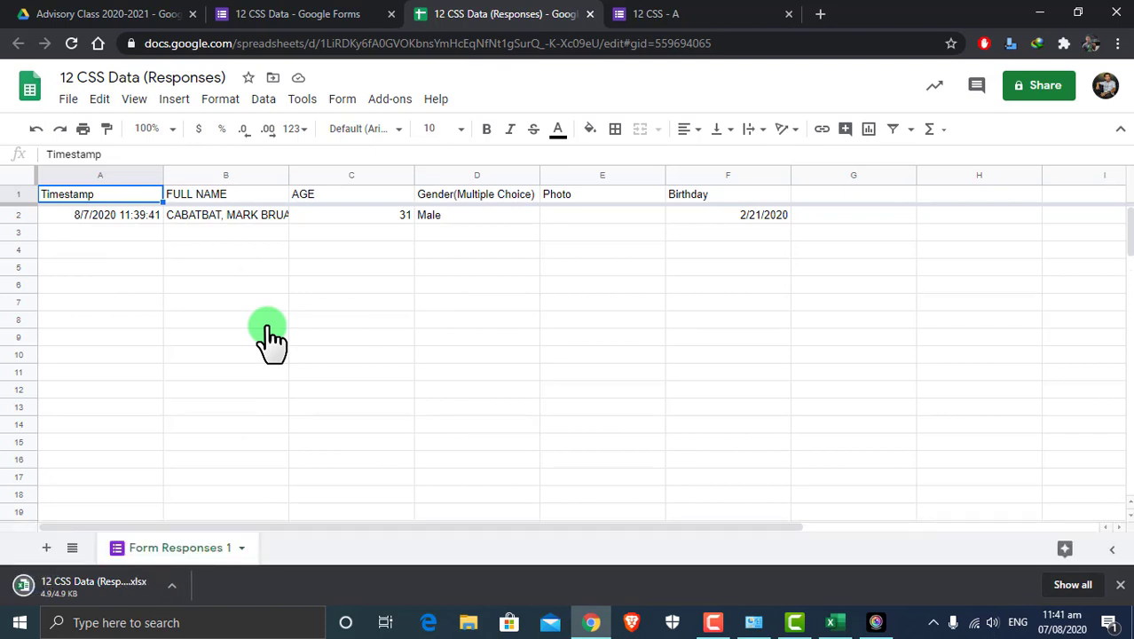
click(878, 356)
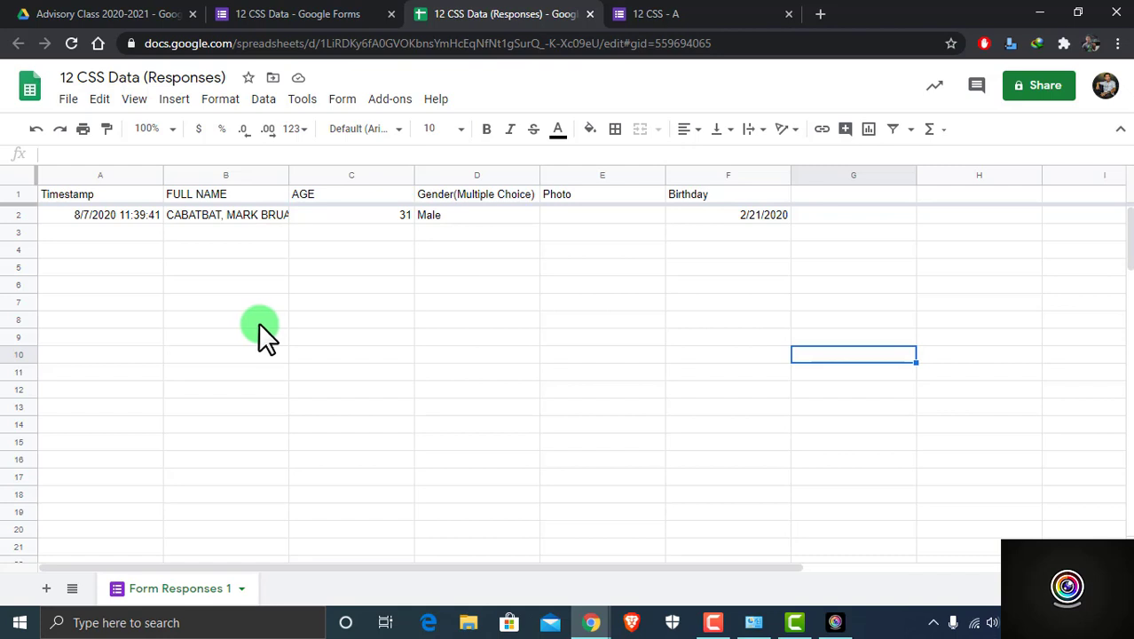
- Close the responses spreadsheet, the live 12 CSS - A form and the 12 CSS Data form editor to return to Google Drive
click(590, 14)
click(590, 13)
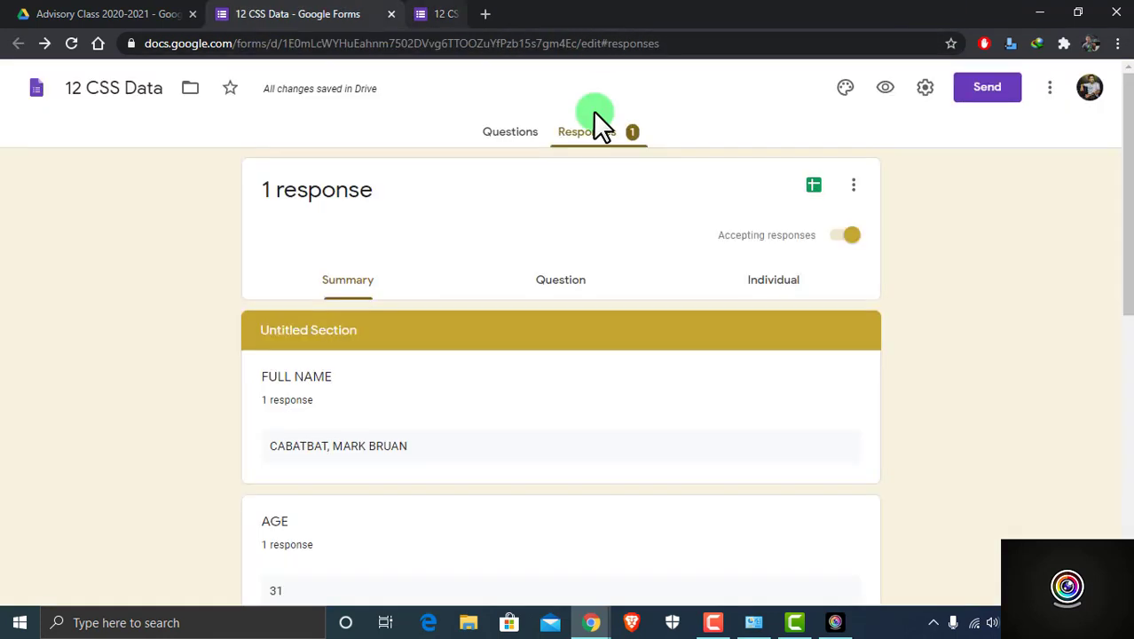
click(392, 13)
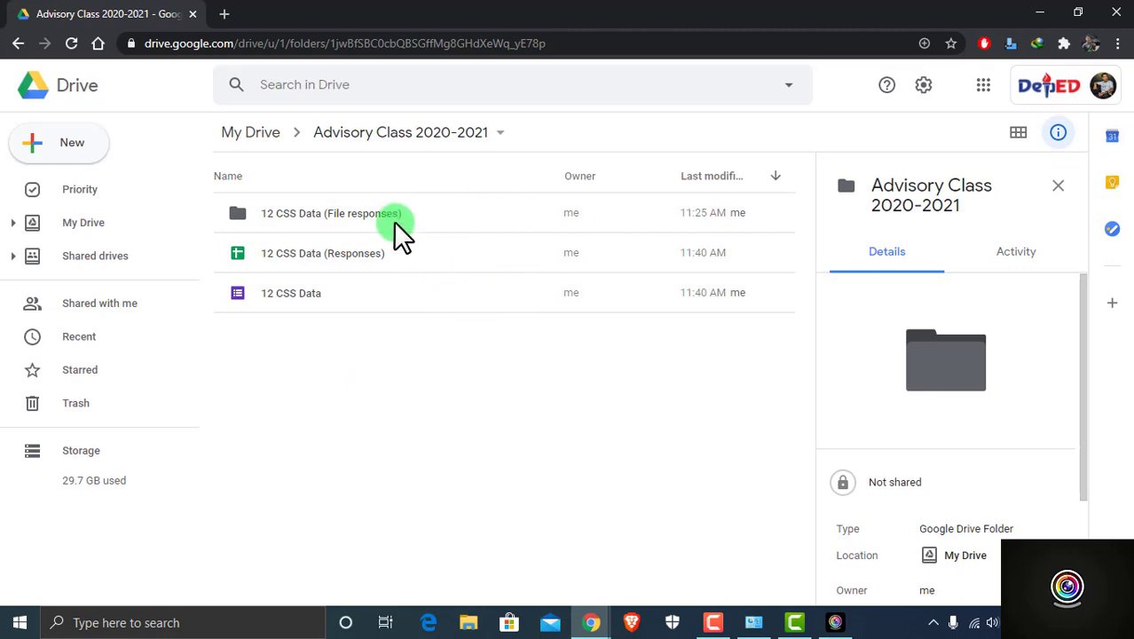
- Reopen the Advisory Class 2020-2021 folder from My Drive and examine its form, responses spreadsheet and file responses folder
click(74, 97)
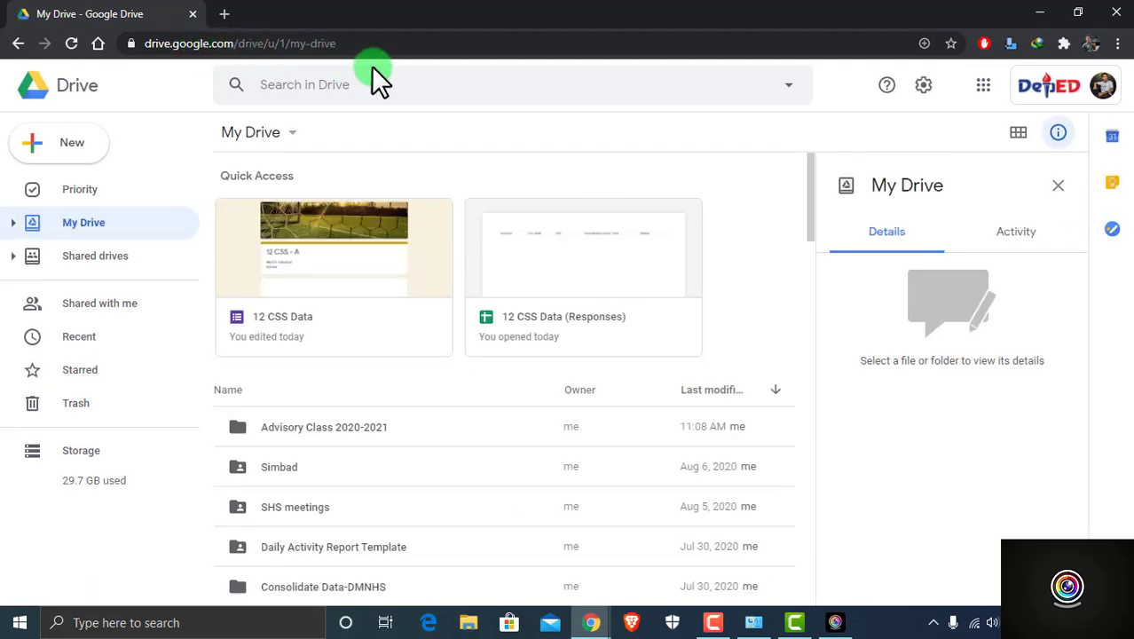
double_click(297, 433)
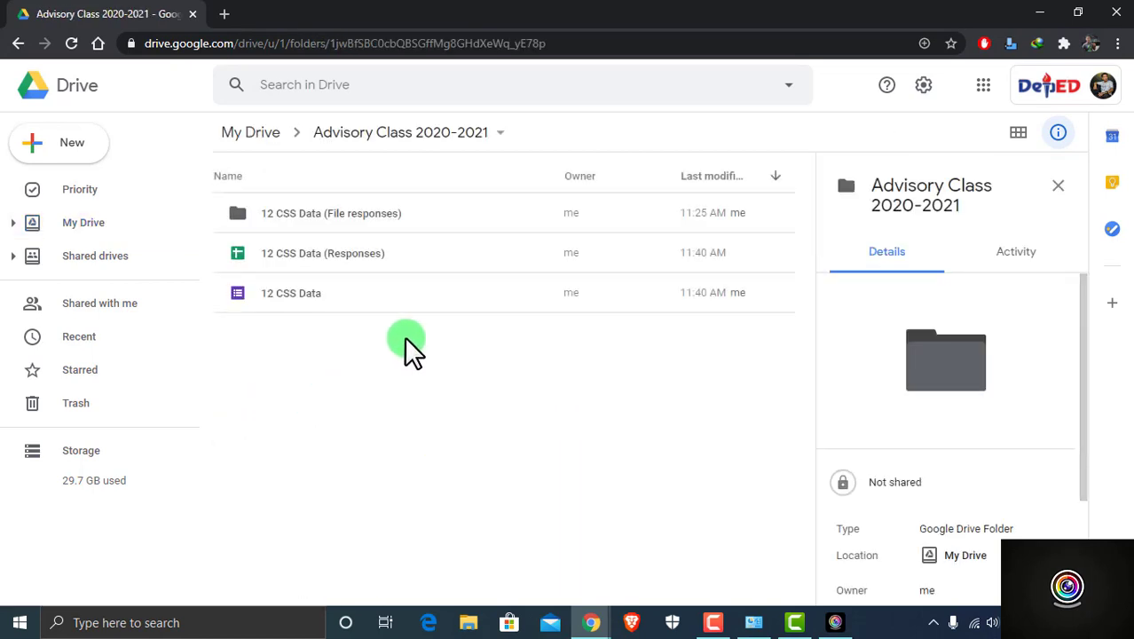
click(284, 294)
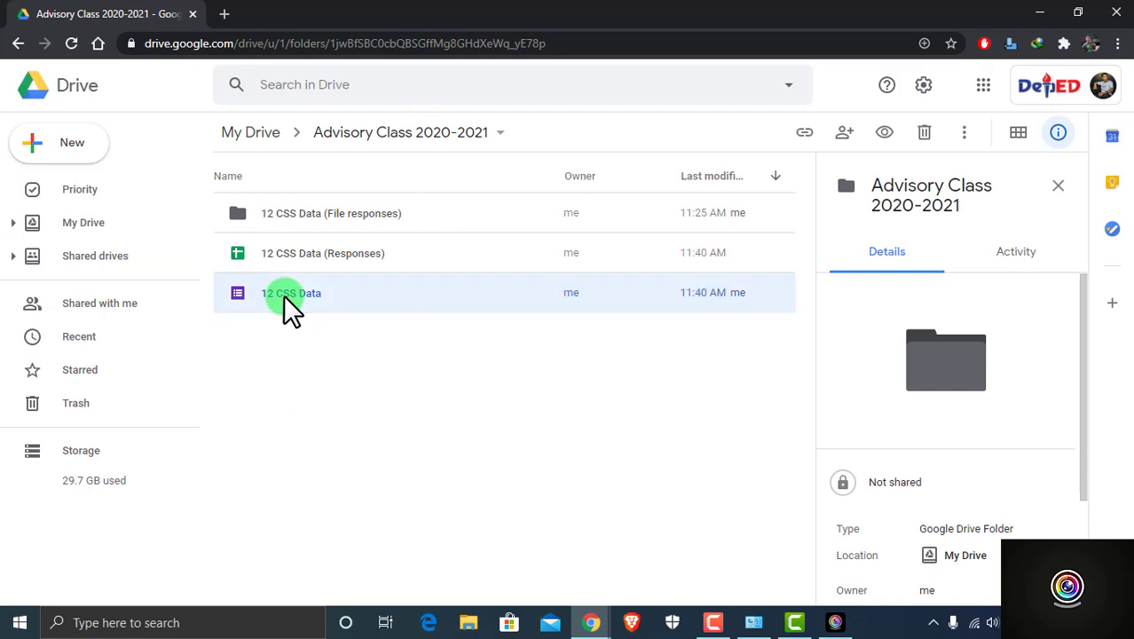
click(369, 251)
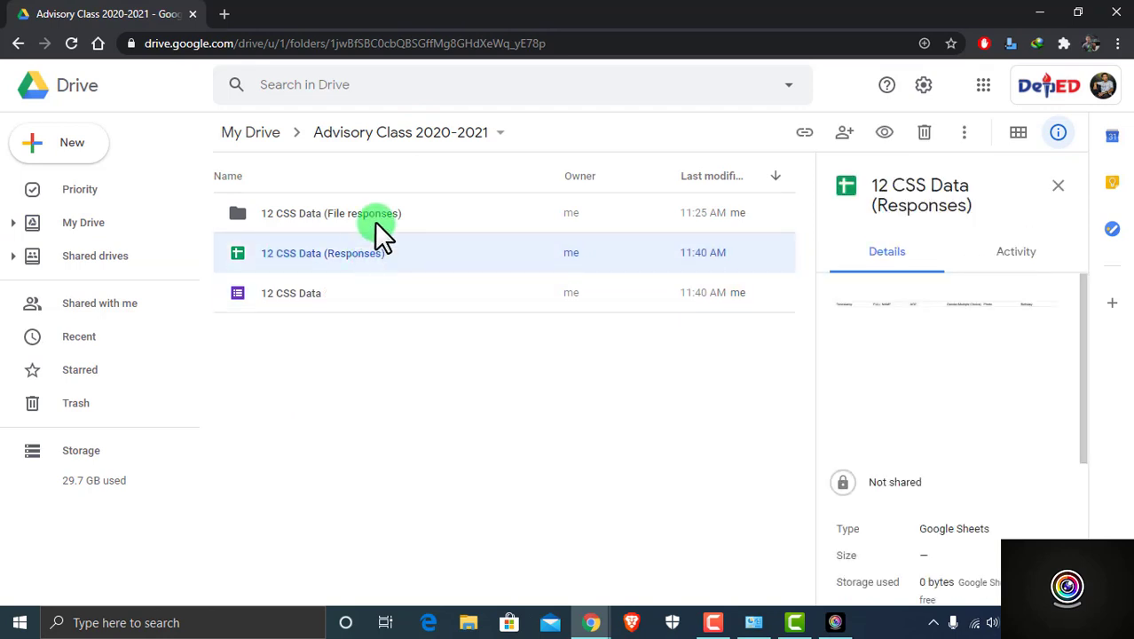
click(377, 220)
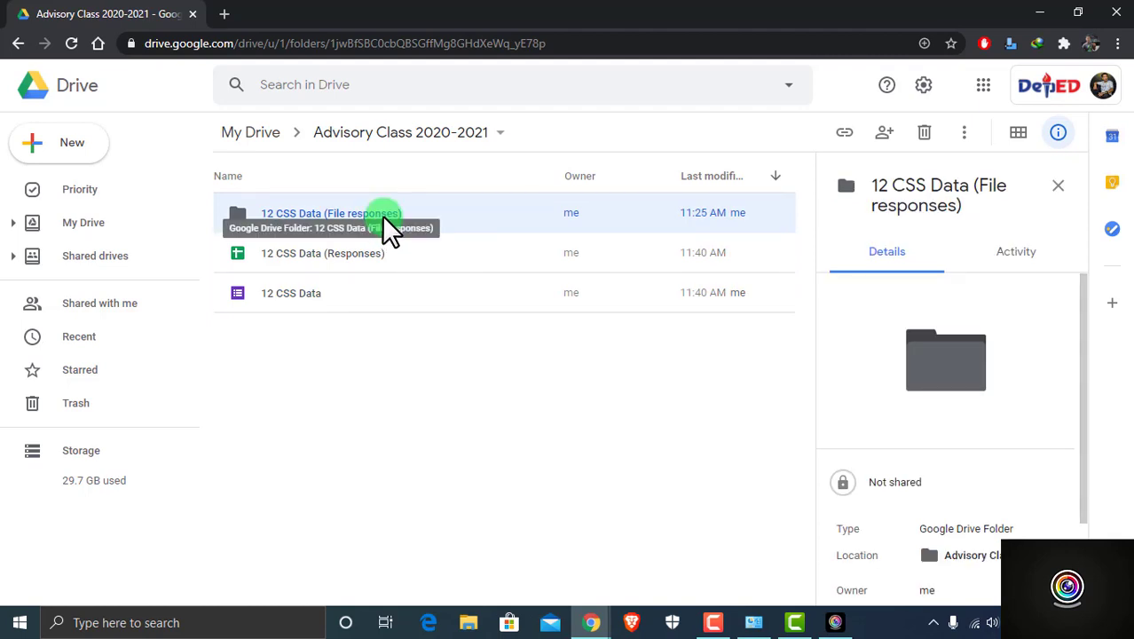
click(436, 376)
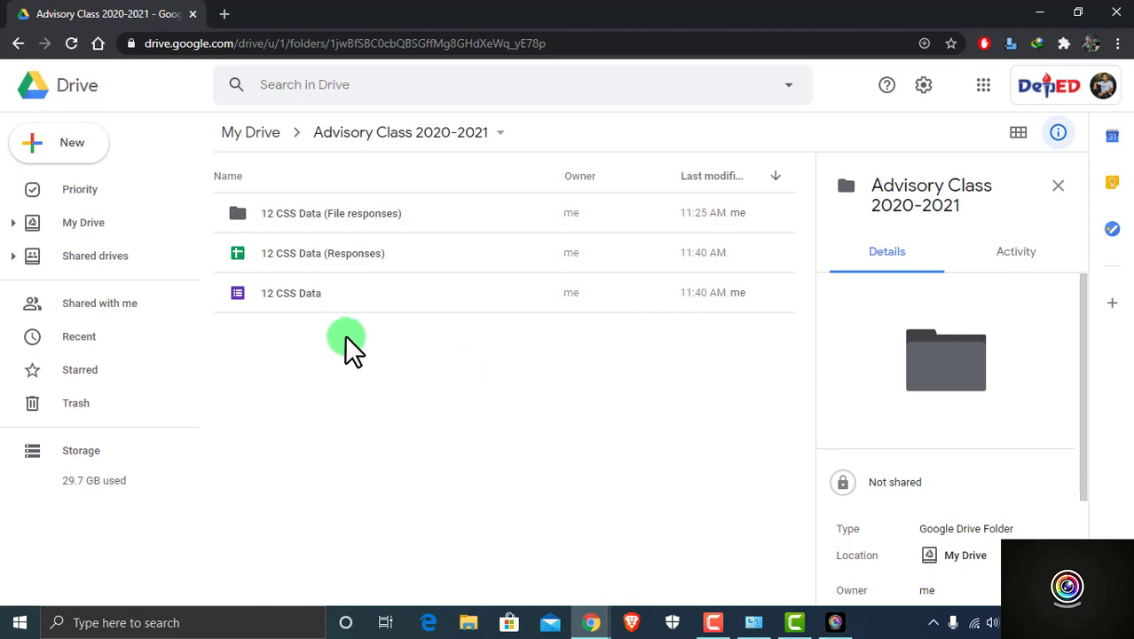
- Select the 12 CSS Data form file and bring up its available file actions
click(322, 295)
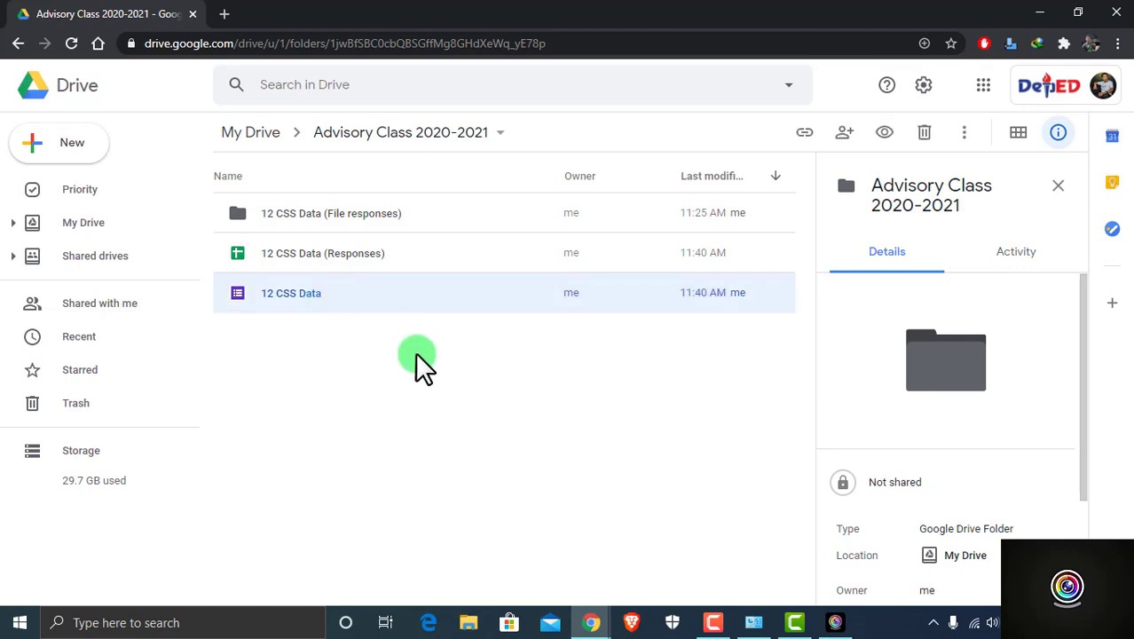
right_click(351, 297)
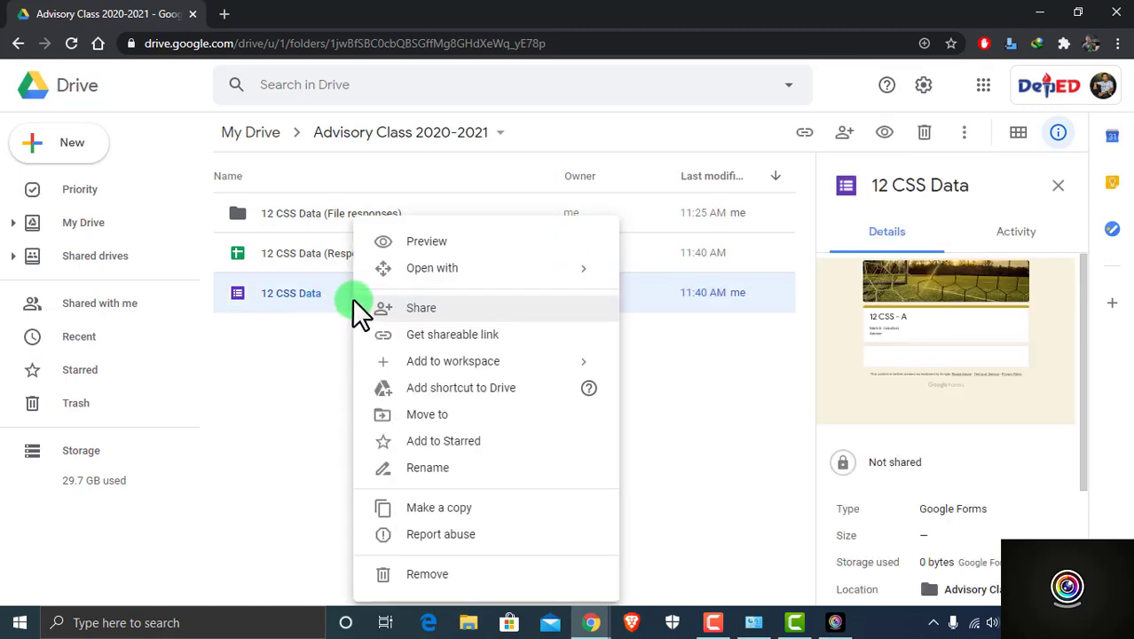